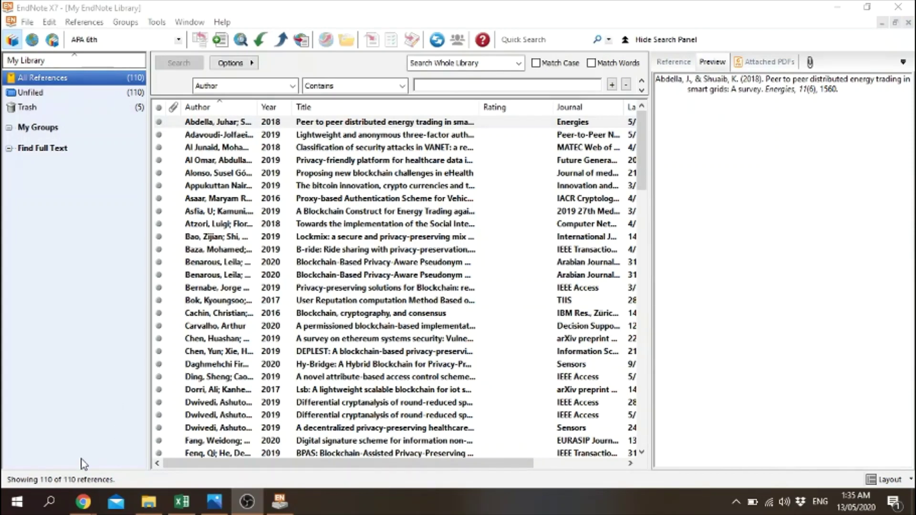
Launch Word 2013 with a blank document and maximize its window.
{"action": "left_click", "coordinate": [9, 510]}
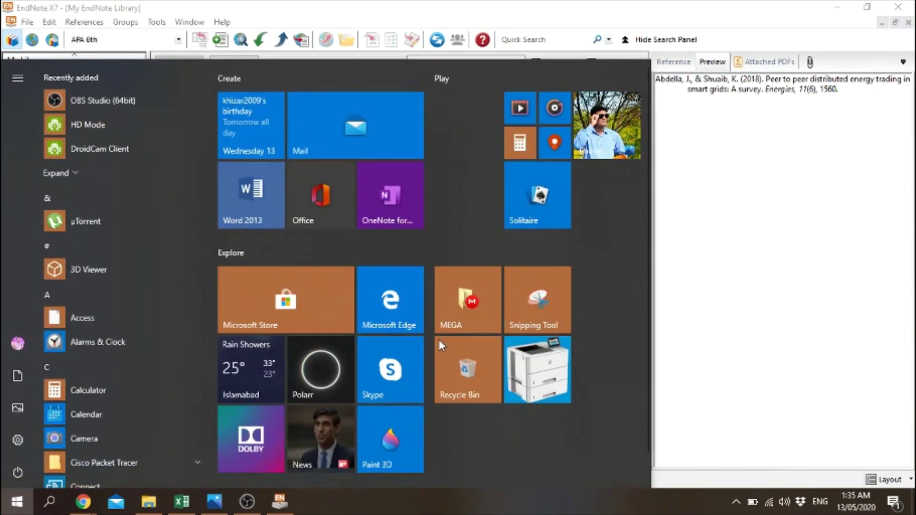
{"action": "left_click", "coordinate": [265, 201]}
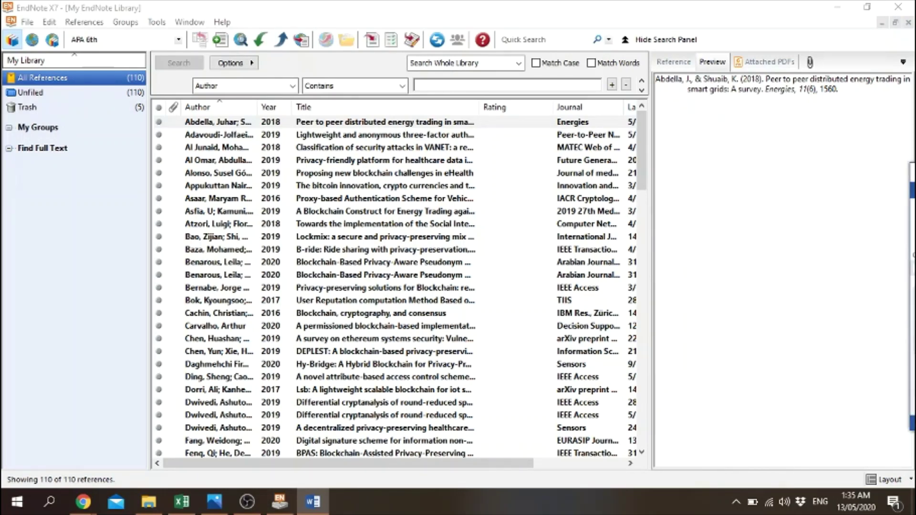
{"action": "left_click_drag", "start_coordinate": [911, 164], "coordinate": [128, 226]}
{"action": "left_click_drag", "start_coordinate": [647, 221], "coordinate": [647, 142]}
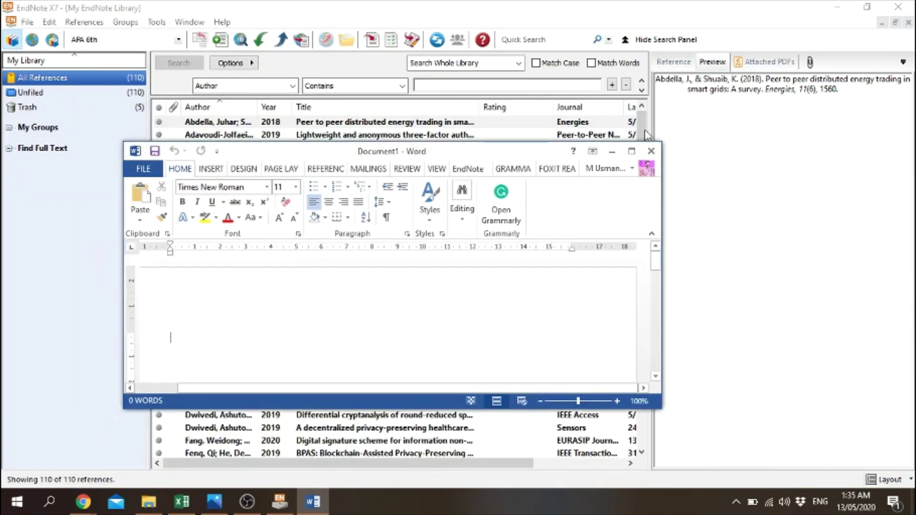
{"action": "left_click", "coordinate": [631, 151]}
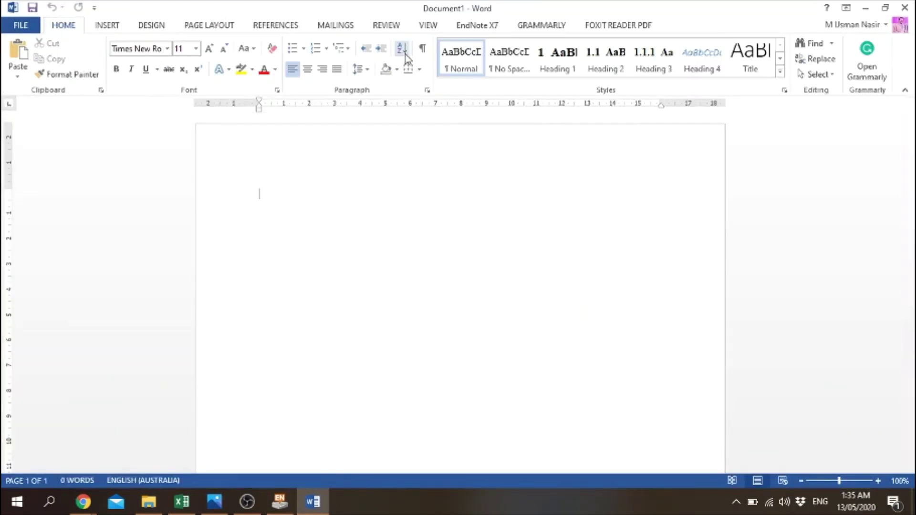
Examine the form for a new citation source with type Journal Article and all bibliography fields shown, and close it without saving.
{"action": "left_click", "coordinate": [286, 25]}
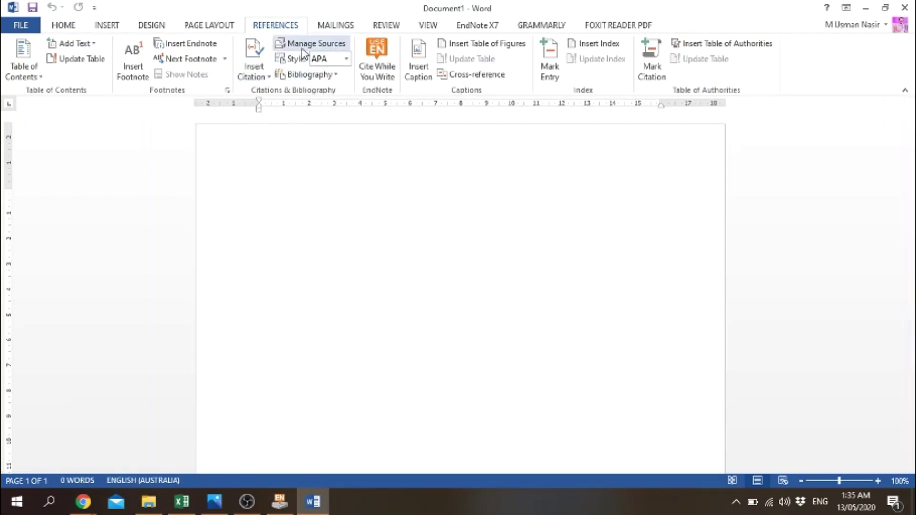
{"action": "left_click", "coordinate": [250, 78]}
{"action": "left_click", "coordinate": [313, 95]}
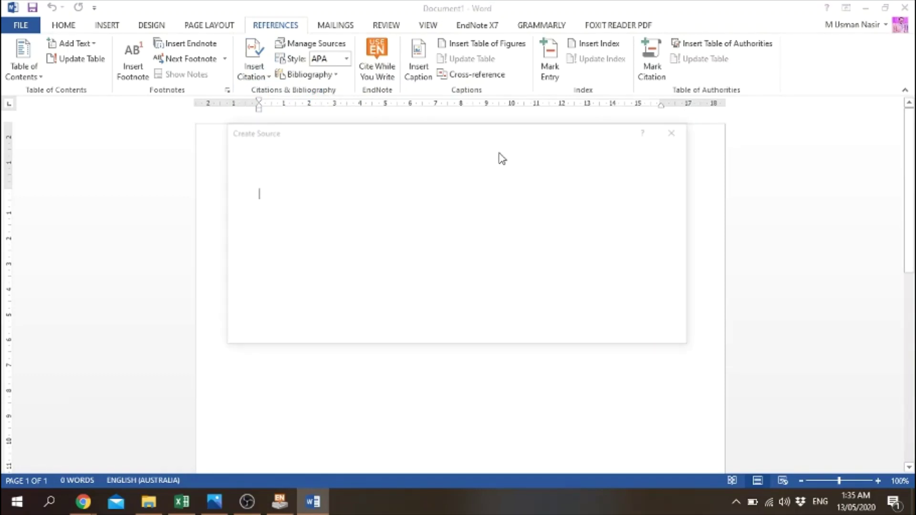
{"action": "left_click", "coordinate": [407, 154]}
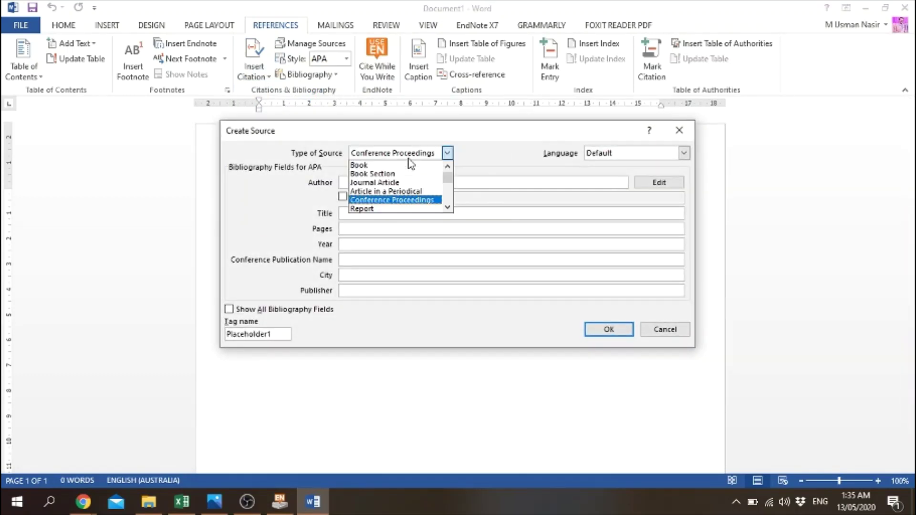
{"action": "left_click", "coordinate": [391, 184]}
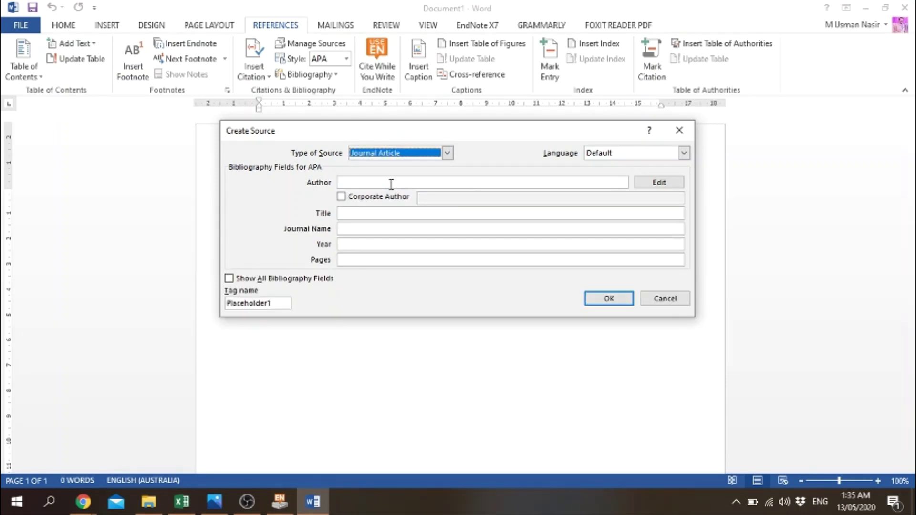
{"action": "left_click", "coordinate": [371, 216]}
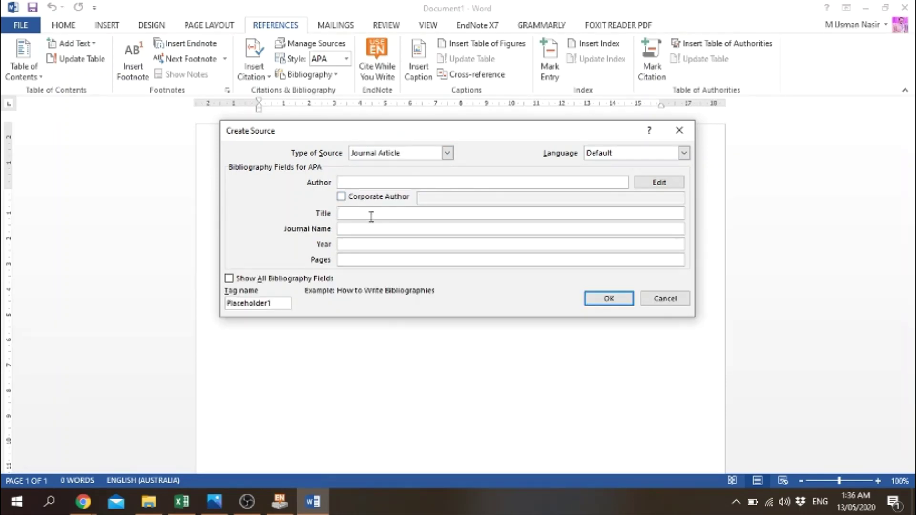
{"action": "left_click", "coordinate": [364, 183]}
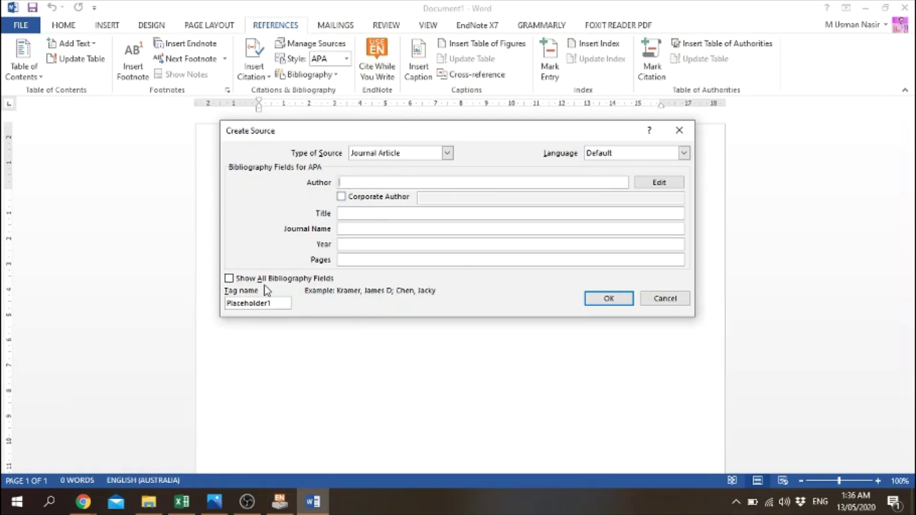
{"action": "left_click", "coordinate": [265, 279]}
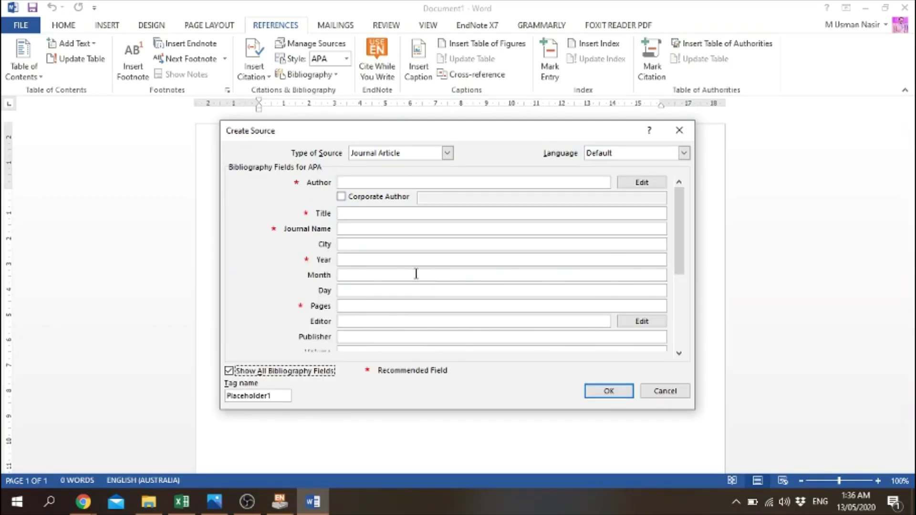
{"action": "left_click_drag", "start_coordinate": [679, 235], "coordinate": [687, 212]}
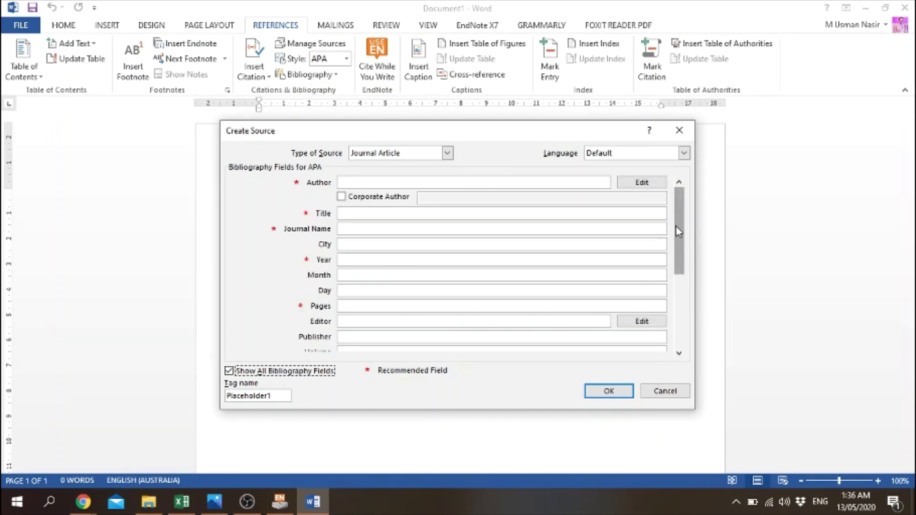
{"action": "left_click", "coordinate": [650, 391]}
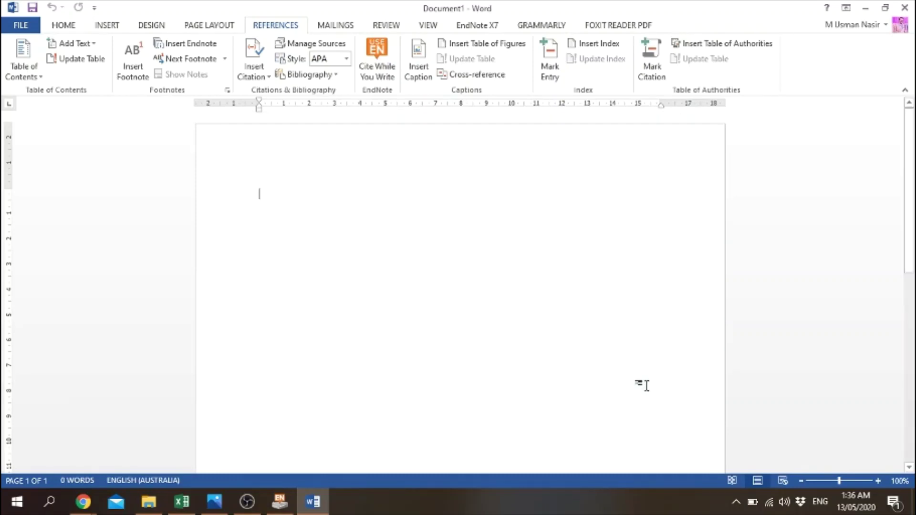
Switch to EndNote and look through the list of all references in the library.
{"action": "left_click", "coordinate": [280, 502]}
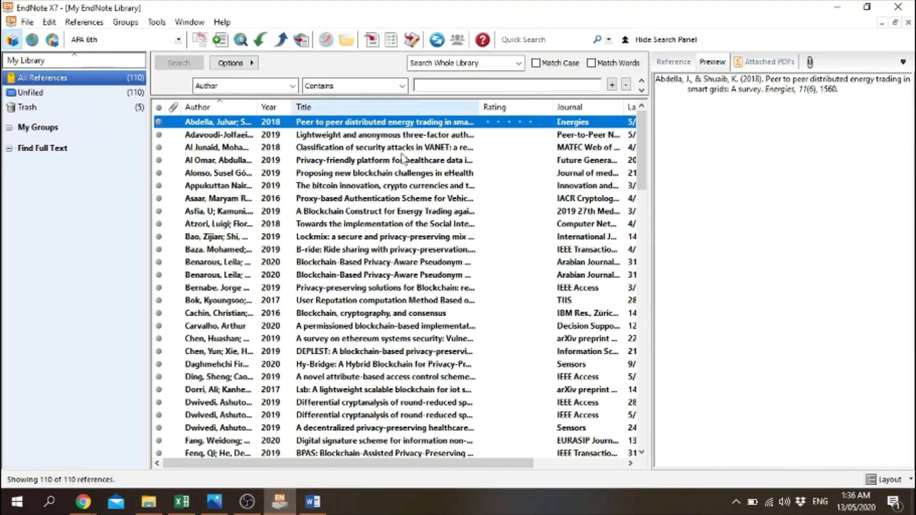
{"action": "scroll", "coordinate": [206, 315], "scroll_direction": "down", "scroll_amount": 1}
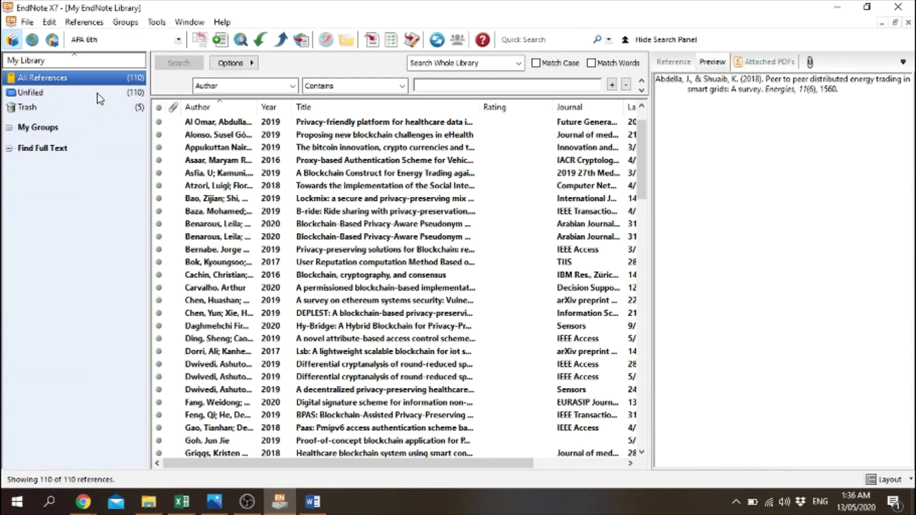
{"action": "scroll", "coordinate": [394, 304], "scroll_direction": "down", "scroll_amount": 11}
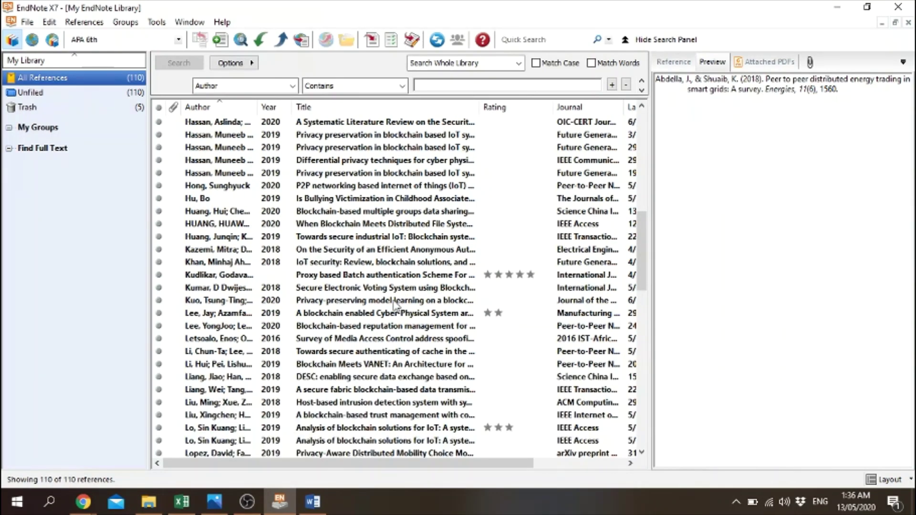
{"action": "scroll", "coordinate": [394, 303], "scroll_direction": "down", "scroll_amount": 15}
{"action": "scroll", "coordinate": [394, 304], "scroll_direction": "up", "scroll_amount": 20}
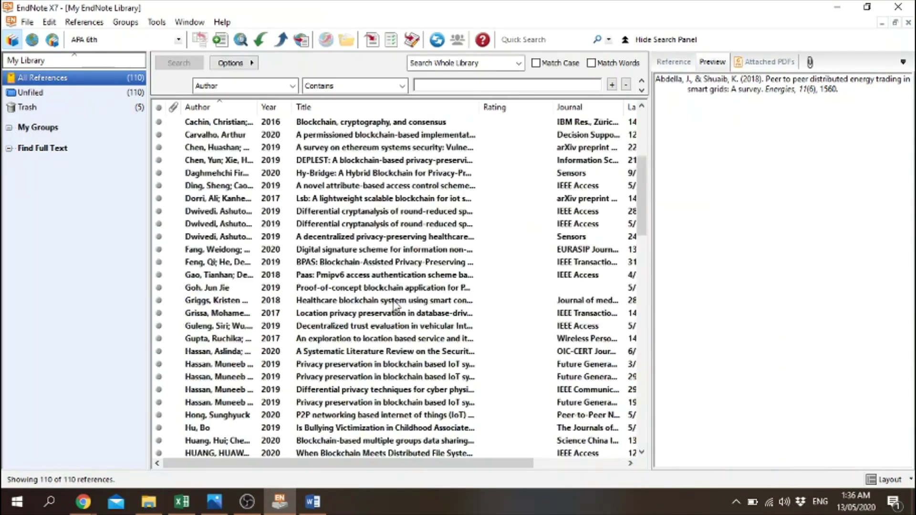
{"action": "scroll", "coordinate": [394, 305], "scroll_direction": "up", "scroll_amount": 5}
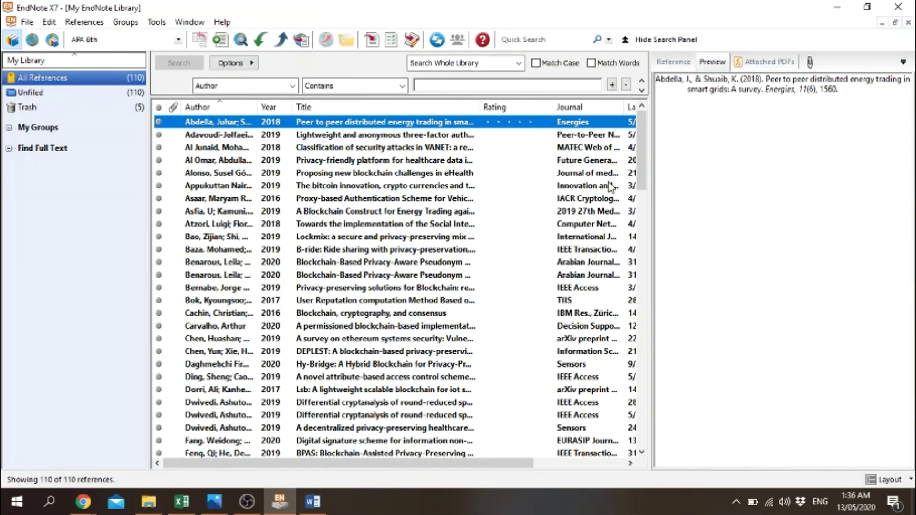
Search Windows for "add rem" to open the Add or remove programs settings, and close EndNote.
{"action": "left_click", "coordinate": [17, 501]}
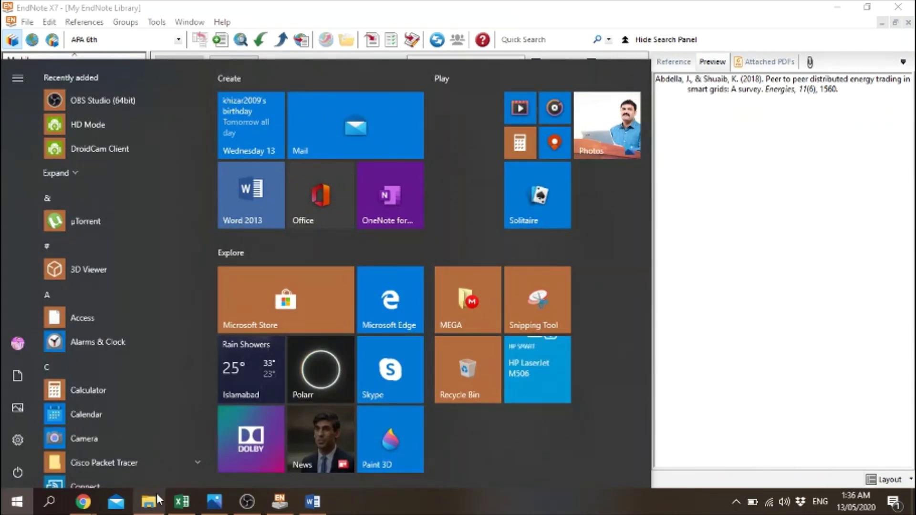
{"action": "left_click", "coordinate": [40, 510]}
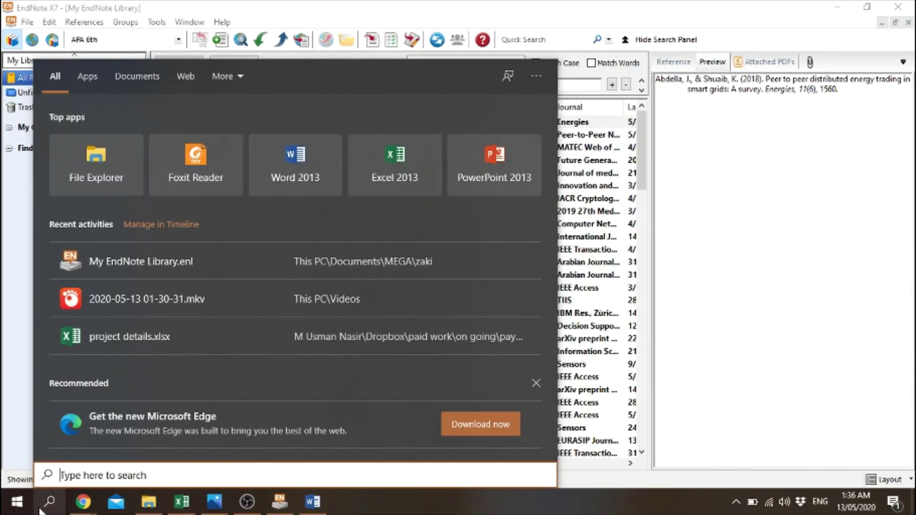
{"action": "type", "text": "un"}
{"action": "key", "text": "BackSpace"}
{"action": "key", "text": "BackSpace"}
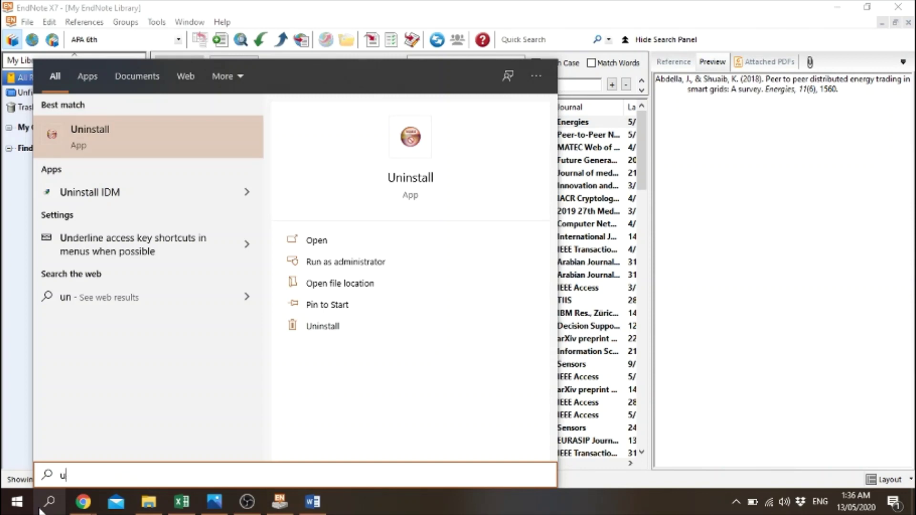
{"action": "type", "text": "add rem"}
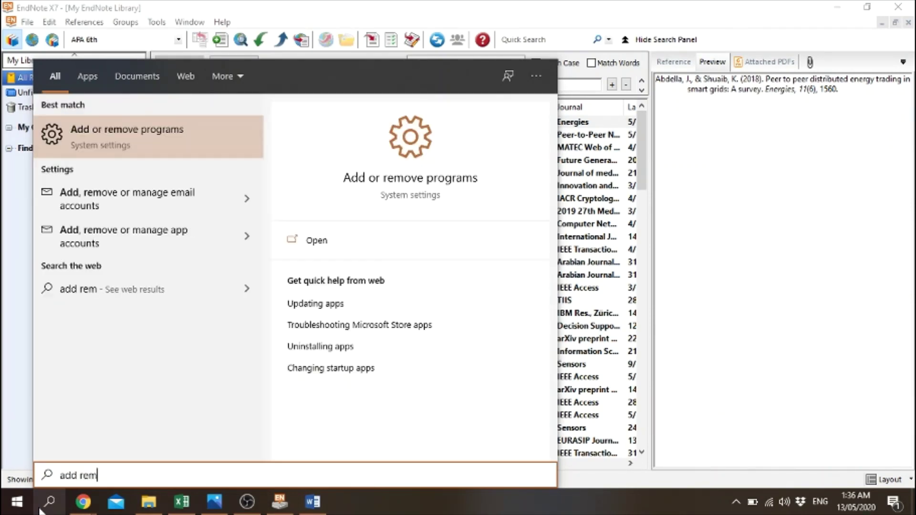
{"action": "left_click", "coordinate": [160, 130]}
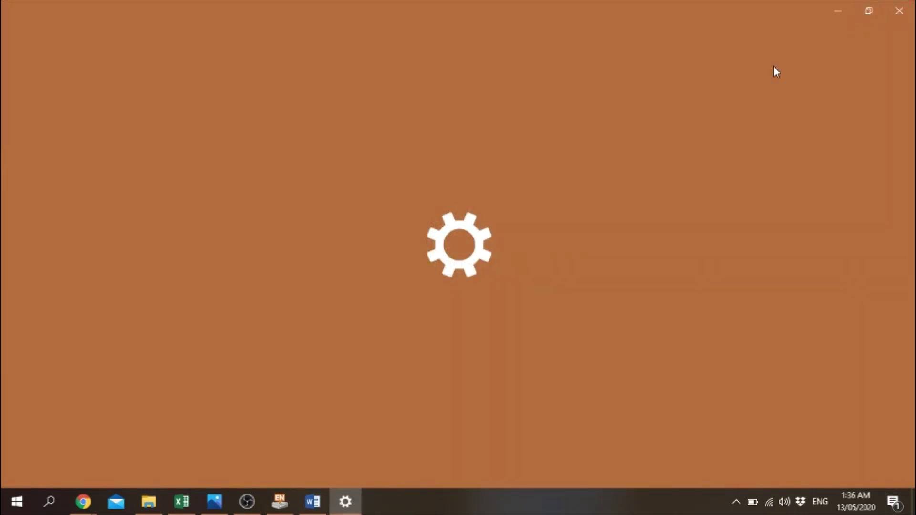
{"action": "left_click", "coordinate": [280, 501]}
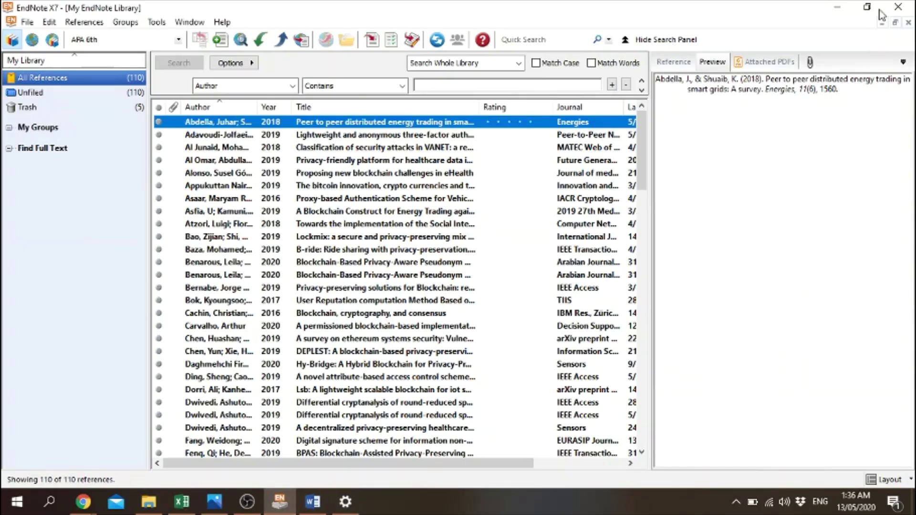
{"action": "left_click", "coordinate": [898, 7]}
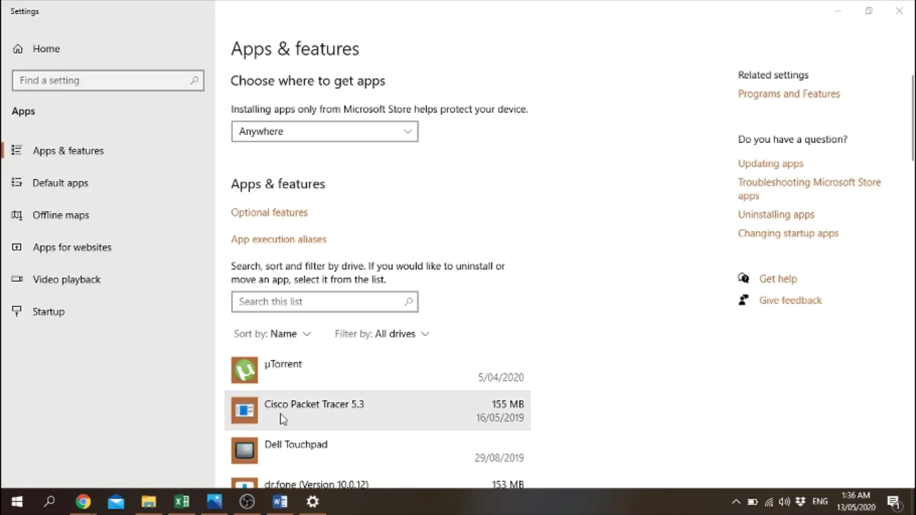
Find EndNote X7 in the list of installed apps and start its uninstallation.
{"action": "scroll", "coordinate": [283, 417], "scroll_direction": "down", "scroll_amount": 6}
{"action": "scroll", "coordinate": [283, 419], "scroll_direction": "down", "scroll_amount": 5}
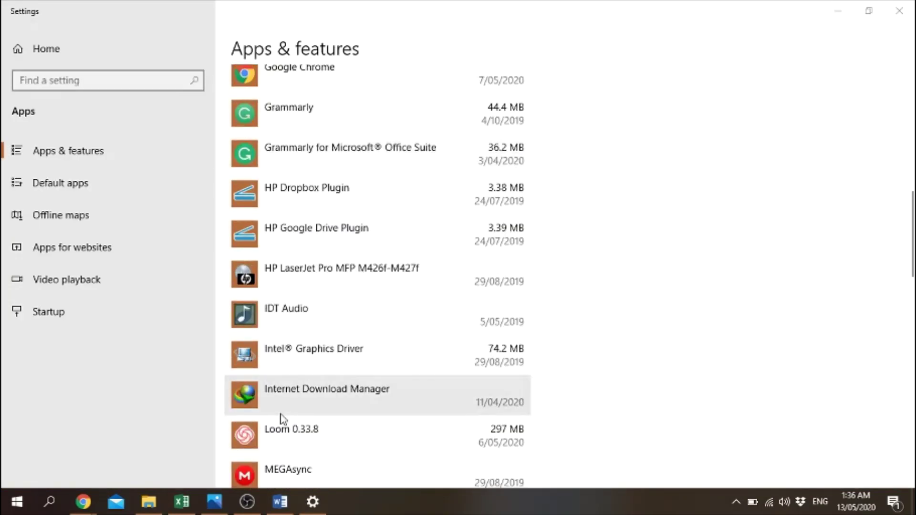
{"action": "scroll", "coordinate": [281, 418], "scroll_direction": "down", "scroll_amount": 6}
{"action": "scroll", "coordinate": [281, 419], "scroll_direction": "up", "scroll_amount": 2}
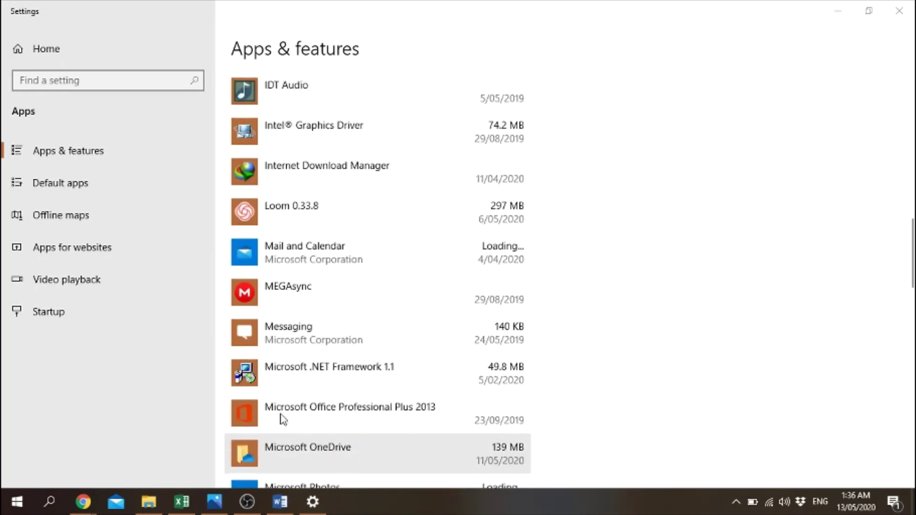
{"action": "scroll", "coordinate": [283, 419], "scroll_direction": "down", "scroll_amount": 6}
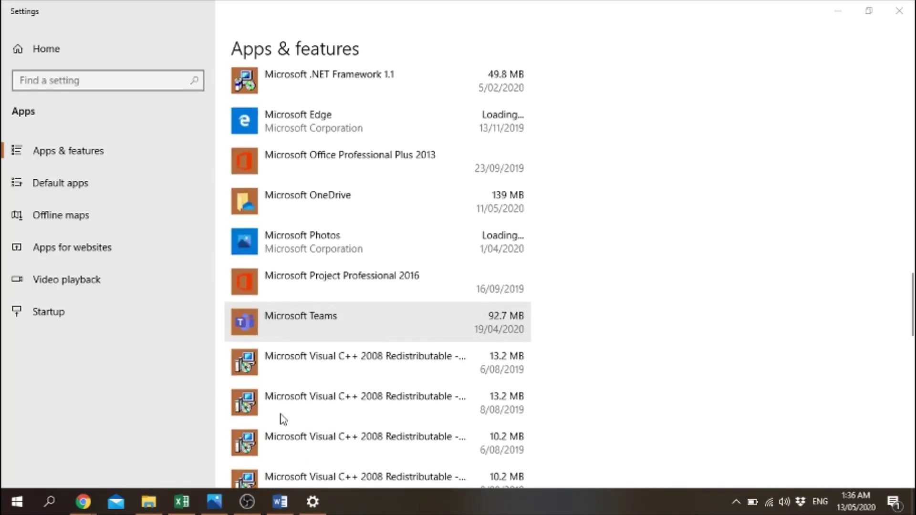
{"action": "scroll", "coordinate": [283, 419], "scroll_direction": "down", "scroll_amount": 1}
{"action": "scroll", "coordinate": [281, 418], "scroll_direction": "down", "scroll_amount": 6}
{"action": "scroll", "coordinate": [282, 418], "scroll_direction": "up", "scroll_amount": 8}
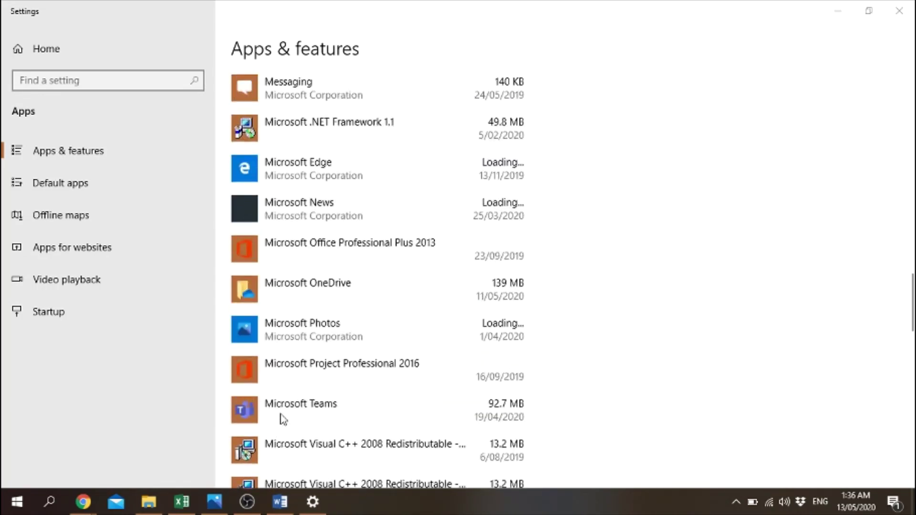
{"action": "scroll", "coordinate": [283, 419], "scroll_direction": "up", "scroll_amount": 15}
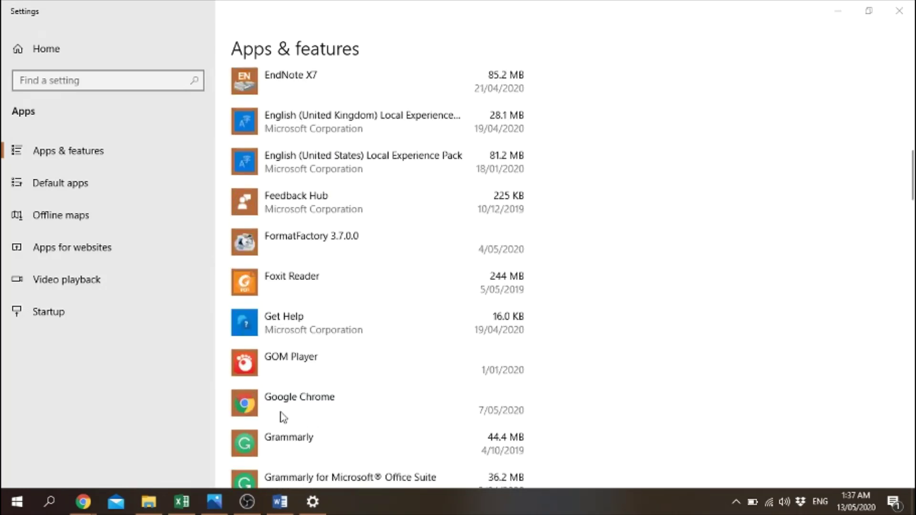
{"action": "scroll", "coordinate": [283, 418], "scroll_direction": "up", "scroll_amount": 5}
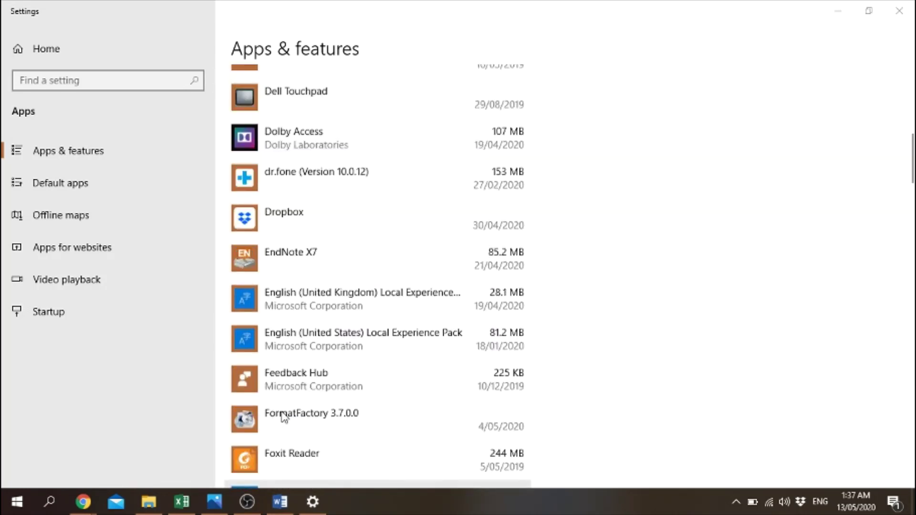
{"action": "left_click", "coordinate": [437, 294]}
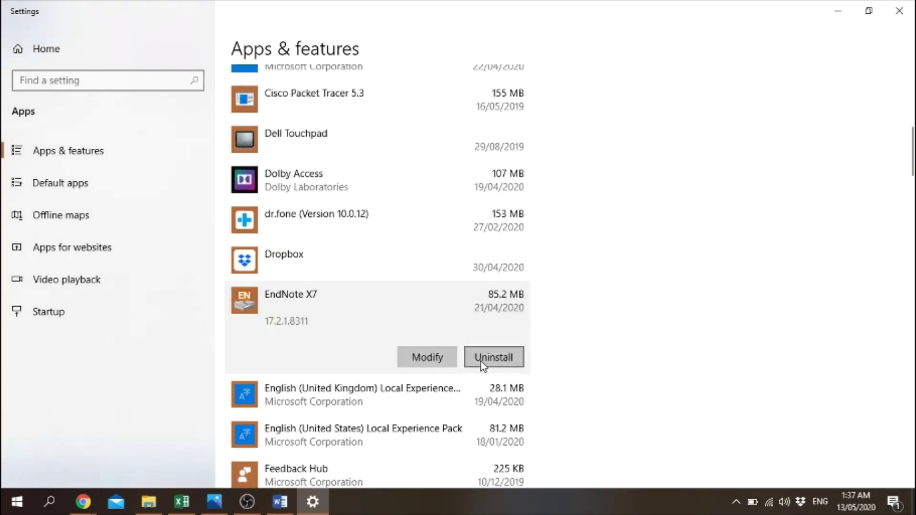
{"action": "left_click", "coordinate": [483, 357]}
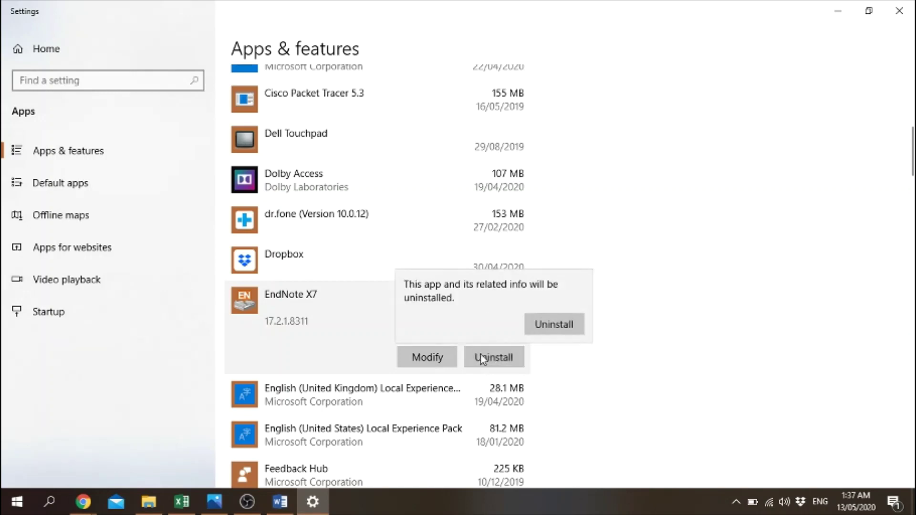
{"action": "left_click", "coordinate": [553, 323]}
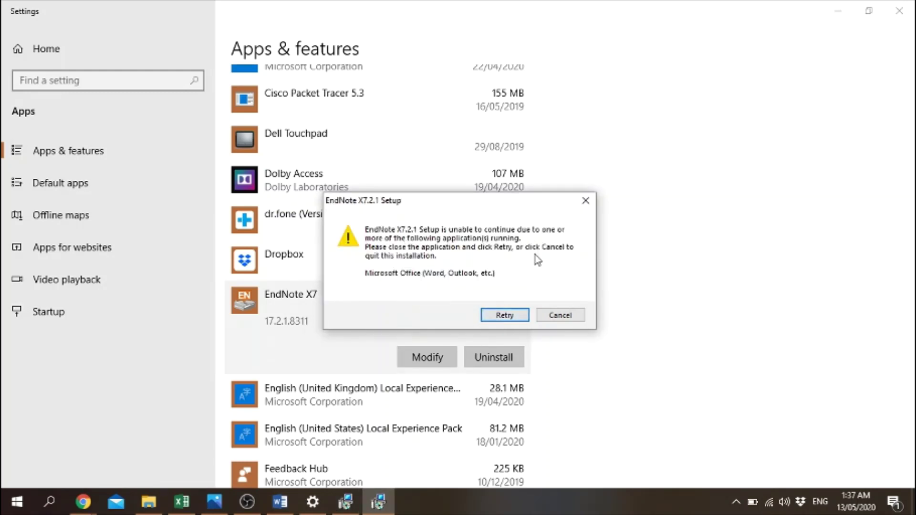
Retry the EndNote X7 uninstallation from the setup warning about running applications.
{"action": "left_click", "coordinate": [502, 316]}
{"action": "left_click", "coordinate": [496, 319]}
{"action": "left_click", "coordinate": [494, 318]}
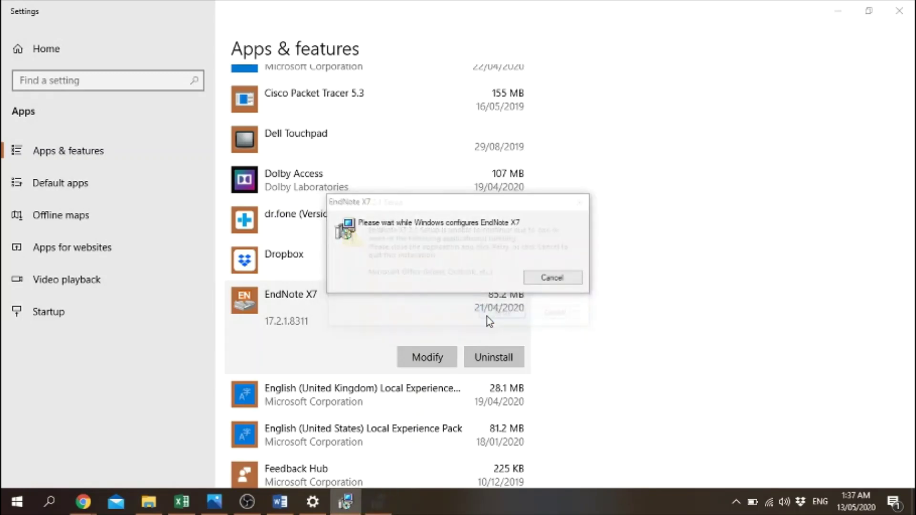
Switch to Word, view its EndNote X7 add-in tools, close Word and retry the EndNote X7 uninstallation.
{"action": "left_click", "coordinate": [278, 504]}
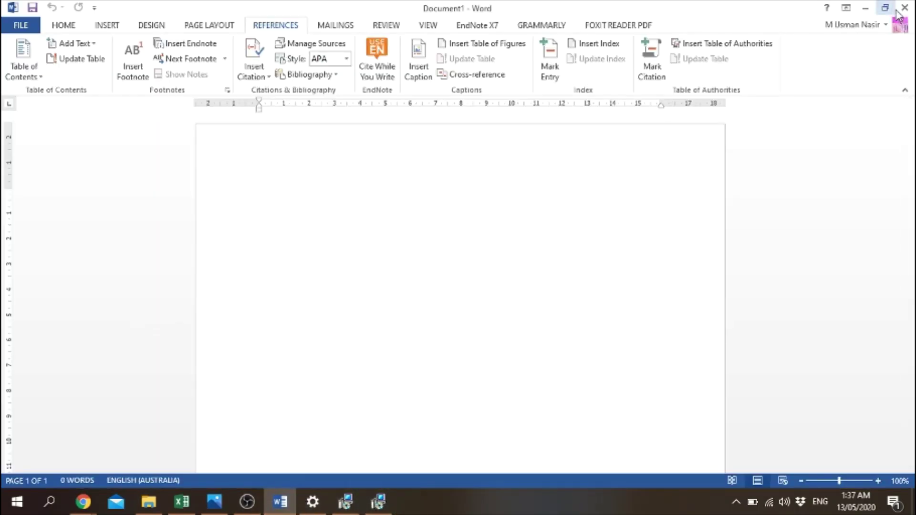
{"action": "left_click", "coordinate": [477, 25]}
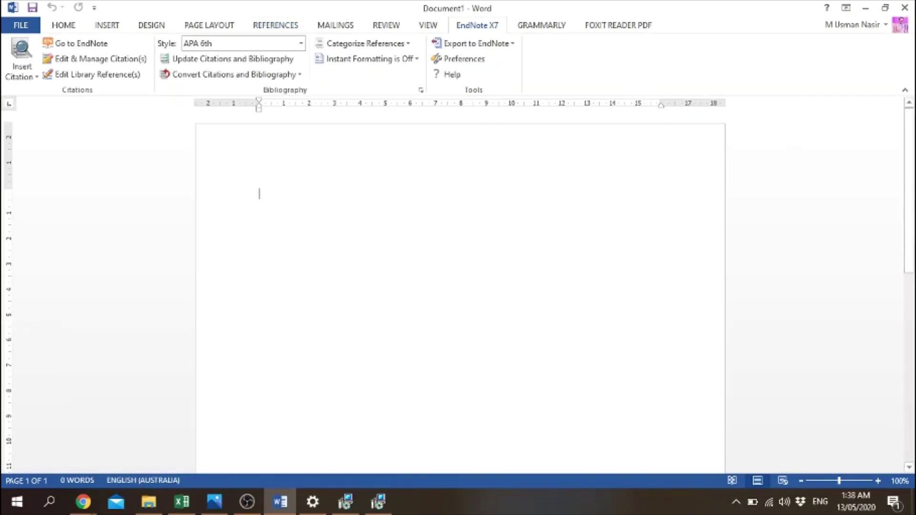
{"action": "left_click", "coordinate": [904, 7]}
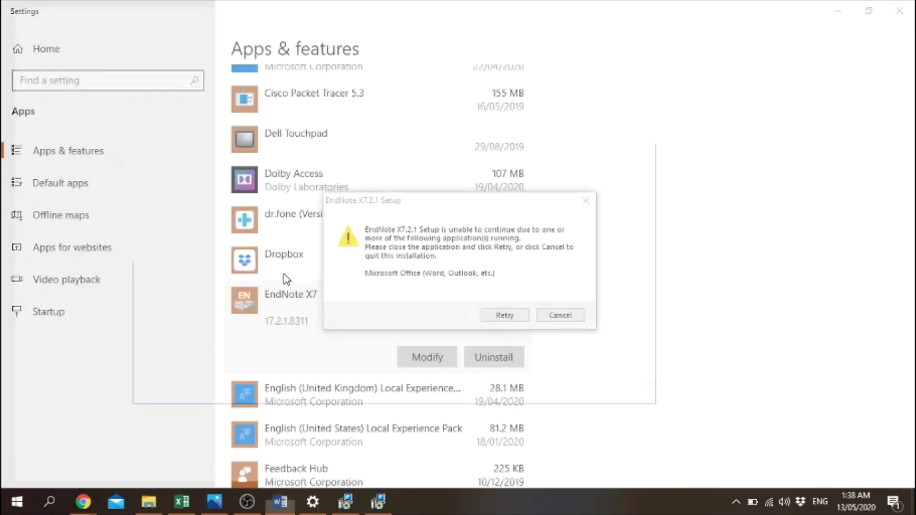
{"action": "left_click", "coordinate": [496, 316]}
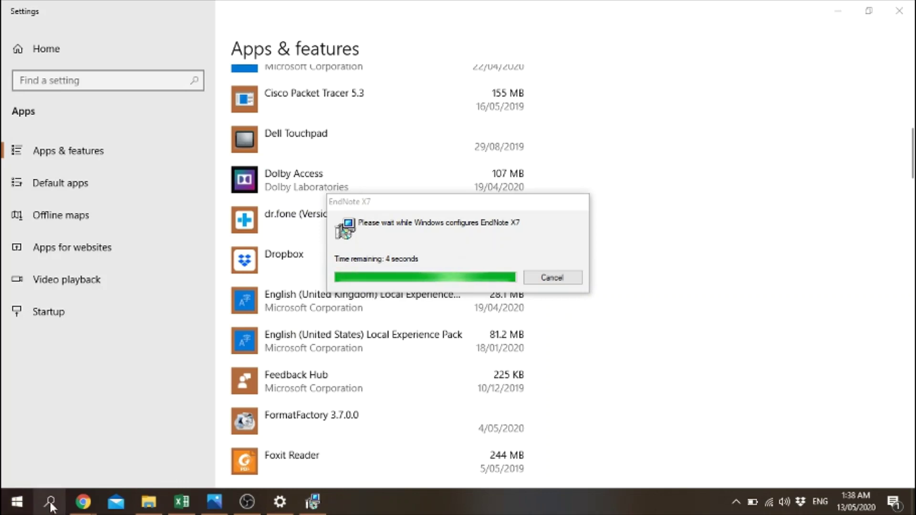
Open the EndNote 7.2.1 Bld 8311 folder inside Softwares\EndNote_x7.2.1_Bld_8311 on drive E: in File Explorer.
{"action": "left_click", "coordinate": [155, 504]}
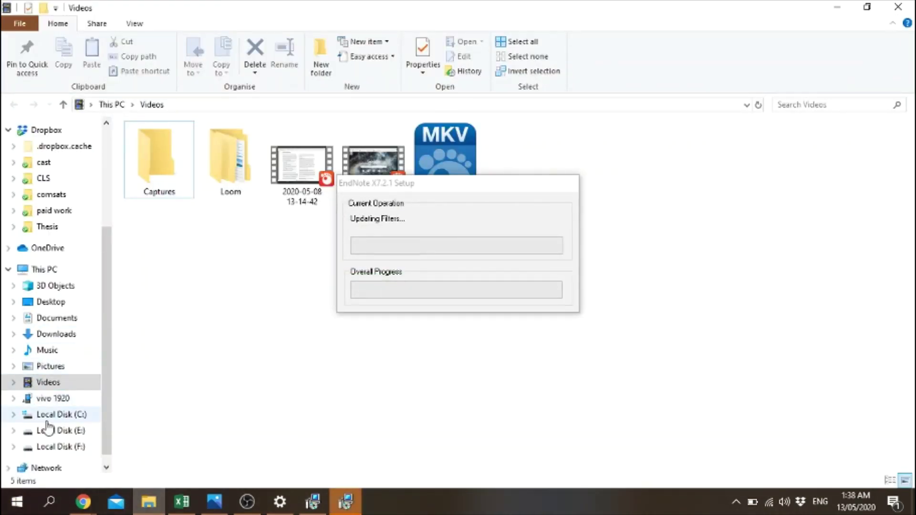
{"action": "left_click", "coordinate": [93, 425]}
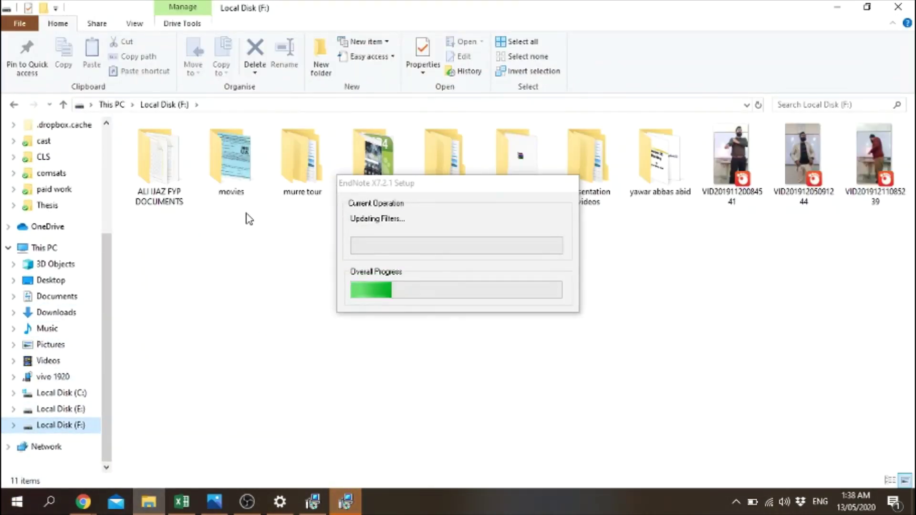
{"action": "left_click", "coordinate": [56, 409]}
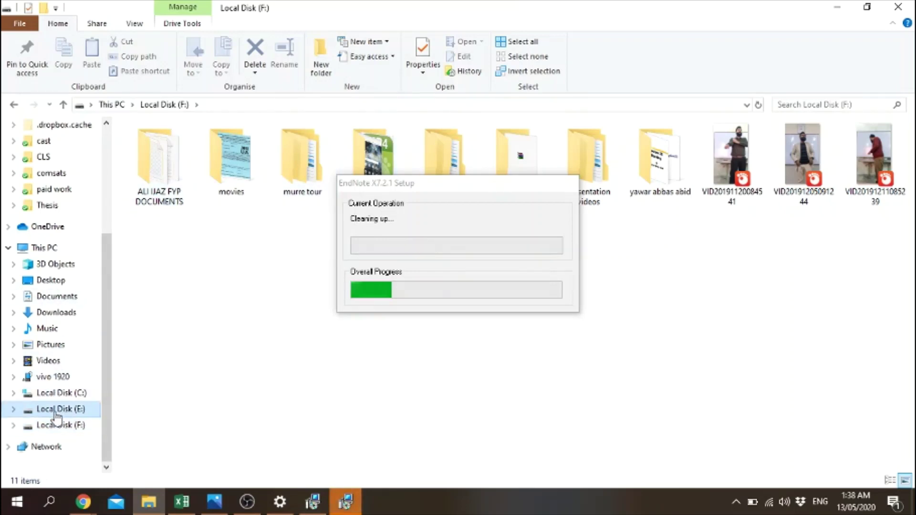
{"action": "double_click", "coordinate": [155, 185]}
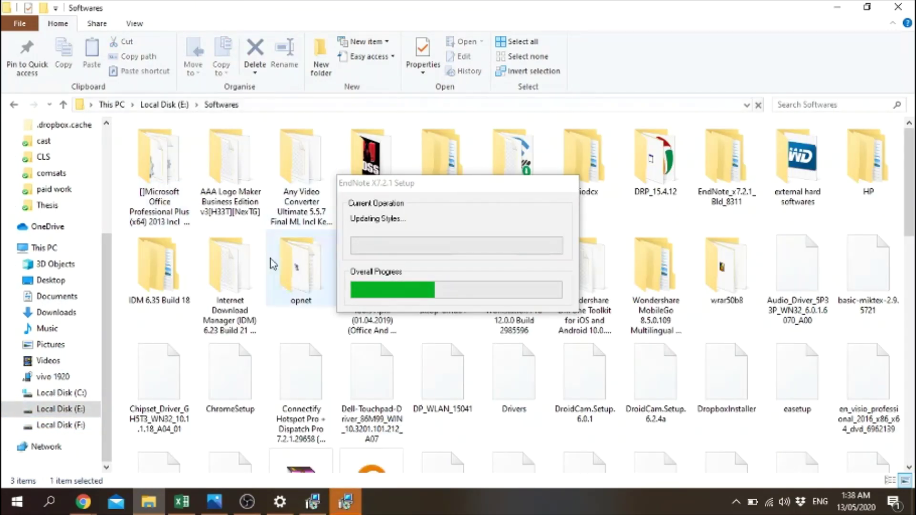
{"action": "left_click", "coordinate": [300, 162]}
{"action": "double_click", "coordinate": [720, 165]}
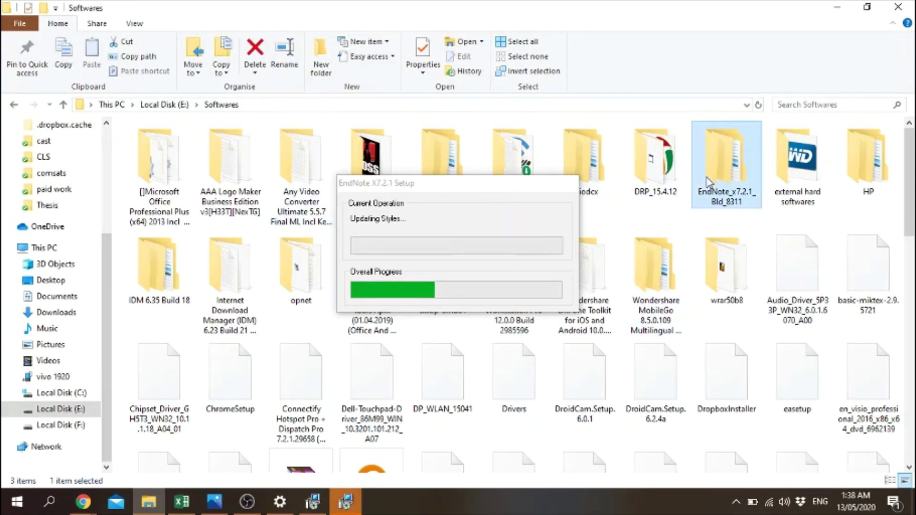
{"action": "double_click", "coordinate": [176, 185]}
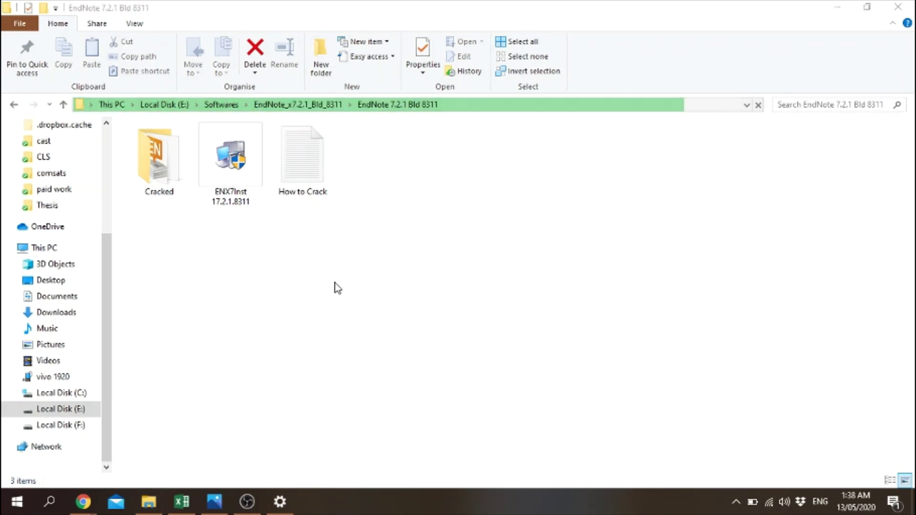
Check the installed apps list for EndNote X7 and close the Settings window.
{"action": "left_click", "coordinate": [294, 504]}
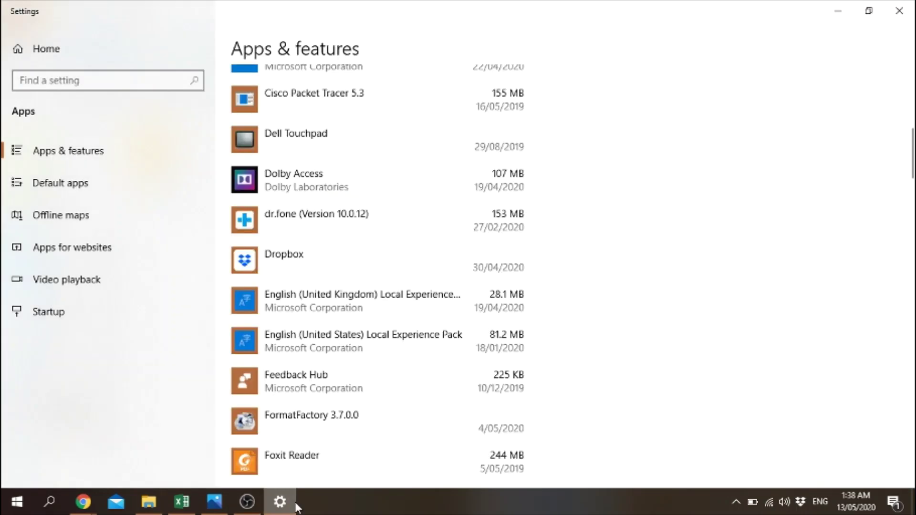
{"action": "left_click", "coordinate": [296, 503]}
{"action": "left_click", "coordinate": [296, 504]}
{"action": "scroll", "coordinate": [327, 323], "scroll_direction": "down", "scroll_amount": 2}
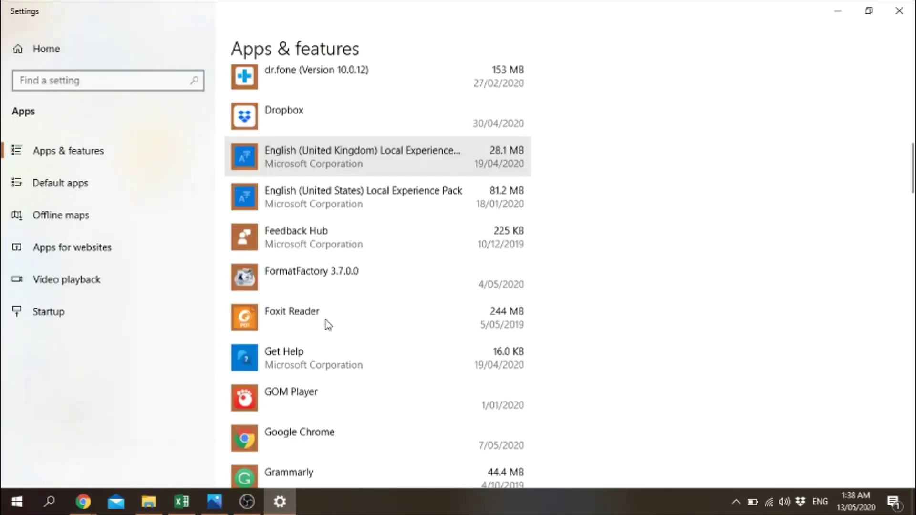
{"action": "scroll", "coordinate": [328, 323], "scroll_direction": "up", "scroll_amount": 1}
{"action": "scroll", "coordinate": [327, 322], "scroll_direction": "up", "scroll_amount": 1}
{"action": "scroll", "coordinate": [328, 323], "scroll_direction": "down", "scroll_amount": 1}
{"action": "scroll", "coordinate": [327, 323], "scroll_direction": "up", "scroll_amount": 2}
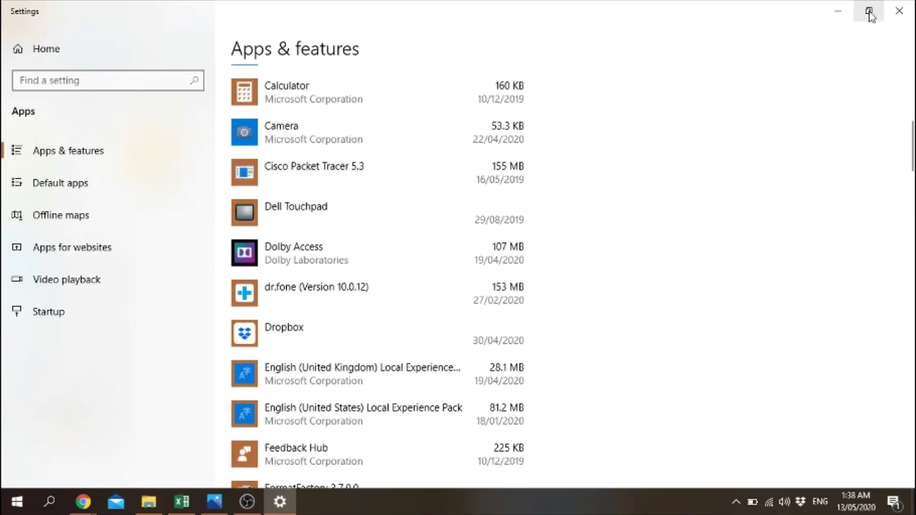
{"action": "left_click", "coordinate": [899, 10]}
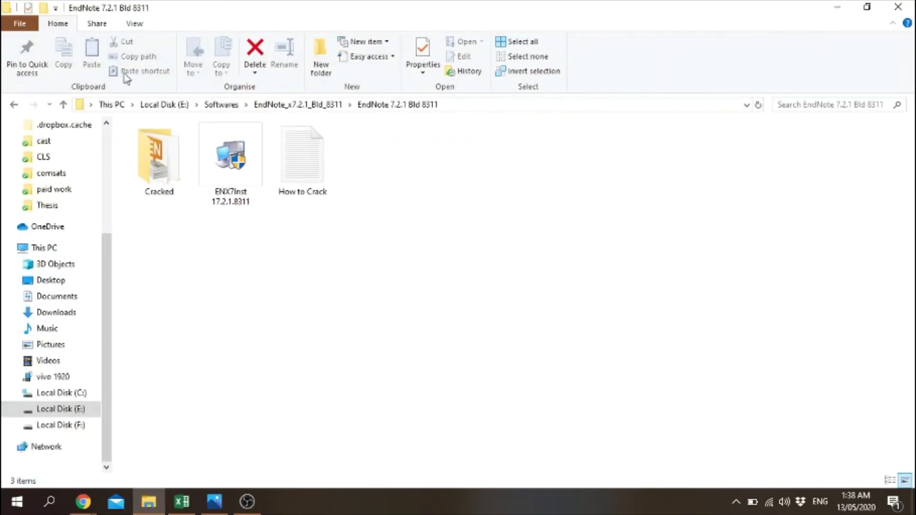
Go back up to the Softwares folder and locate the EndNote_x7.2.1_Bld_8311 archive among its files.
{"action": "left_click", "coordinate": [324, 105]}
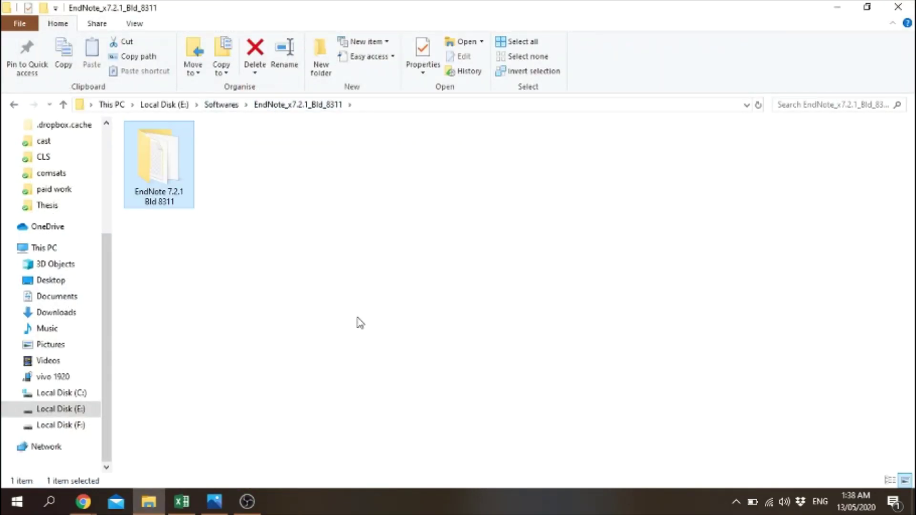
{"action": "left_click", "coordinate": [221, 105]}
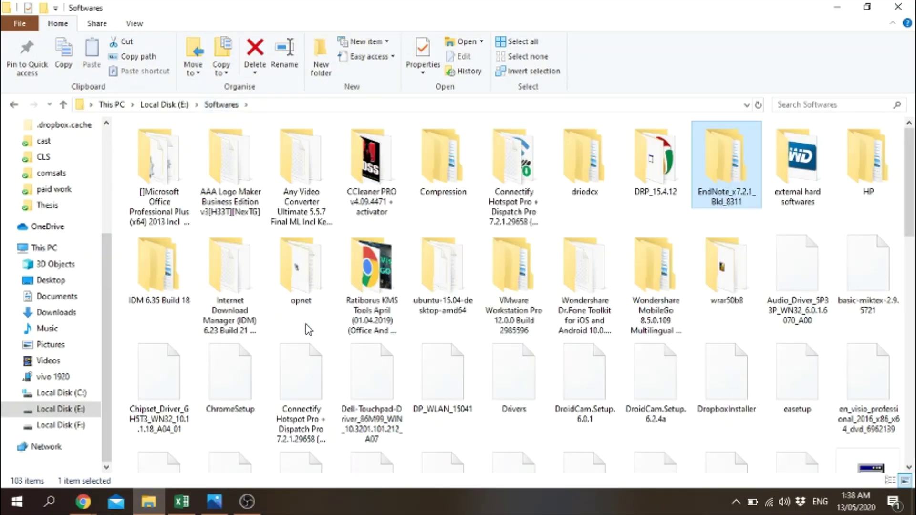
{"action": "scroll", "coordinate": [308, 329], "scroll_direction": "down", "scroll_amount": 5}
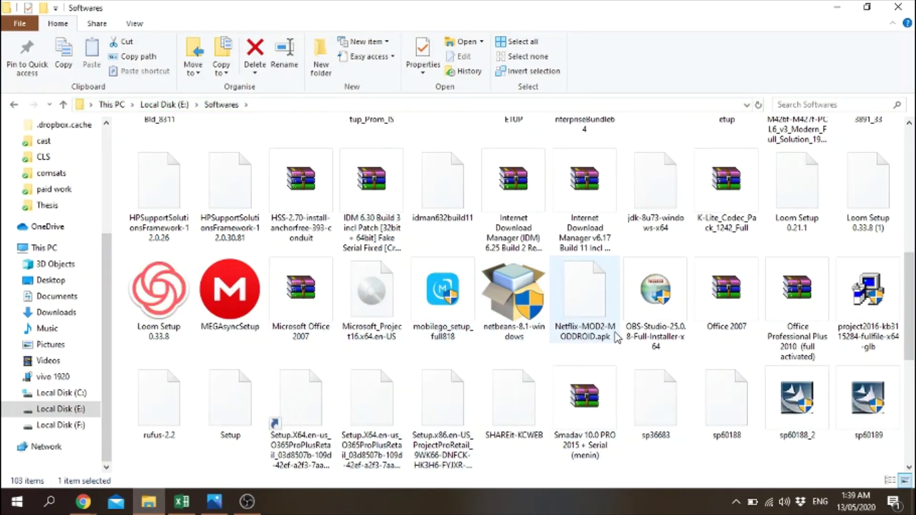
{"action": "scroll", "coordinate": [617, 338], "scroll_direction": "up", "scroll_amount": 3}
{"action": "scroll", "coordinate": [615, 336], "scroll_direction": "up", "scroll_amount": 3}
{"action": "scroll", "coordinate": [362, 334], "scroll_direction": "down", "scroll_amount": 2}
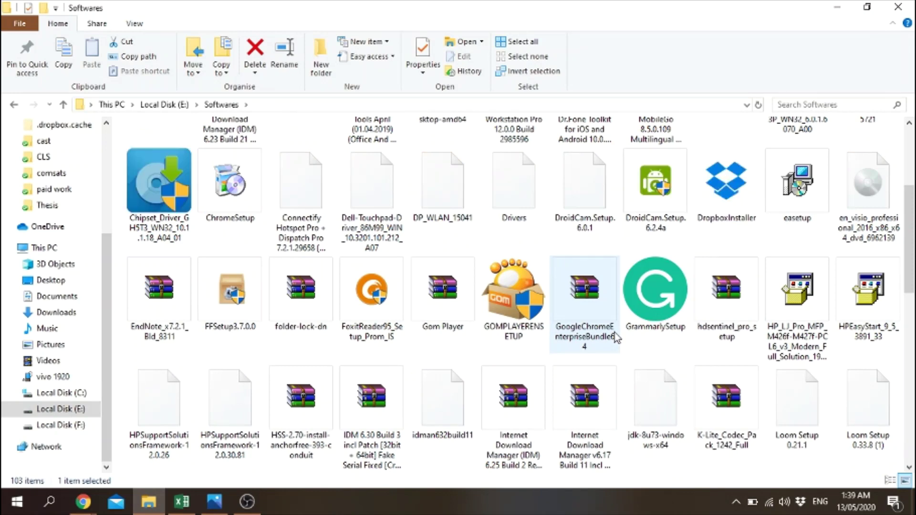
{"action": "left_click", "coordinate": [144, 300]}
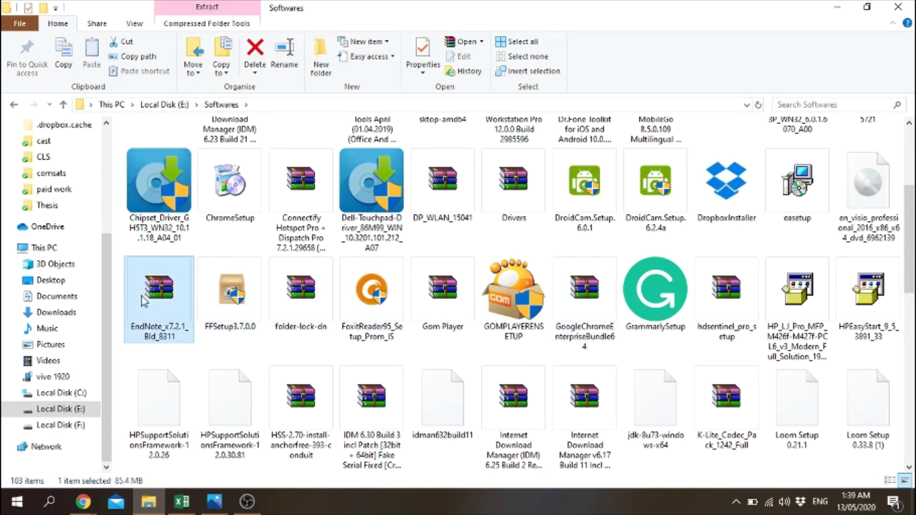
{"action": "scroll", "coordinate": [157, 321], "scroll_direction": "up", "scroll_amount": 3}
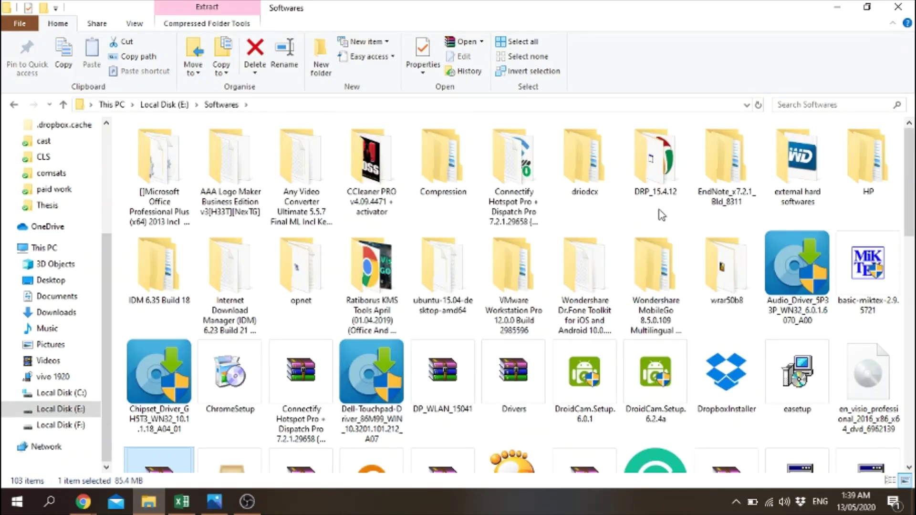
Reopen the EndNote 7.2.1 Bld 8311 folder and launch the ENX7Inst 17.2.1.8311 installer.
{"action": "double_click", "coordinate": [740, 177]}
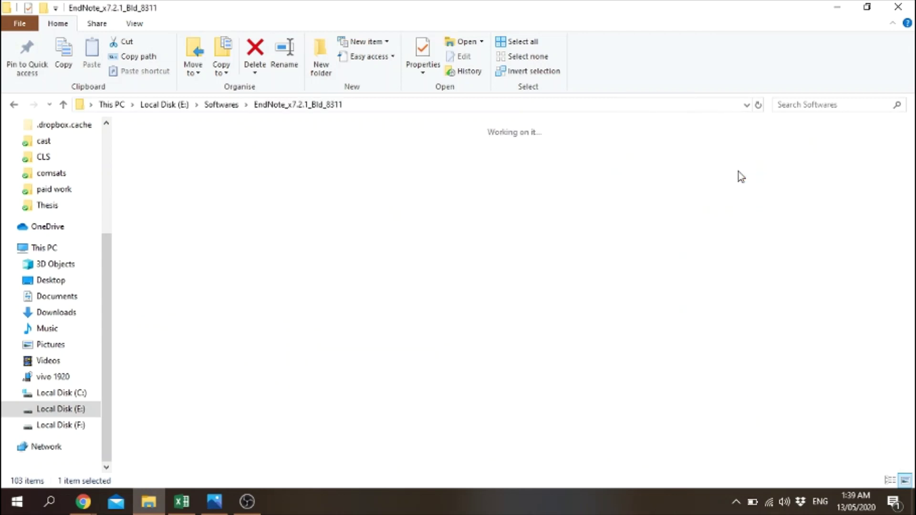
{"action": "left_click", "coordinate": [159, 163]}
{"action": "double_click", "coordinate": [159, 162]}
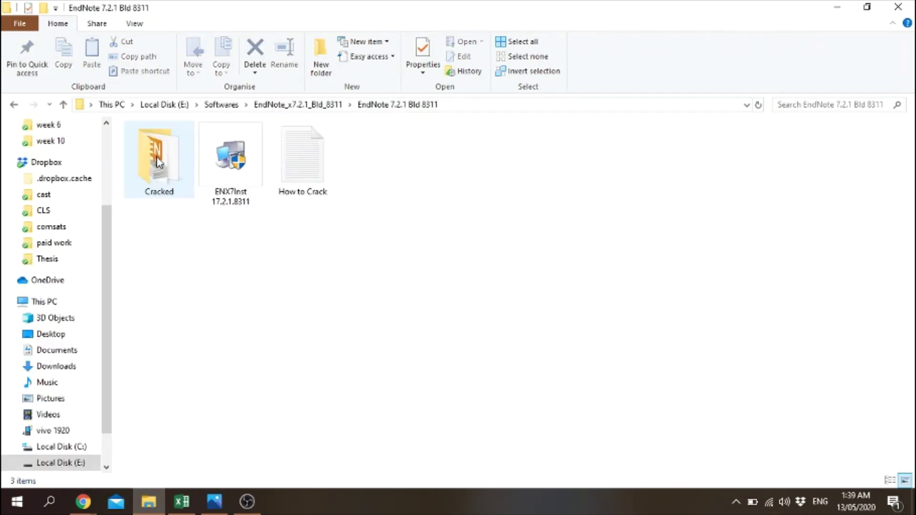
{"action": "left_click", "coordinate": [247, 179]}
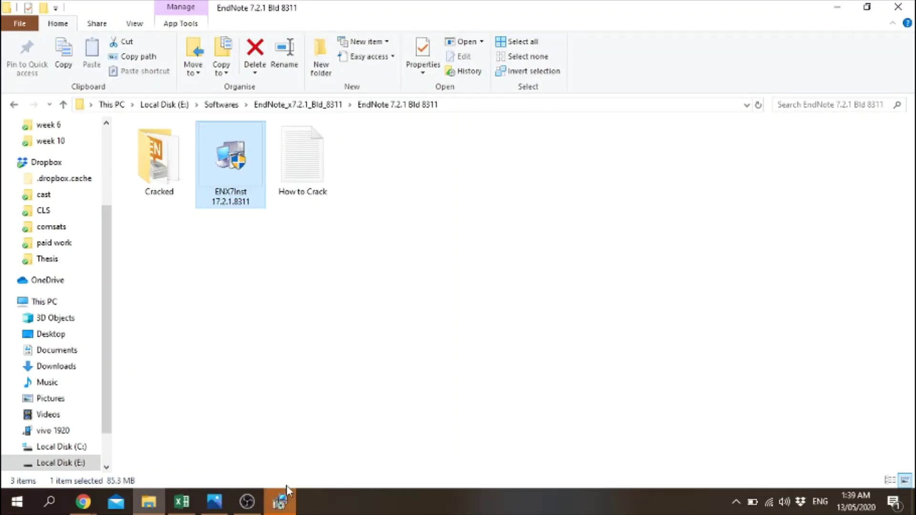
Choose the 30-day free trial in the EndNote X7.2.1 setup and continue past the read-me information.
{"action": "left_click", "coordinate": [528, 357]}
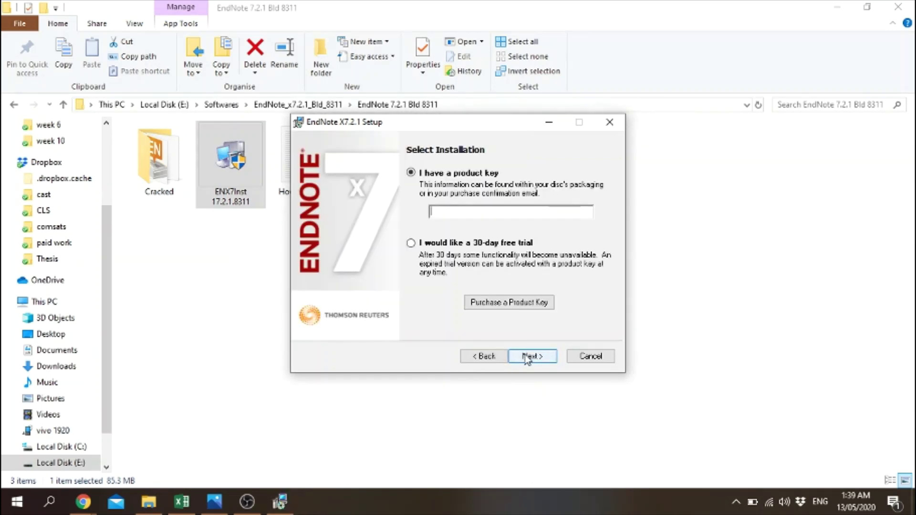
{"action": "left_click", "coordinate": [415, 244]}
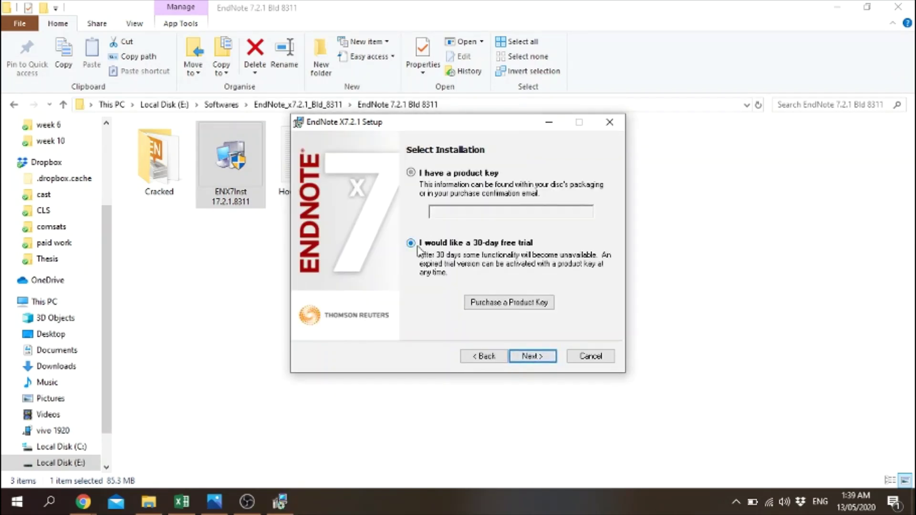
{"action": "left_click", "coordinate": [544, 363]}
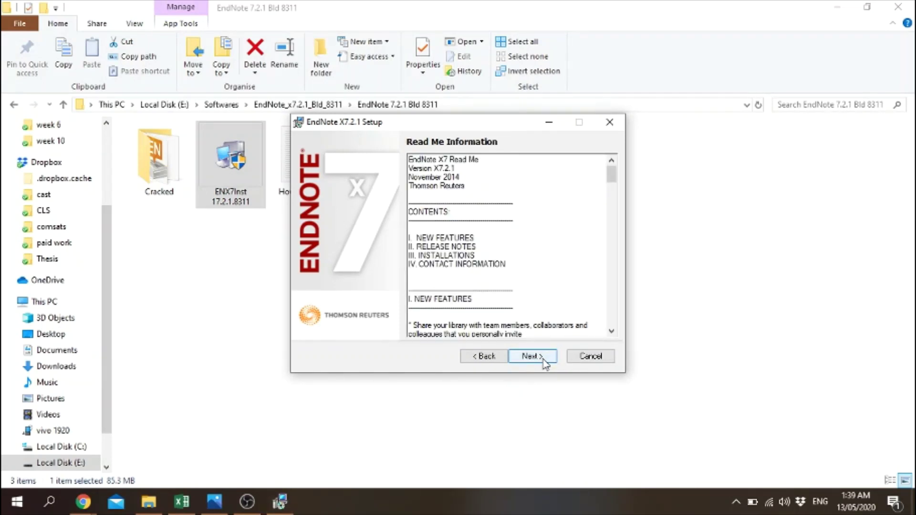
{"action": "left_click", "coordinate": [545, 365]}
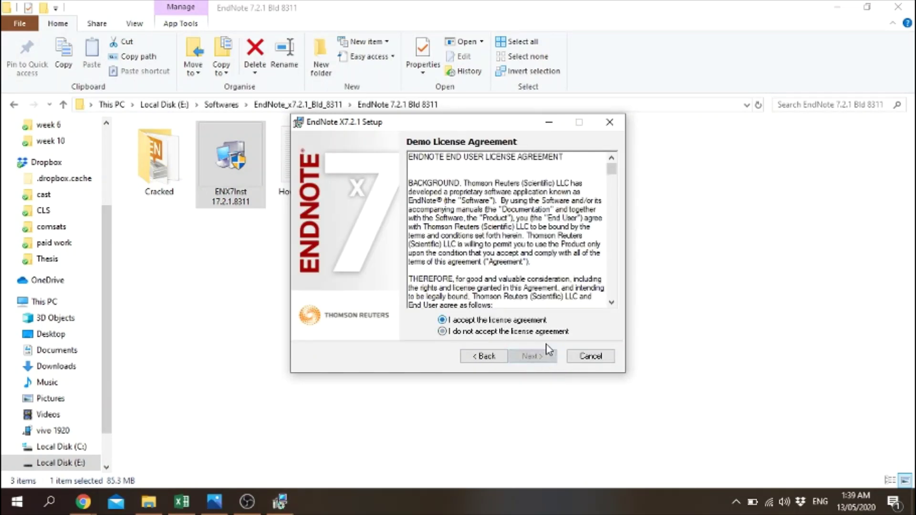
Accept the license agreement and start a Typical installation into C:\Program Files (x86)\EndNote X7\.
{"action": "left_click", "coordinate": [537, 361]}
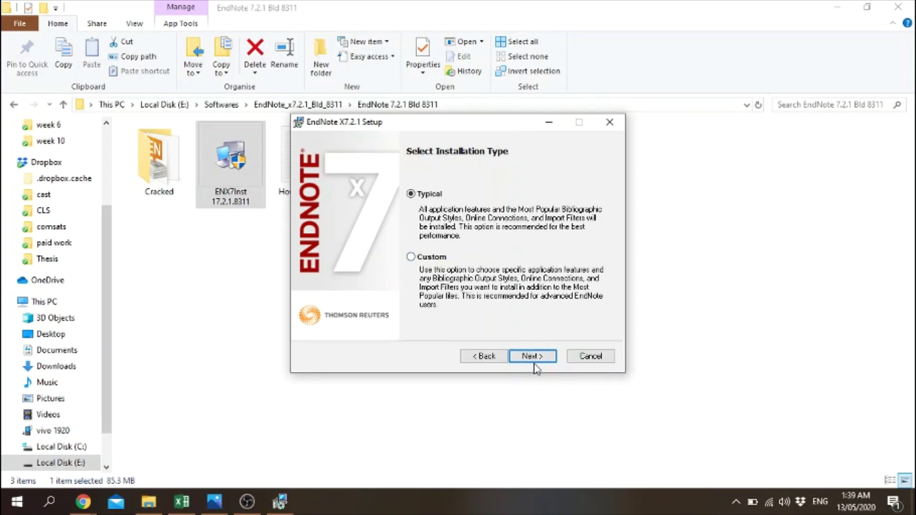
{"action": "left_click", "coordinate": [535, 364]}
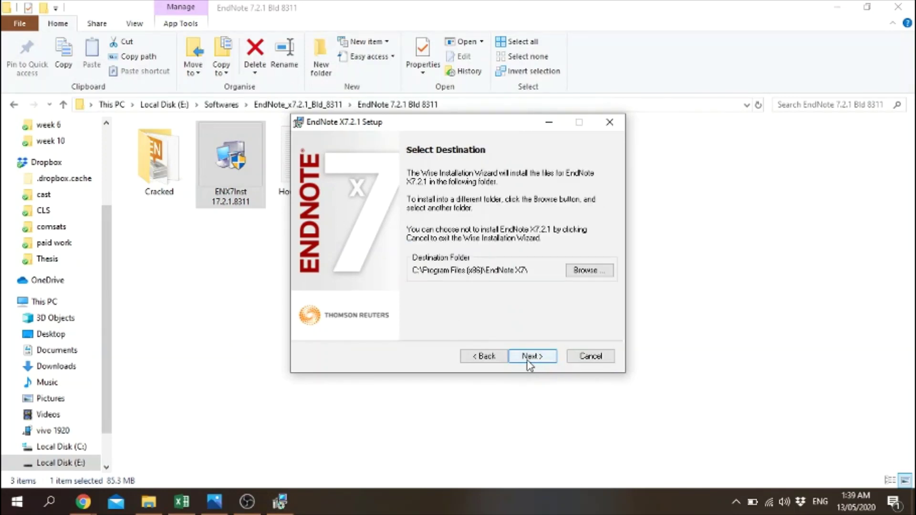
{"action": "left_click", "coordinate": [530, 356]}
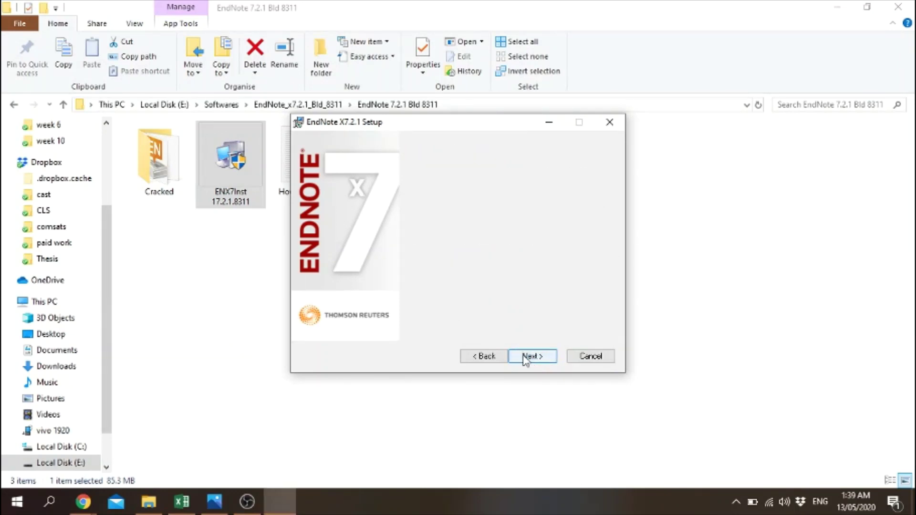
{"action": "left_click", "coordinate": [522, 355]}
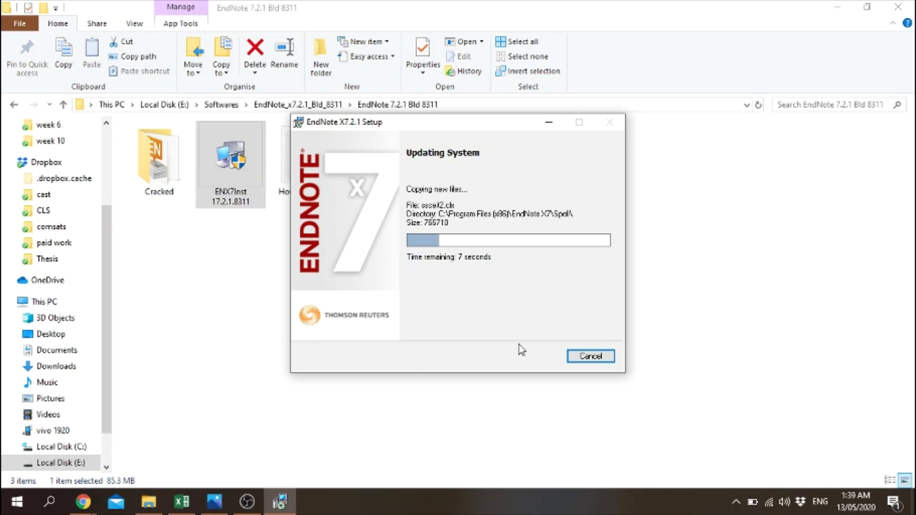
Open the How to Crack text file in a maximized window and highlight its sentence about installing in trial mode.
{"action": "left_click", "coordinate": [221, 259]}
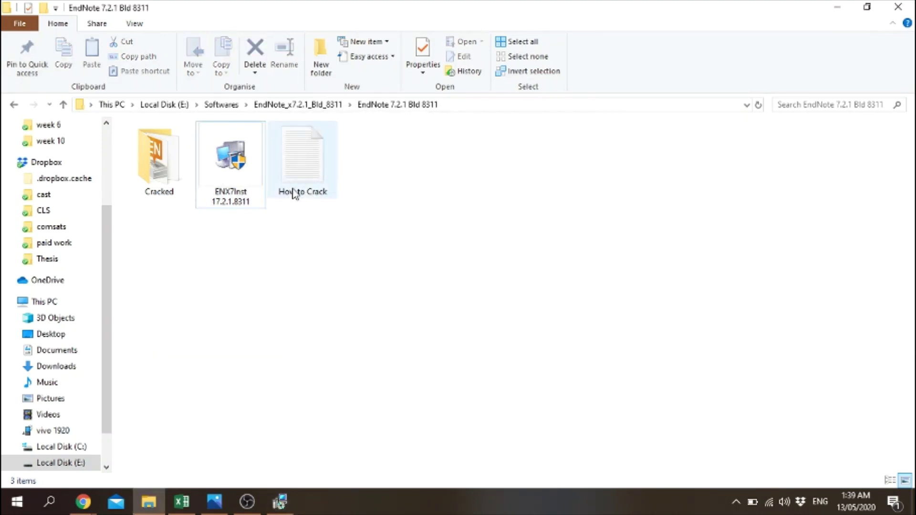
{"action": "double_click", "coordinate": [302, 168]}
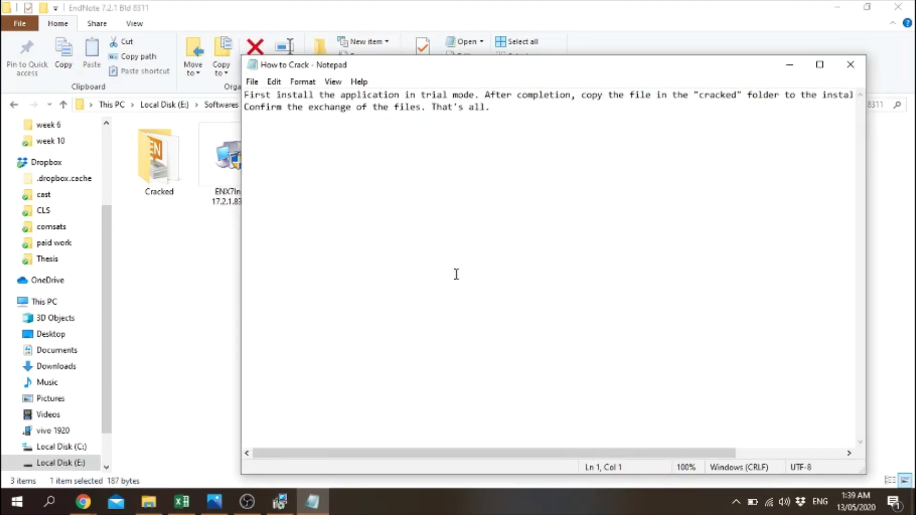
{"action": "left_click", "coordinate": [819, 65]}
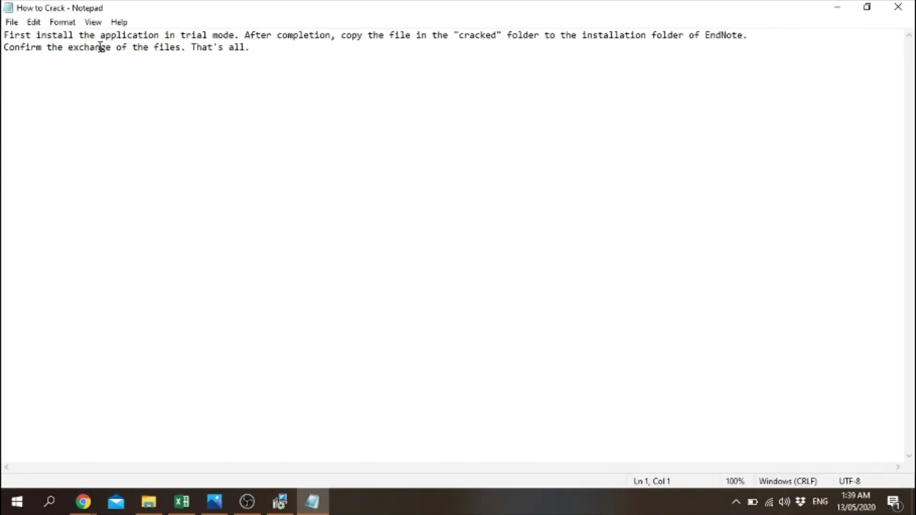
{"action": "left_click_drag", "start_coordinate": [239, 36], "coordinate": [3, 37]}
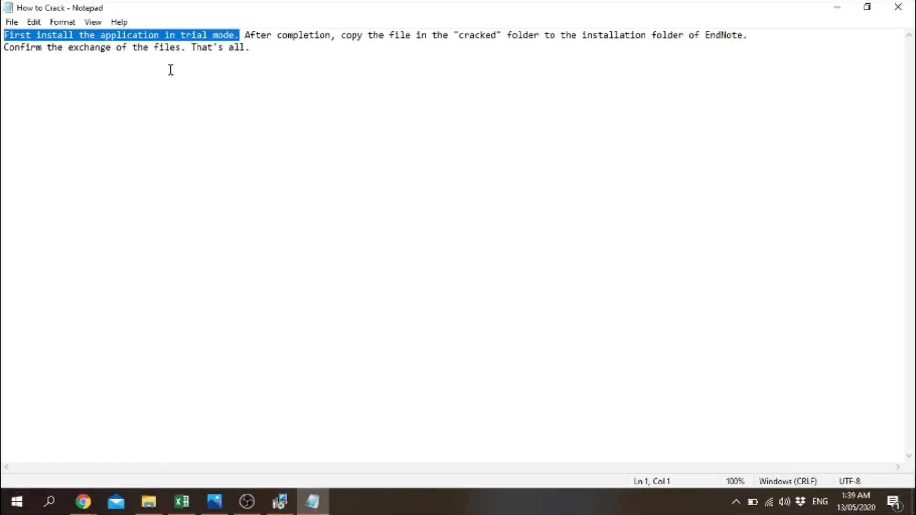
Highlight the text file's sentence about copying the cracked file, close the file, and finish the EndNote X7.2.1 setup.
{"action": "left_click_drag", "start_coordinate": [244, 35], "coordinate": [582, 36]}
{"action": "left_click", "coordinate": [742, 42]}
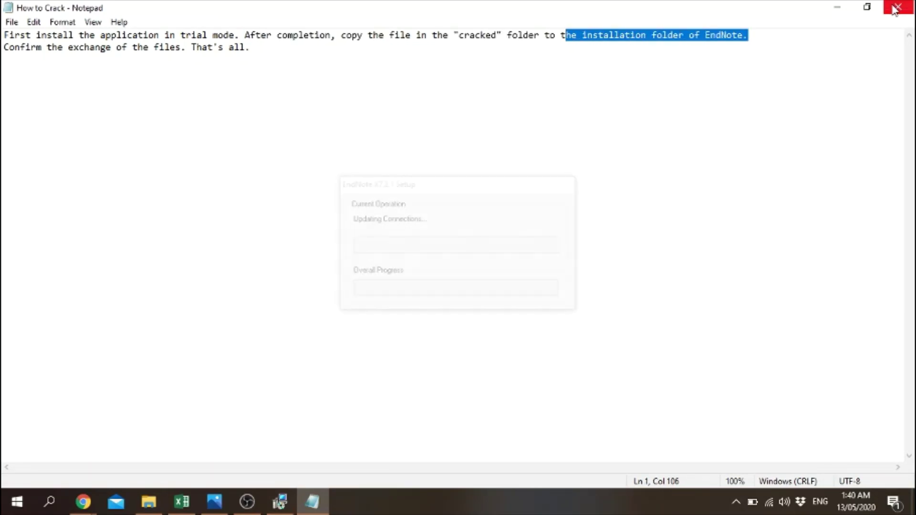
{"action": "left_click", "coordinate": [866, 6]}
{"action": "left_click", "coordinate": [854, 64]}
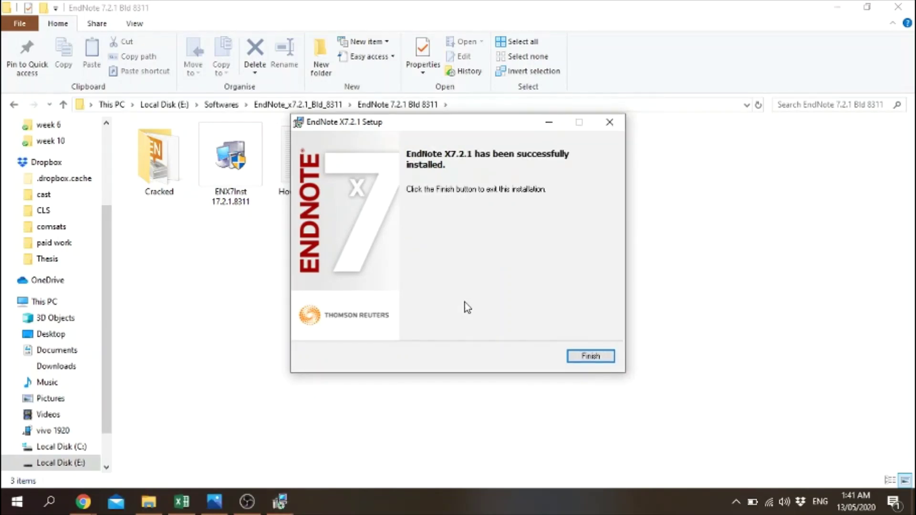
{"action": "left_click", "coordinate": [588, 356]}
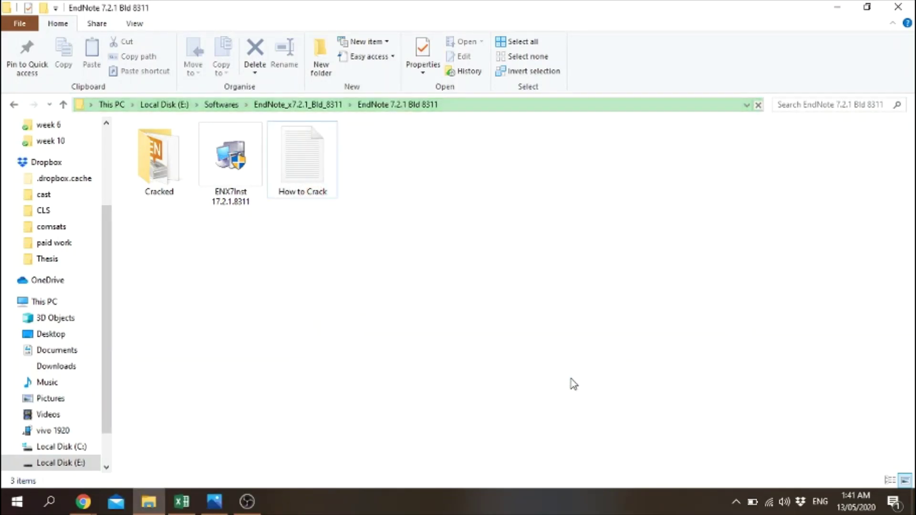
Open the Cracked folder and copy its EndNote application file.
{"action": "left_click", "coordinate": [166, 177]}
{"action": "double_click", "coordinate": [162, 174]}
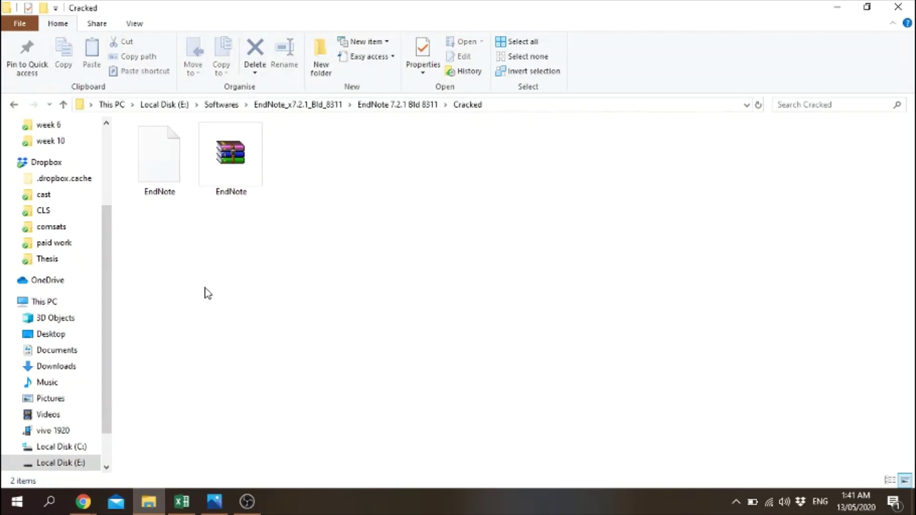
{"action": "left_click", "coordinate": [219, 168]}
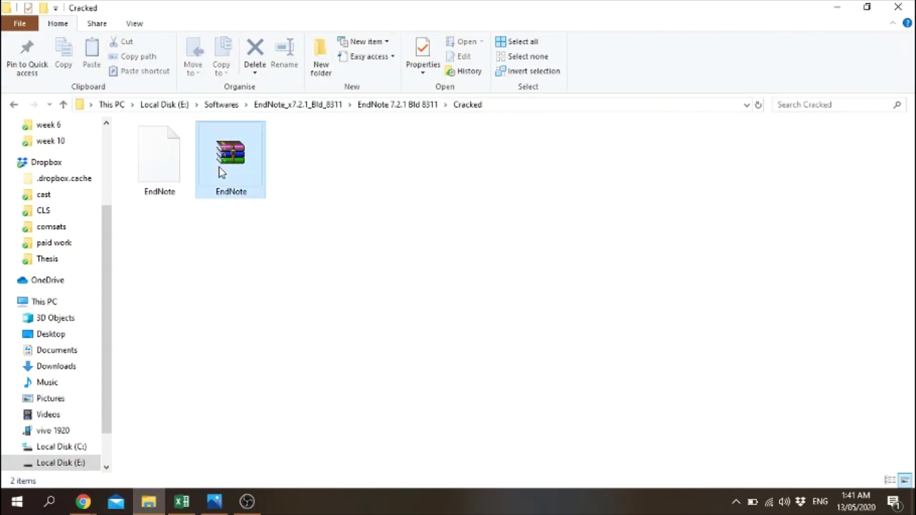
{"action": "left_click", "coordinate": [137, 178]}
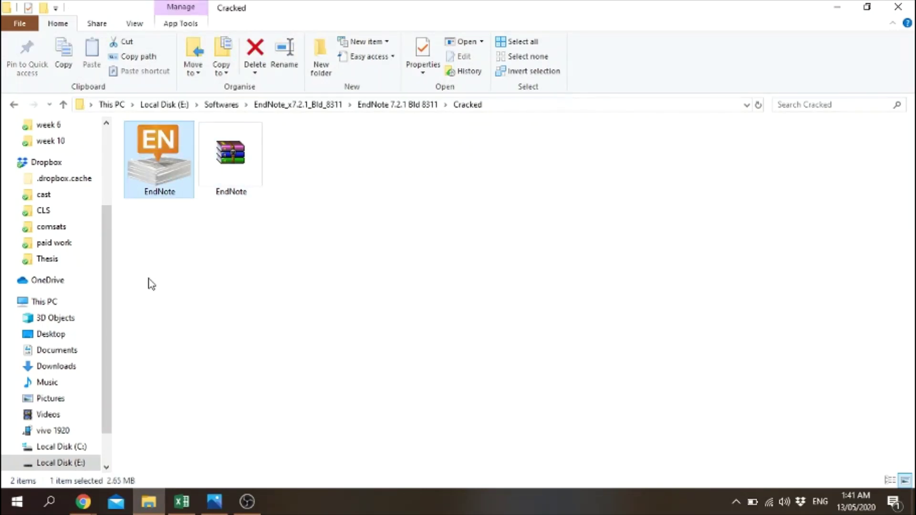
{"action": "right_click", "coordinate": [153, 171]}
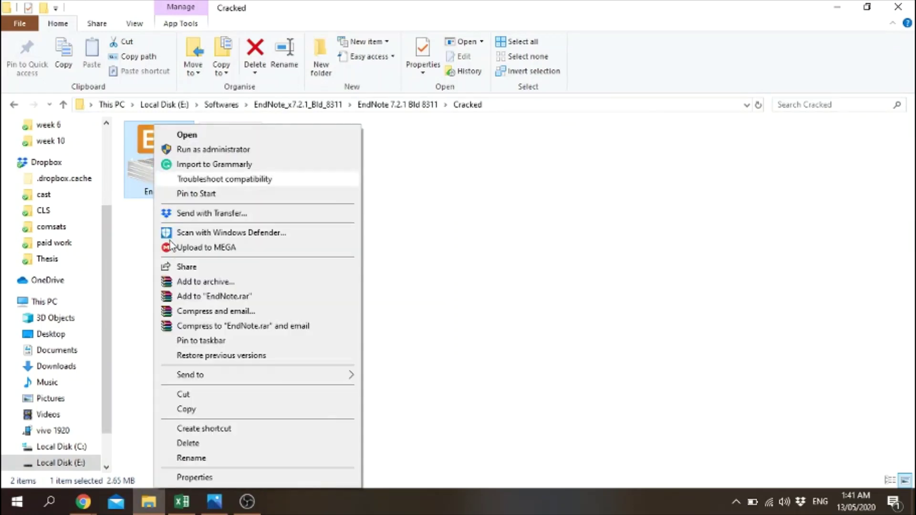
{"action": "left_click", "coordinate": [189, 407]}
Paste the copied file into C:\Program Files (x86)\EndNote X7, replacing the existing EndNote.exe, and close the folder window.
{"action": "left_click", "coordinate": [48, 447]}
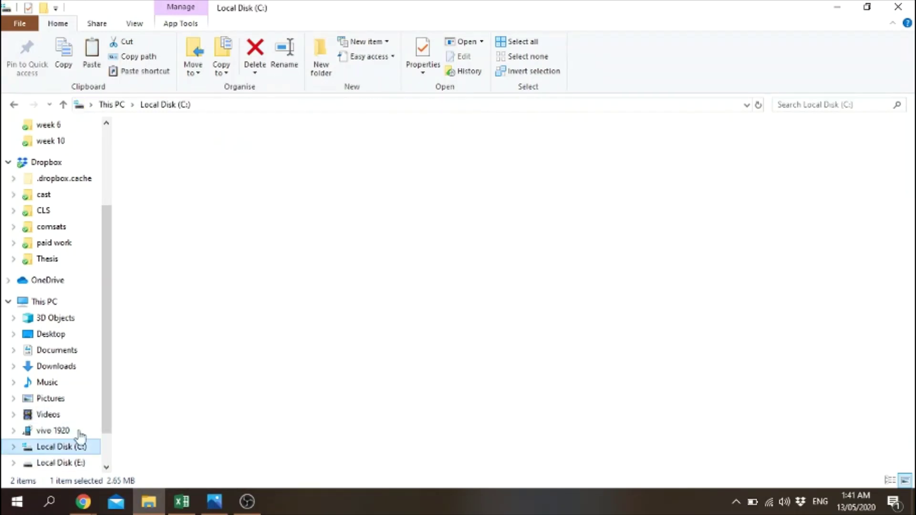
{"action": "double_click", "coordinate": [580, 176]}
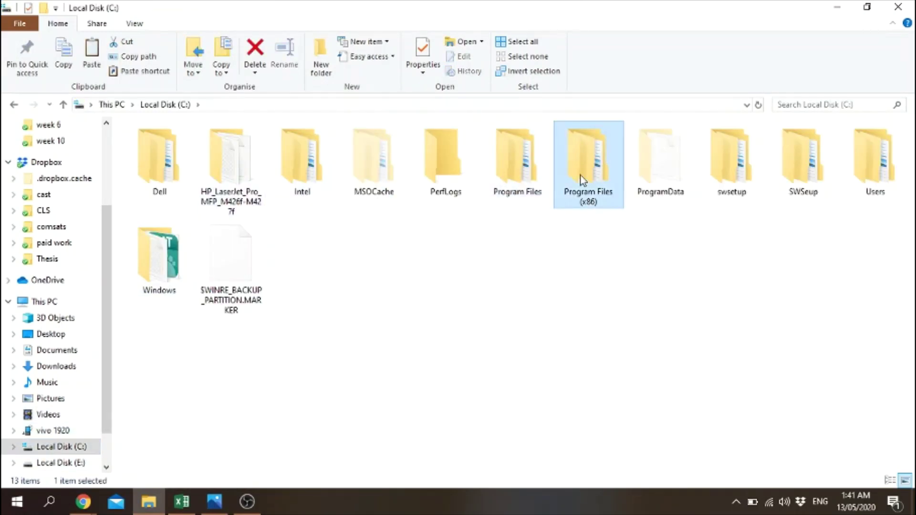
{"action": "double_click", "coordinate": [435, 162]}
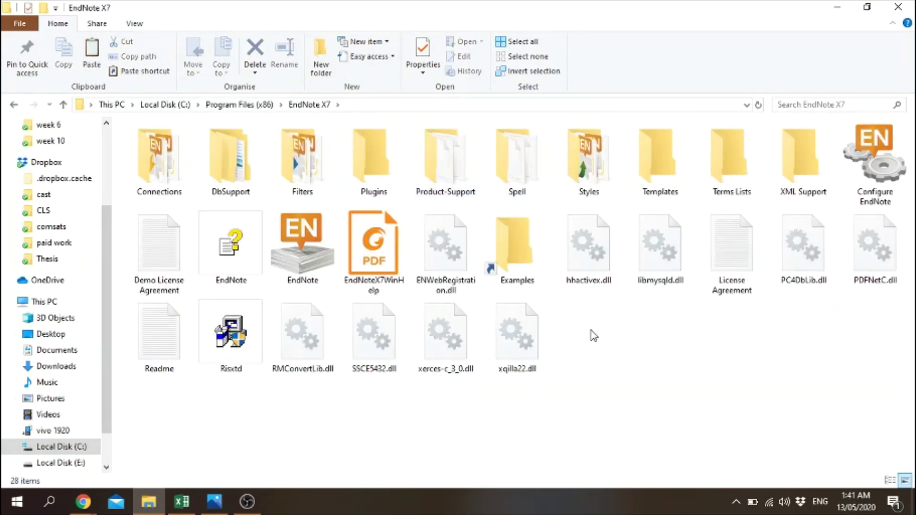
{"action": "key", "text": "ctrl+v"}
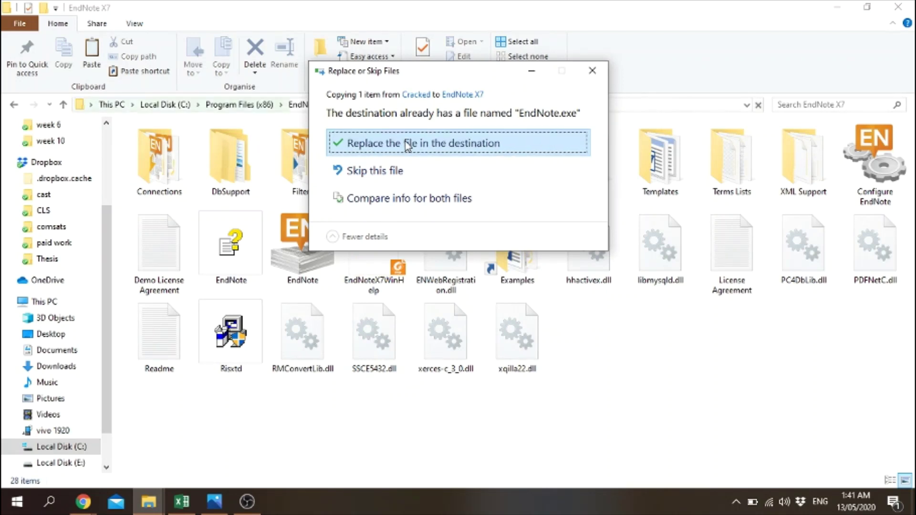
{"action": "left_click", "coordinate": [405, 141]}
{"action": "left_click", "coordinate": [409, 167]}
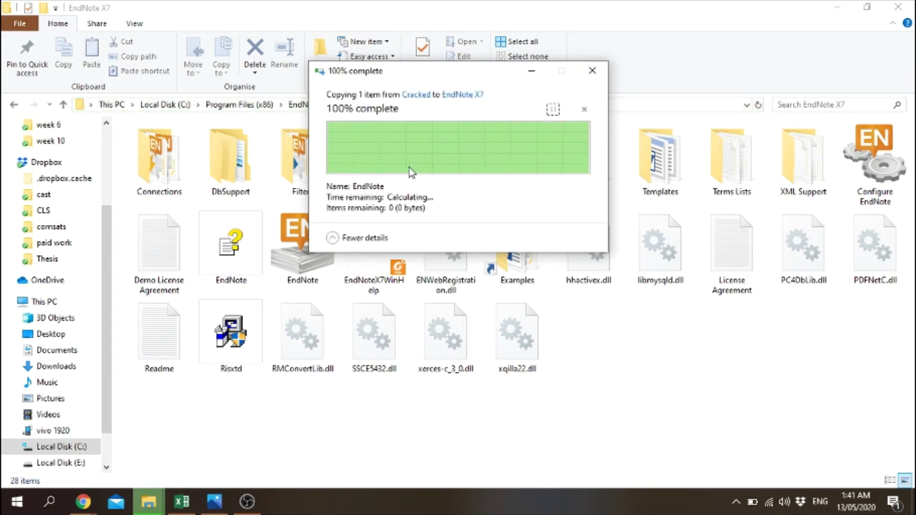
{"action": "left_click", "coordinate": [829, 132]}
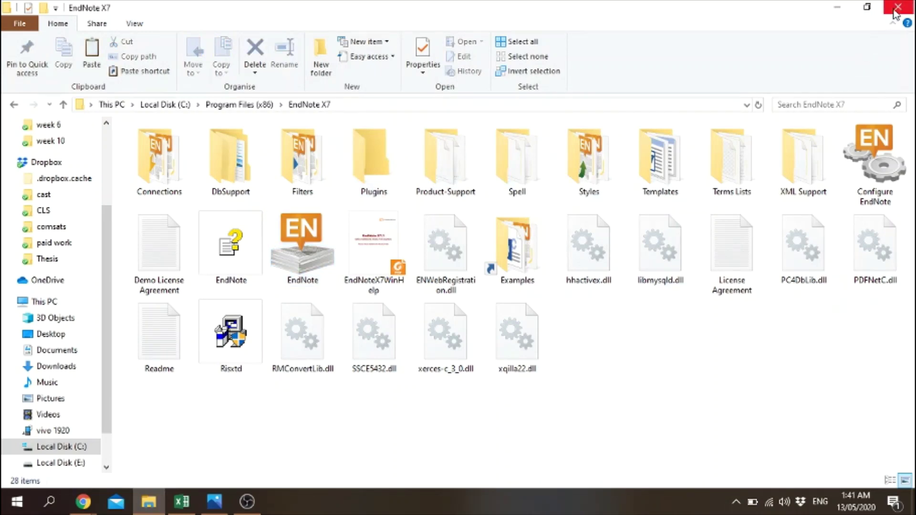
{"action": "left_click", "coordinate": [898, 7]}
Find EndNote among the installed Windows programs and launch it.
{"action": "left_click", "coordinate": [5, 499]}
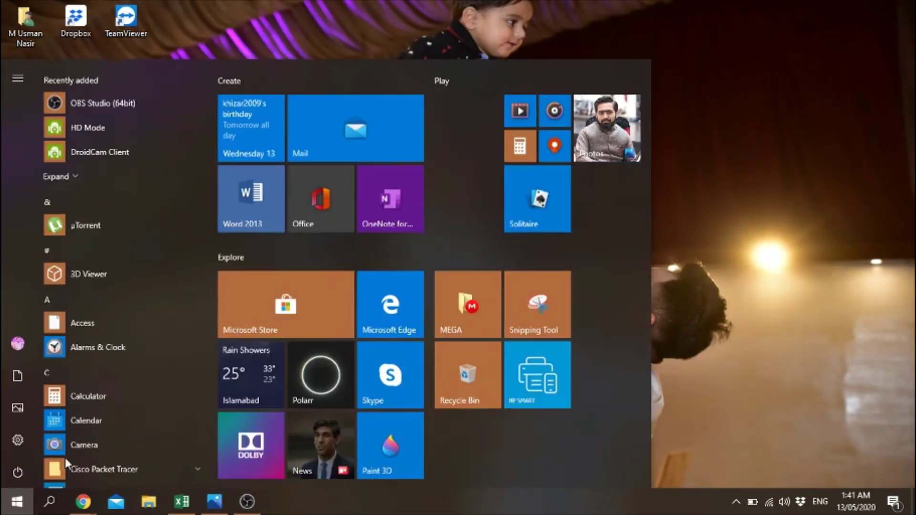
{"action": "scroll", "coordinate": [119, 413], "scroll_direction": "down", "scroll_amount": 8}
{"action": "scroll", "coordinate": [119, 416], "scroll_direction": "down", "scroll_amount": 2}
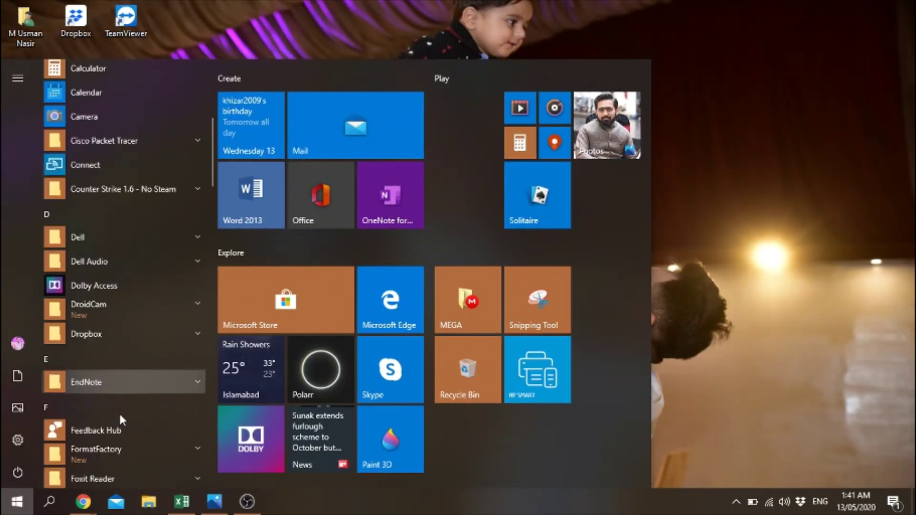
{"action": "scroll", "coordinate": [112, 393], "scroll_direction": "down", "scroll_amount": 4}
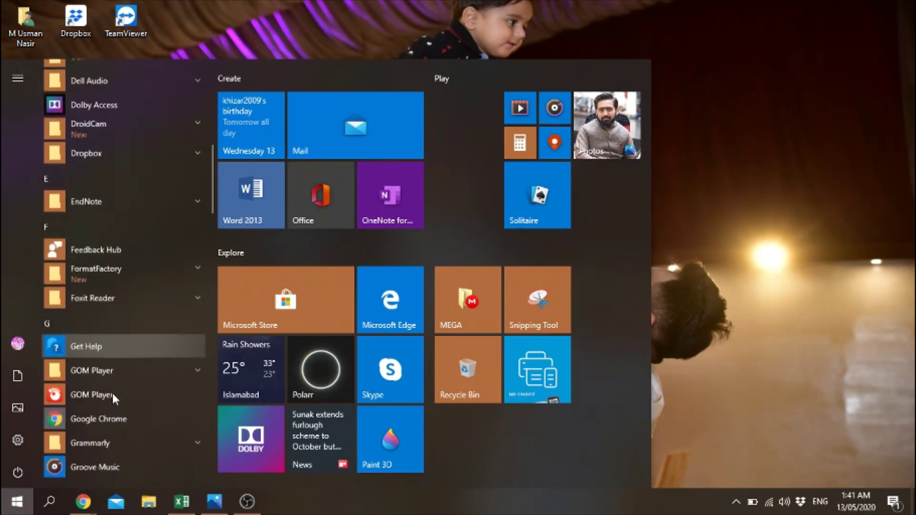
{"action": "scroll", "coordinate": [113, 398], "scroll_direction": "up", "scroll_amount": 5}
{"action": "scroll", "coordinate": [114, 399], "scroll_direction": "up", "scroll_amount": 3}
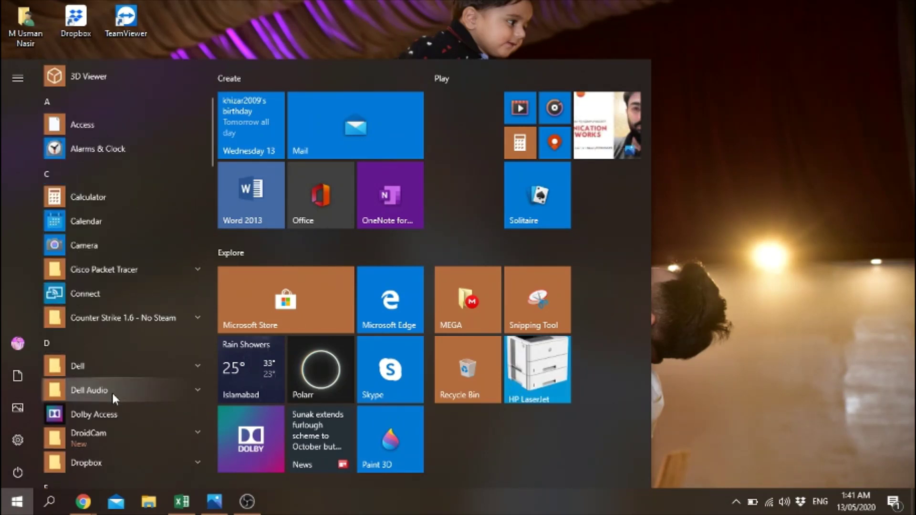
{"action": "scroll", "coordinate": [111, 391], "scroll_direction": "down", "scroll_amount": 4}
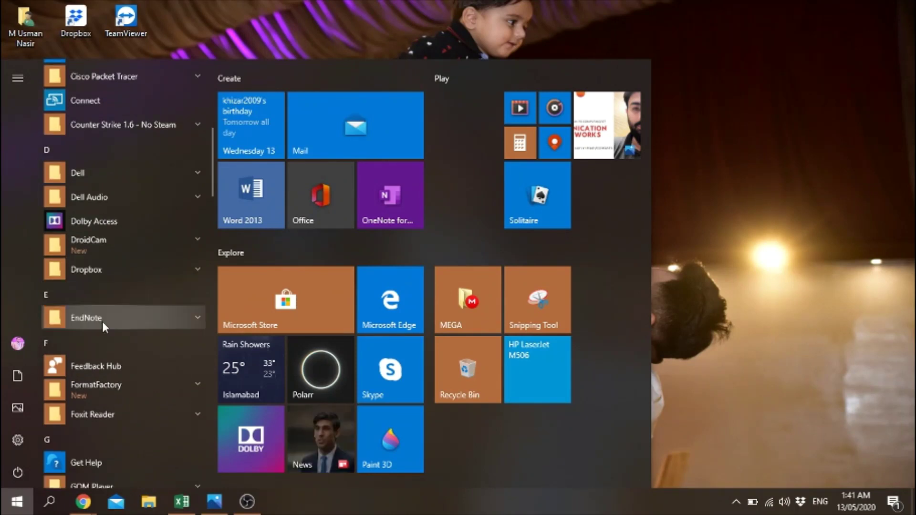
{"action": "left_click", "coordinate": [102, 318]}
{"action": "left_click", "coordinate": [104, 360]}
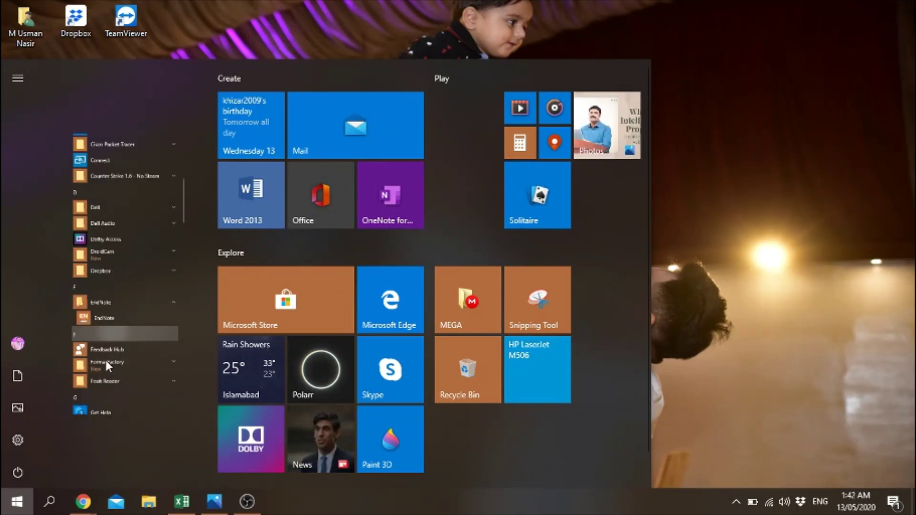
{"action": "scroll", "coordinate": [101, 299], "scroll_direction": "down", "scroll_amount": 5}
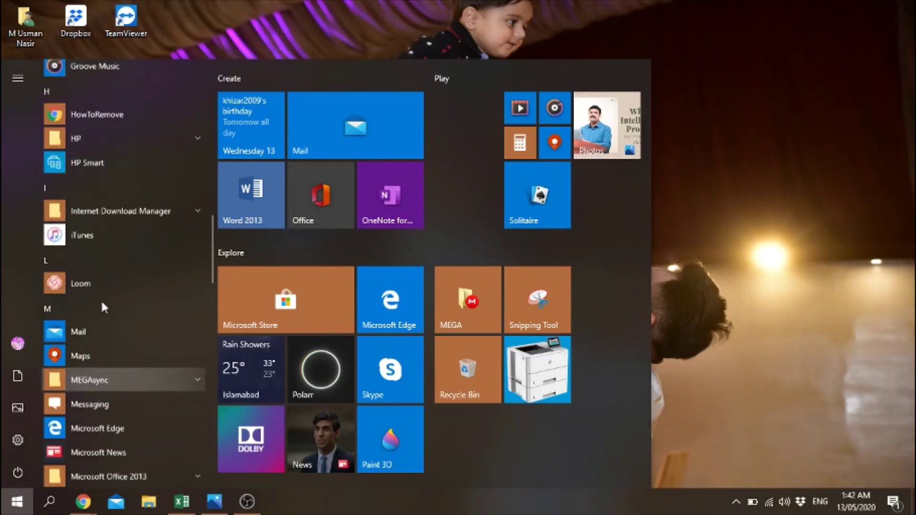
{"action": "scroll", "coordinate": [101, 299], "scroll_direction": "up", "scroll_amount": 7}
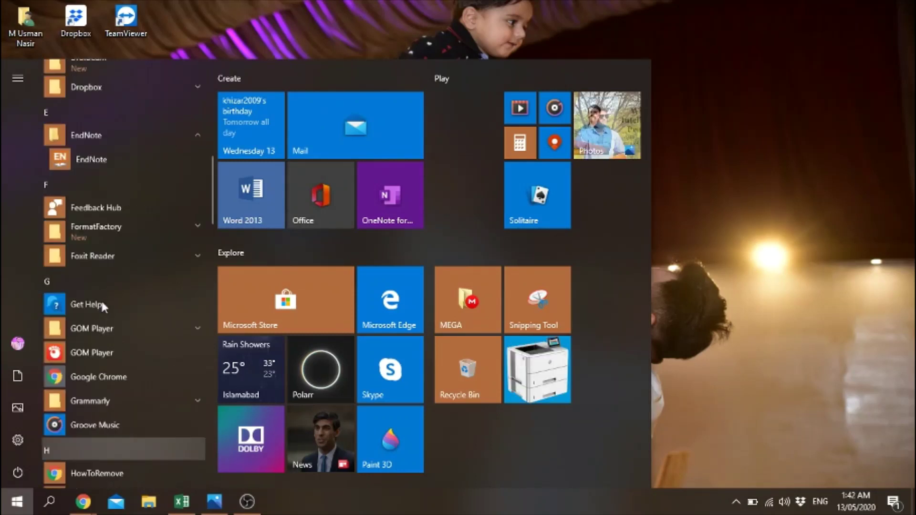
{"action": "left_click", "coordinate": [104, 175]}
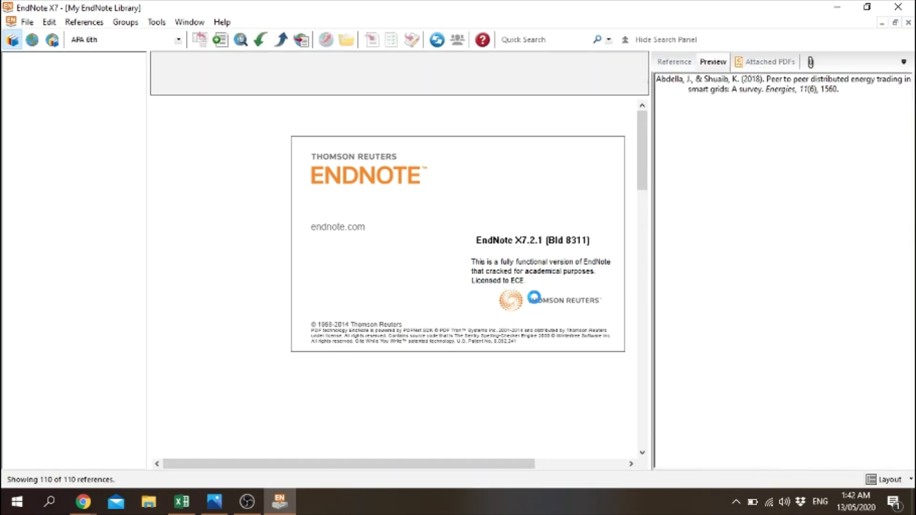
Close My EndNote Library, create a new library named "end note training data" in Documents > MEGA, and maximize its window.
{"action": "left_click", "coordinate": [907, 23]}
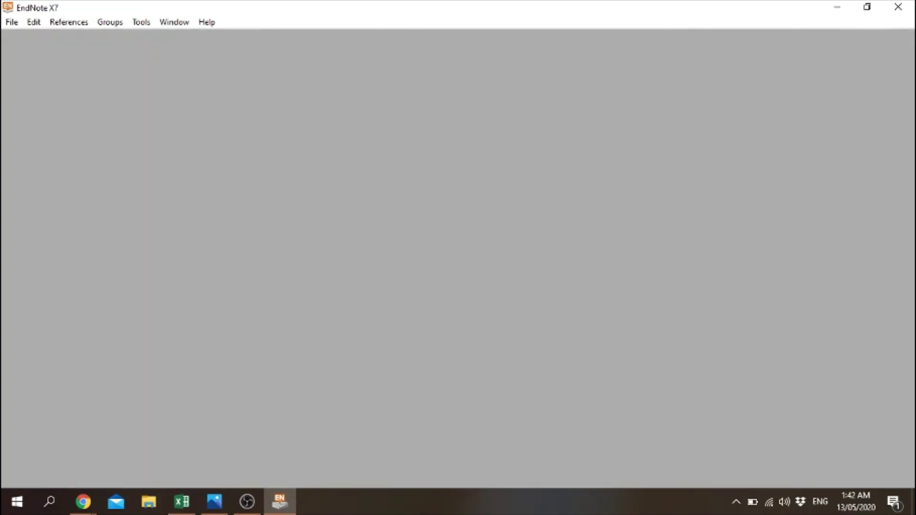
{"action": "left_click", "coordinate": [10, 22]}
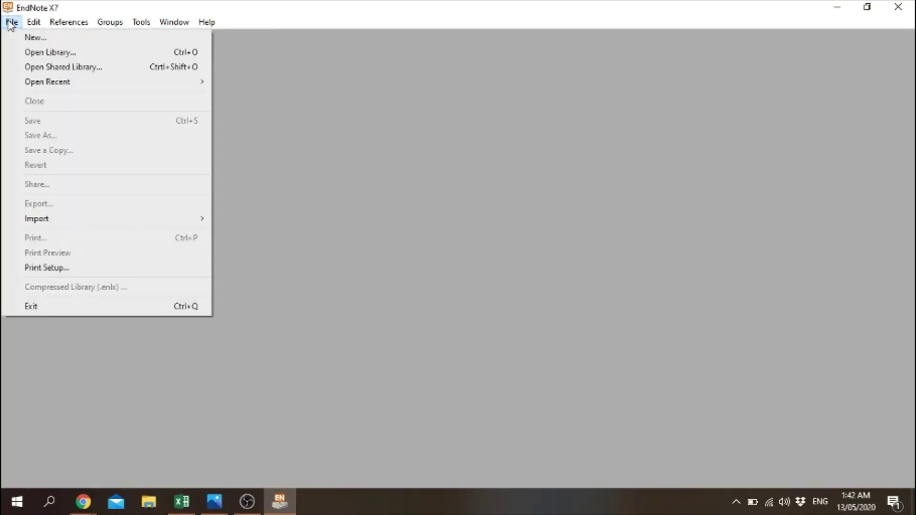
{"action": "left_click", "coordinate": [12, 43]}
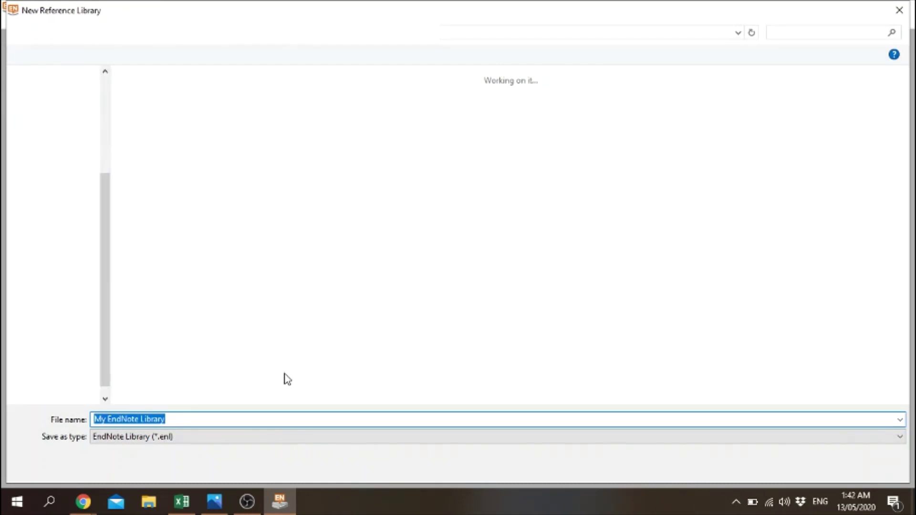
{"action": "double_click", "coordinate": [371, 119]}
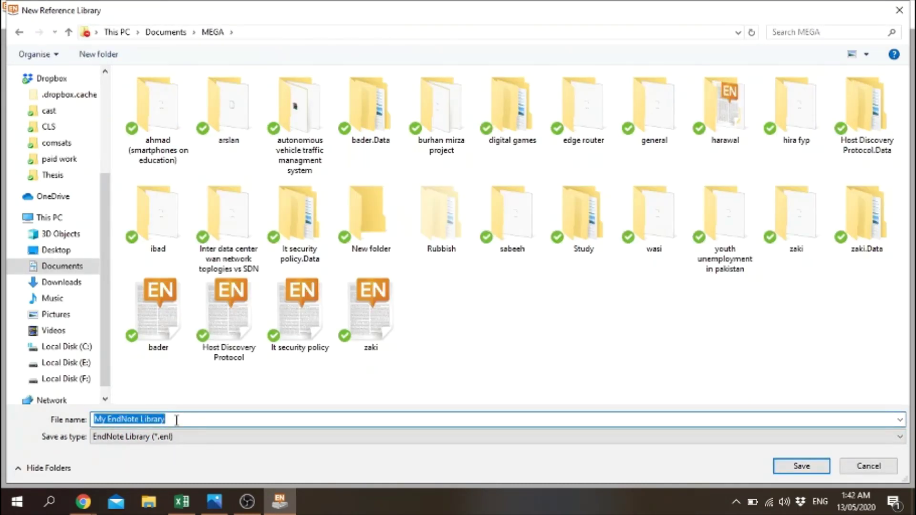
{"action": "type", "text": "end note trainin"}
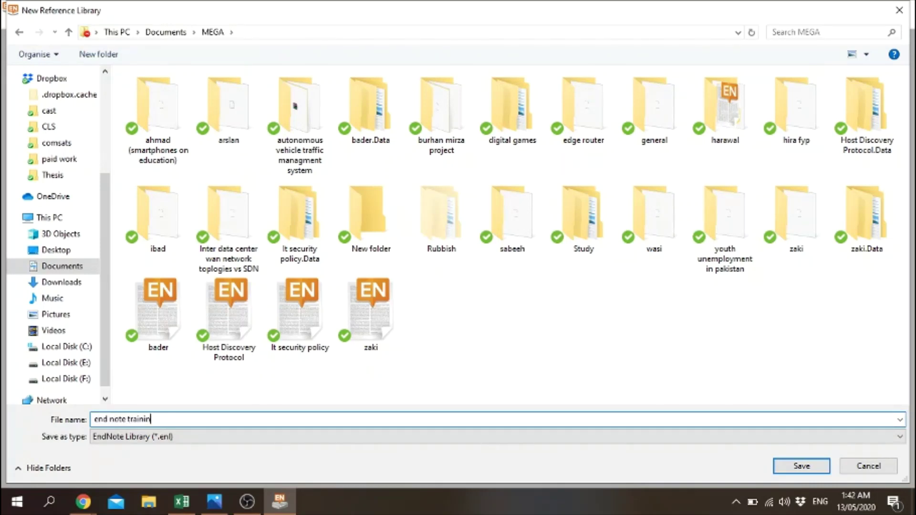
{"action": "type", "text": "g data"}
{"action": "key", "text": "Return"}
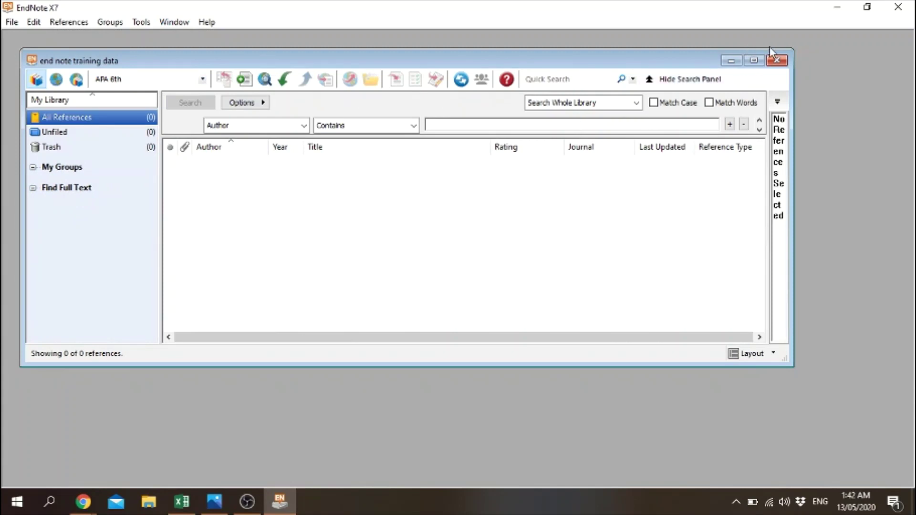
{"action": "left_click", "coordinate": [753, 60]}
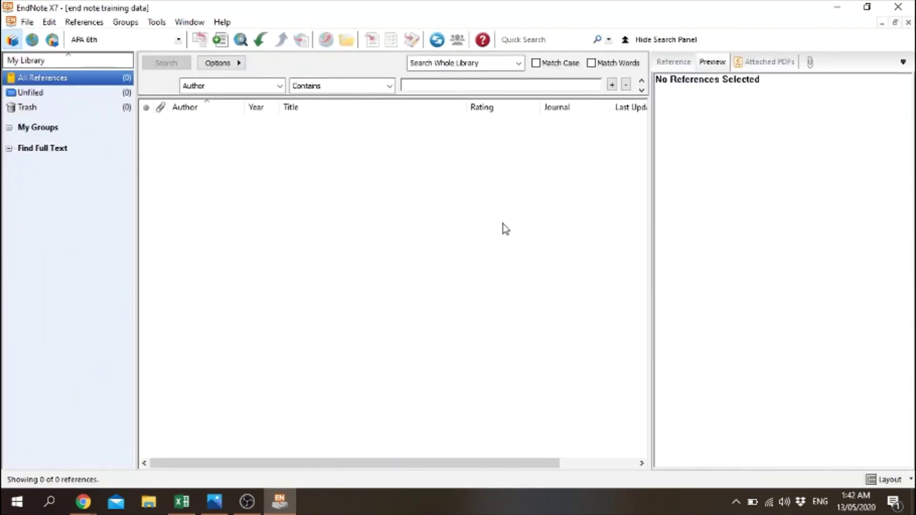
Look through the new library's Unfiled and Trash groups and return to All References.
{"action": "left_click", "coordinate": [55, 93]}
{"action": "left_click", "coordinate": [44, 107]}
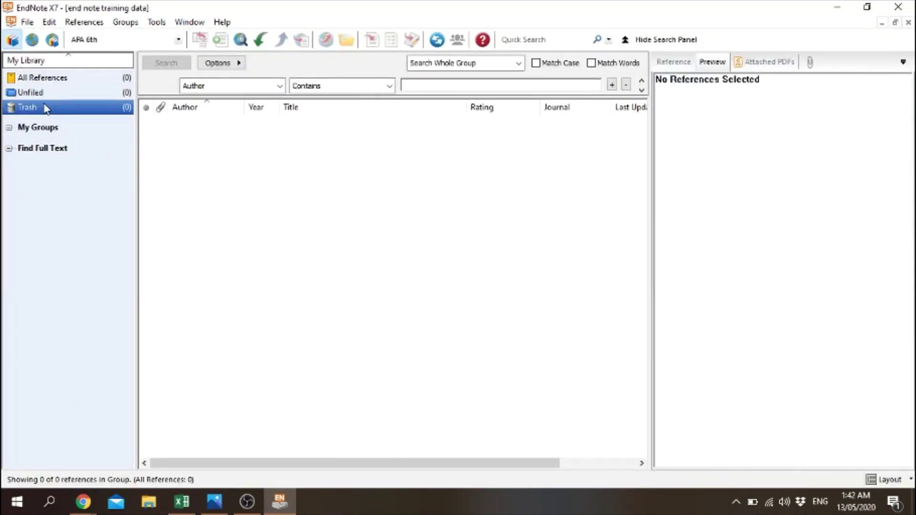
{"action": "left_click", "coordinate": [47, 93]}
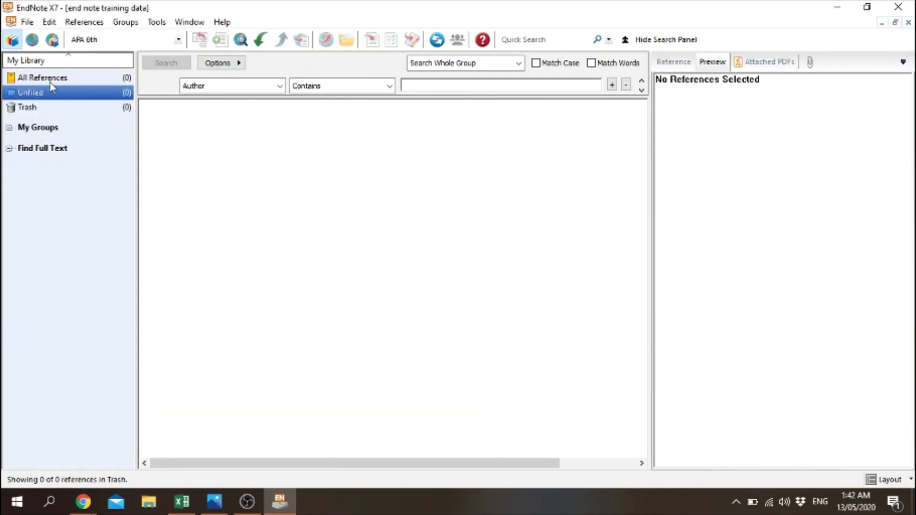
{"action": "left_click", "coordinate": [50, 78]}
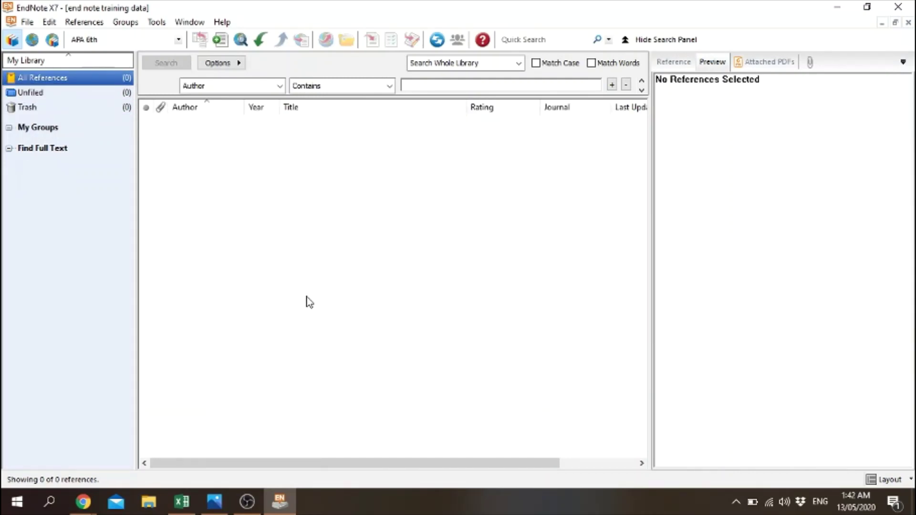
{"action": "left_click", "coordinate": [304, 200]}
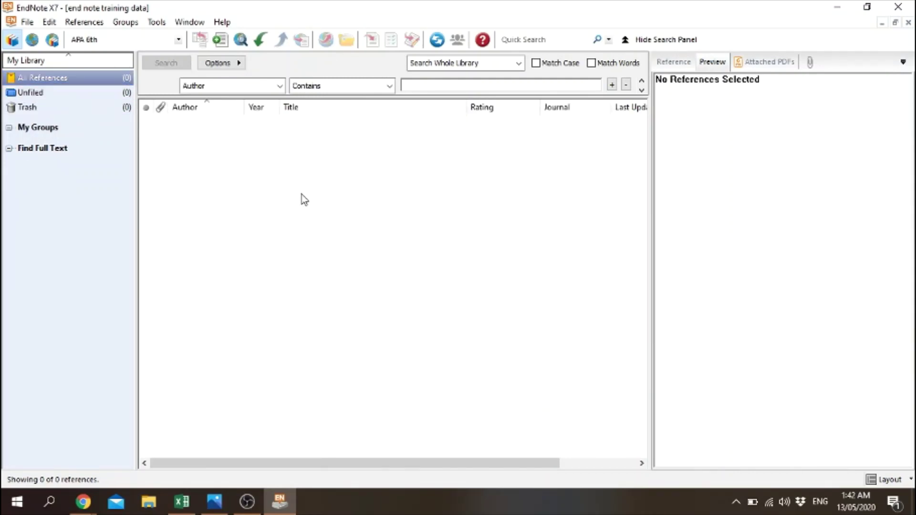
Switch to Word 2013, create a blank document, and show its EndNote X7 commands.
{"action": "left_click", "coordinate": [17, 501]}
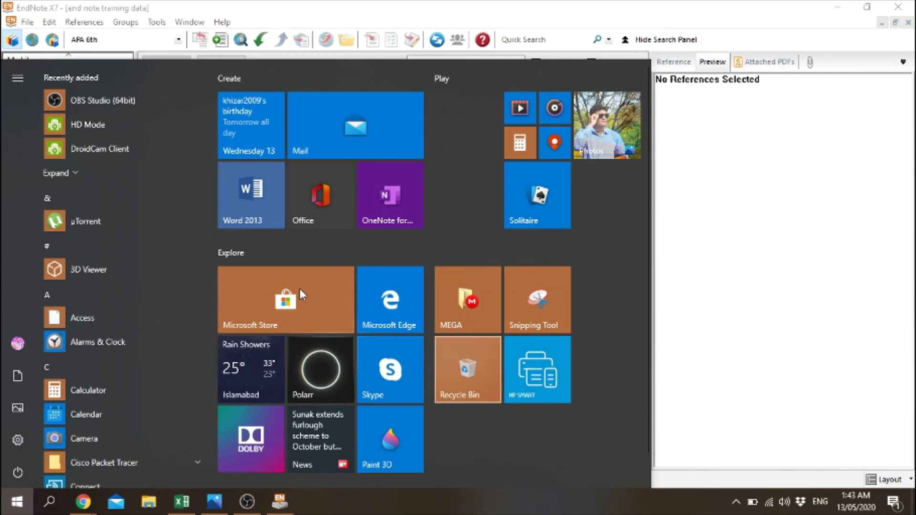
{"action": "left_click", "coordinate": [268, 197]}
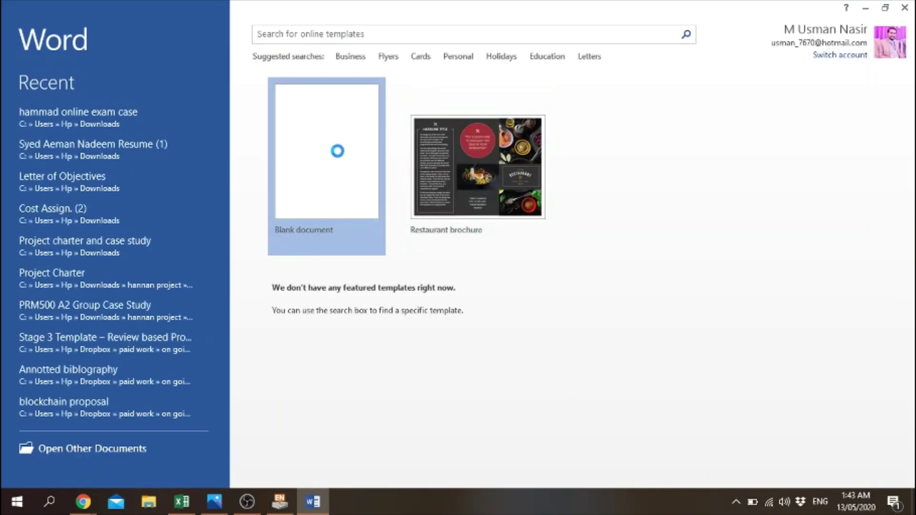
{"action": "left_click", "coordinate": [340, 153]}
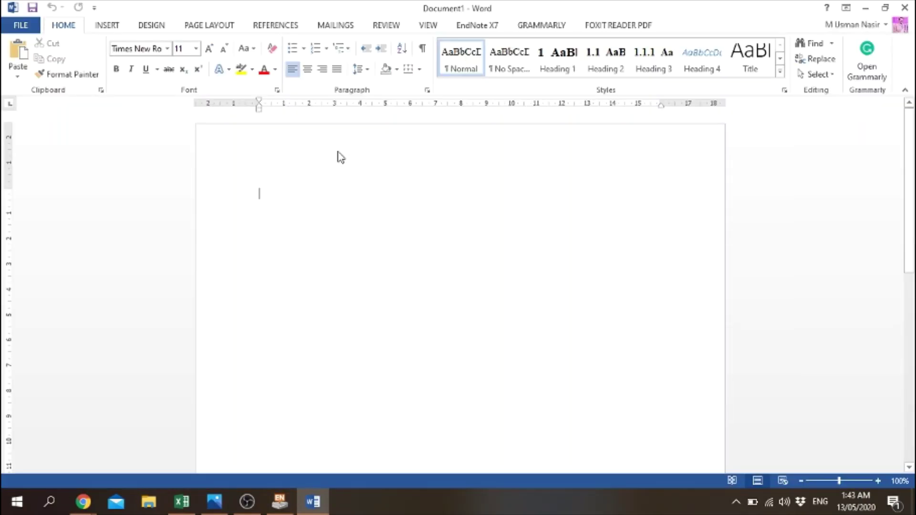
{"action": "left_click", "coordinate": [477, 27]}
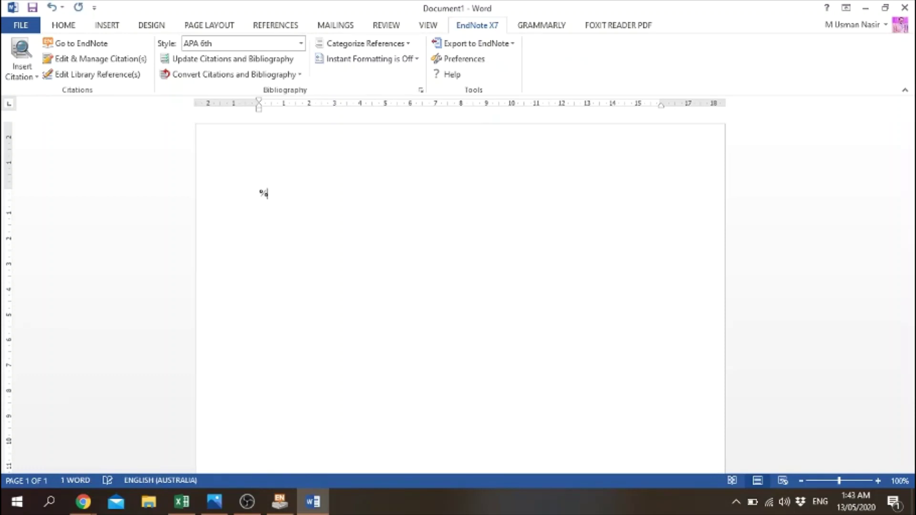
Write the sentence "5G technology is not only the technology of today but for future." in the document and show the reference commands.
{"action": "type", "text": "G tech"}
{"action": "key", "text": "BackSpace"}
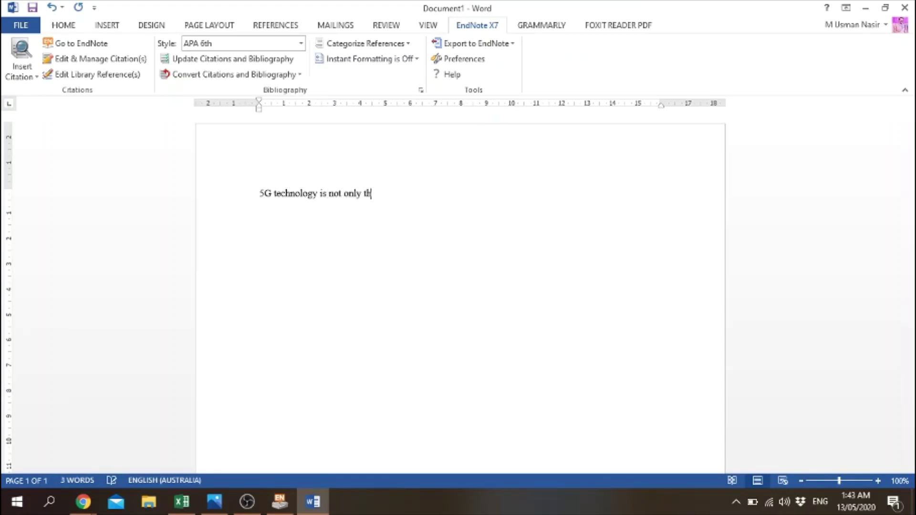
{"action": "type", "text": "logy of today but for future"}
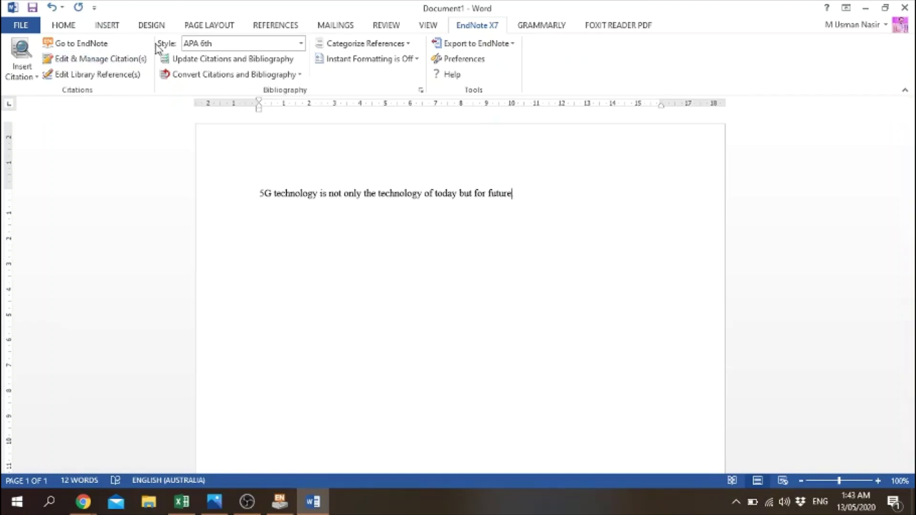
{"action": "left_click", "coordinate": [263, 26]}
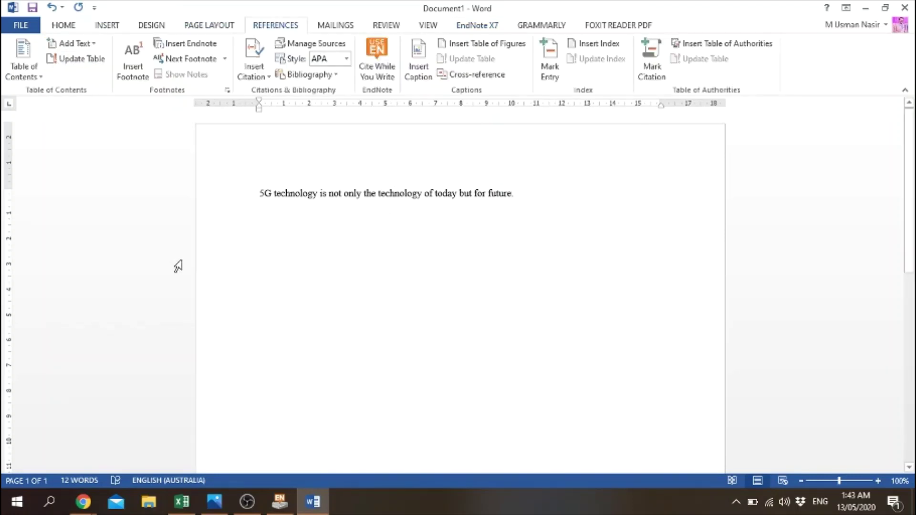
Switch to Chrome with a new maximized window and open an incognito window from it.
{"action": "left_click", "coordinate": [83, 500]}
{"action": "left_click_drag", "start_coordinate": [86, 468], "coordinate": [85, 466]}
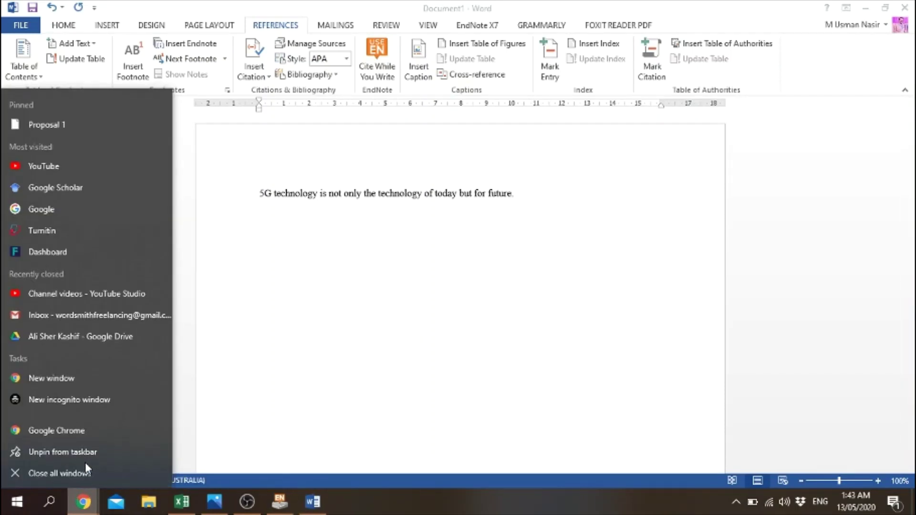
{"action": "left_click", "coordinate": [503, 358]}
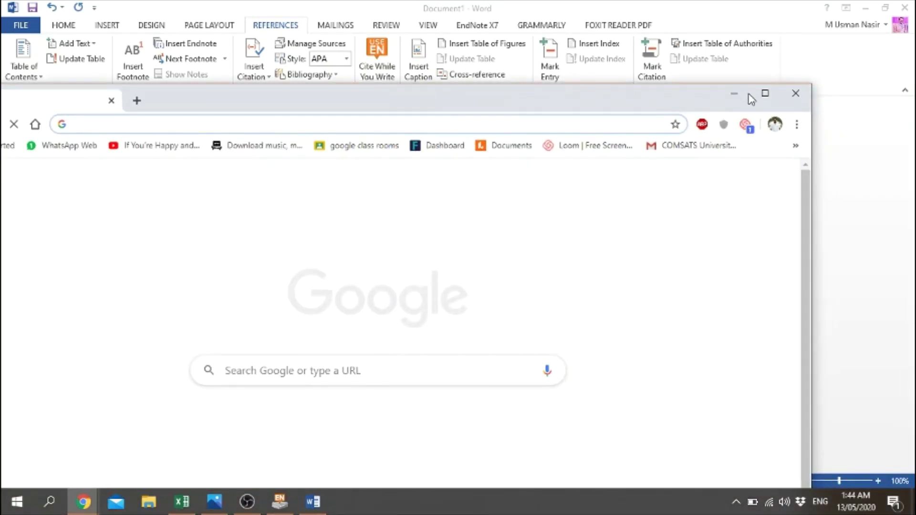
{"action": "left_click", "coordinate": [763, 96]}
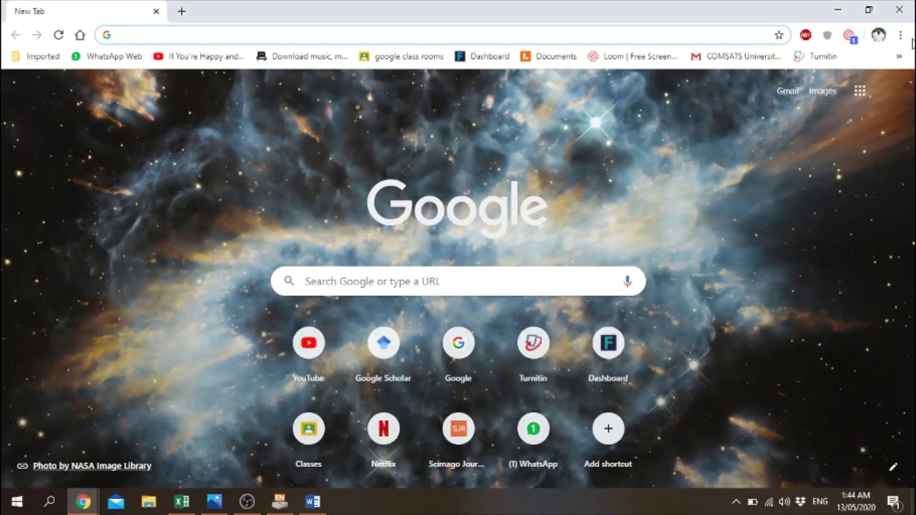
{"action": "left_click", "coordinate": [901, 35]}
{"action": "left_click", "coordinate": [782, 114]}
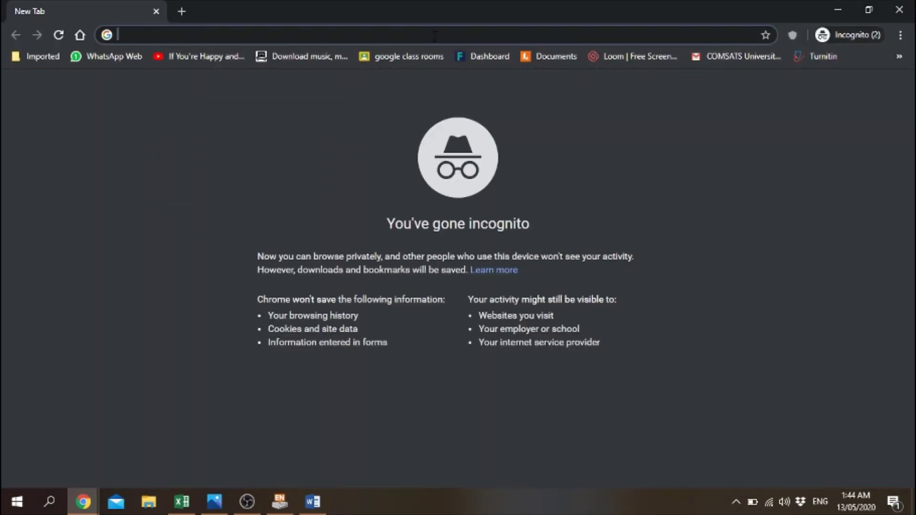
Load google.com, search for "scholar", and open the Google Scholar site.
{"action": "type", "text": "go"}
{"action": "key", "text": "Return"}
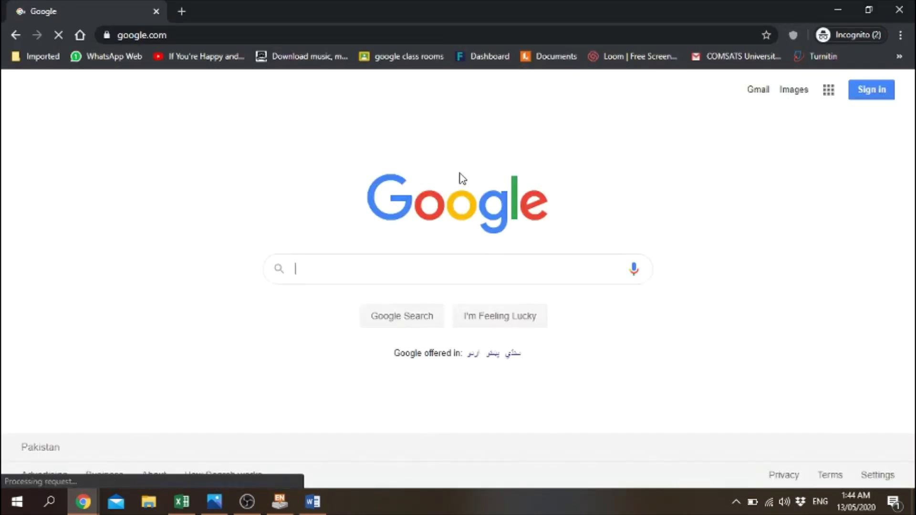
{"action": "type", "text": "schol"}
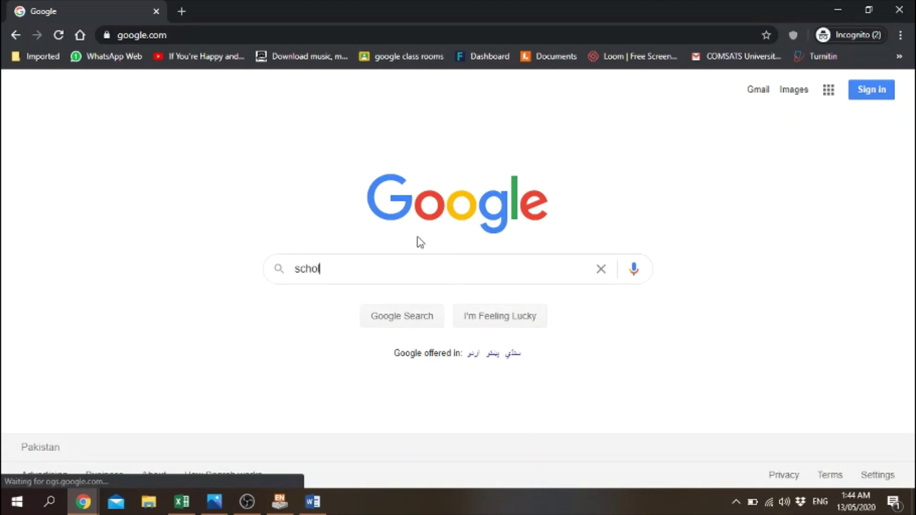
{"action": "type", "text": "ar"}
{"action": "key", "text": "Return"}
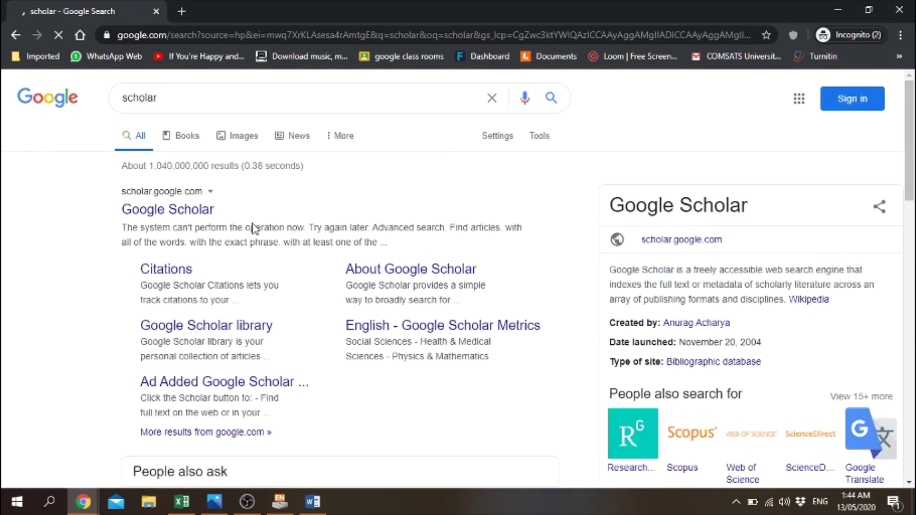
{"action": "left_click", "coordinate": [195, 209]}
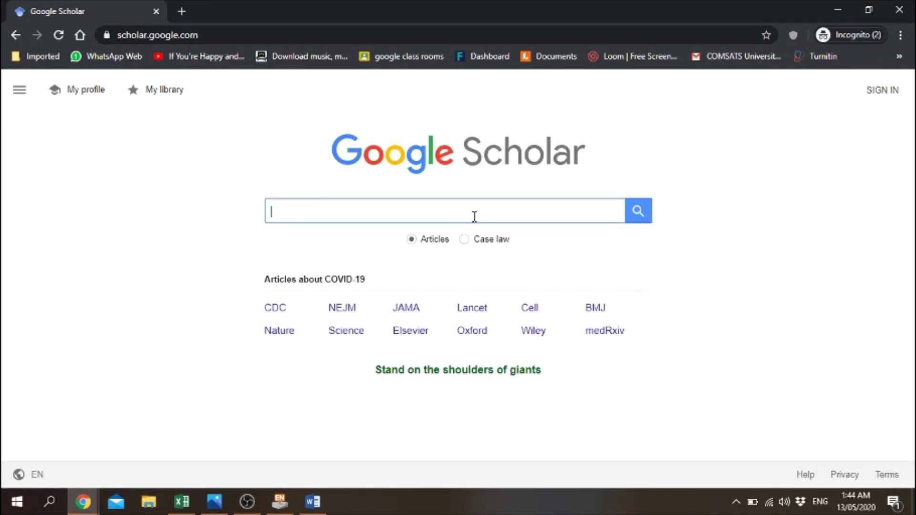
Search Google Scholar for "a review of 5G" and limit the results to a custom range starting in 2018.
{"action": "type", "text": "a review of 5G"}
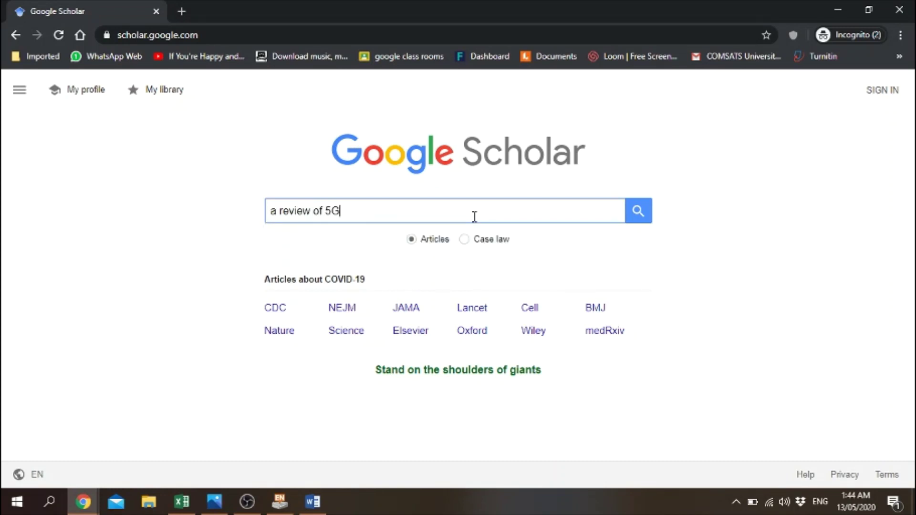
{"action": "key", "text": "Return"}
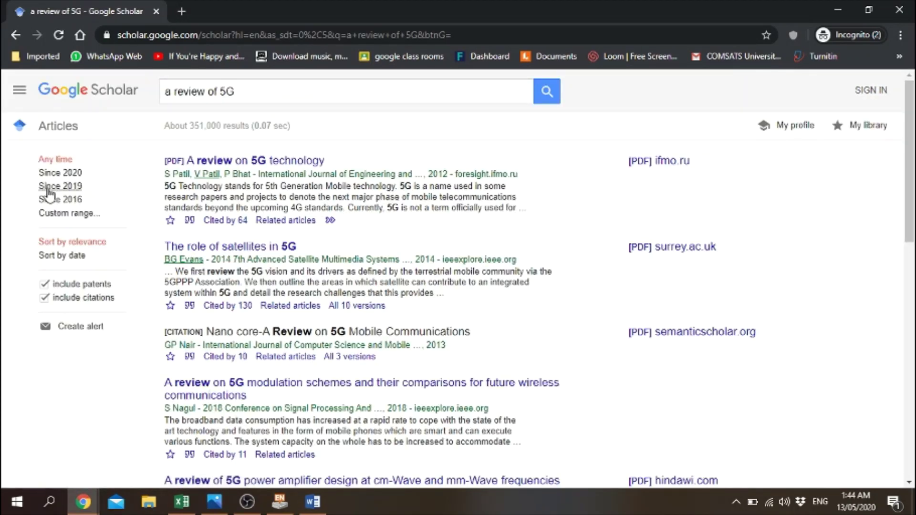
{"action": "left_click", "coordinate": [62, 213]}
{"action": "left_click", "coordinate": [63, 234]}
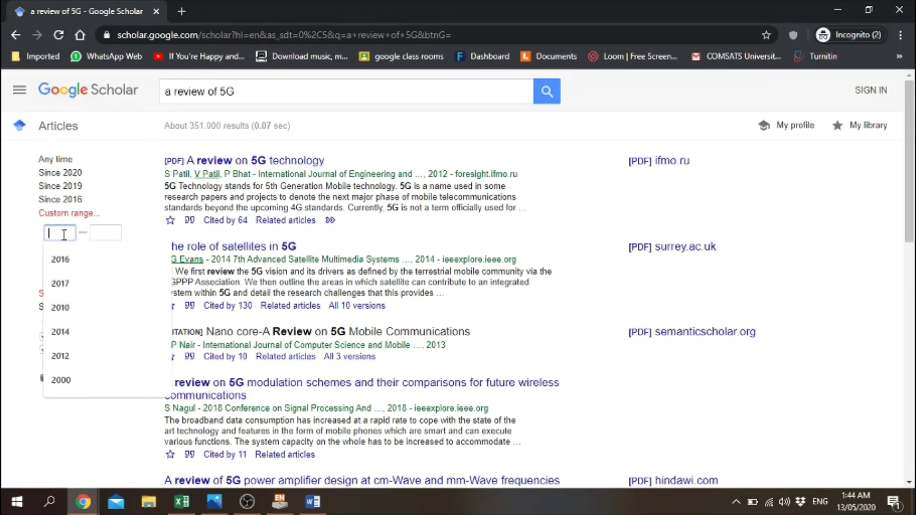
{"action": "type", "text": "2018"}
{"action": "key", "text": "Return"}
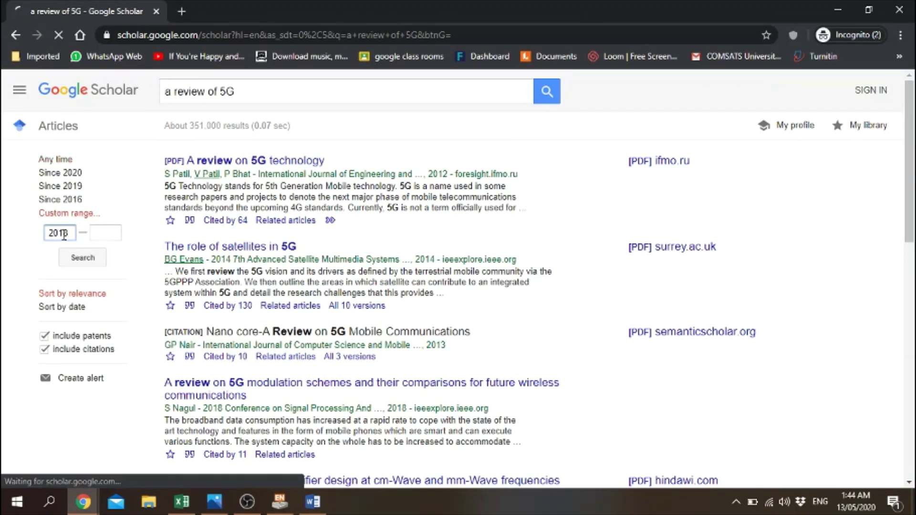
Look through the filtered 5G articles and examine the row of links beneath the first result.
{"action": "scroll", "coordinate": [375, 236], "scroll_direction": "down", "scroll_amount": 4}
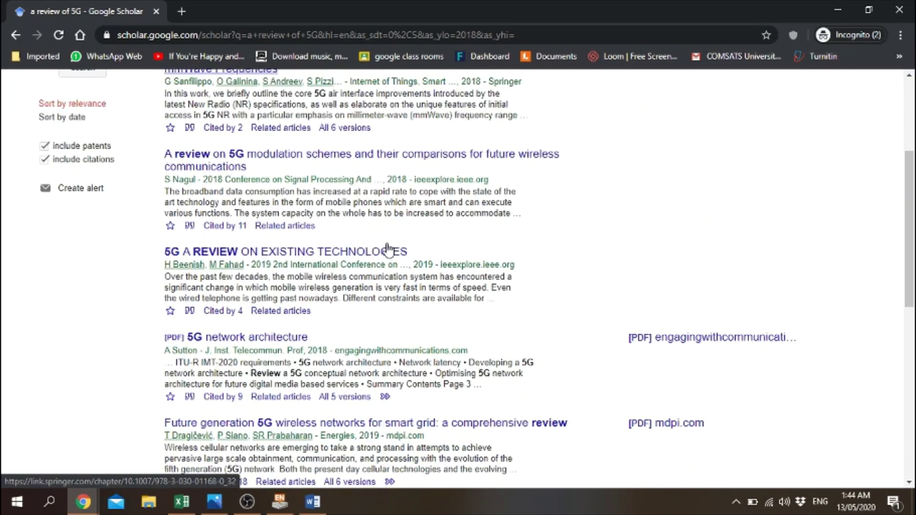
{"action": "scroll", "coordinate": [384, 250], "scroll_direction": "down", "scroll_amount": 1}
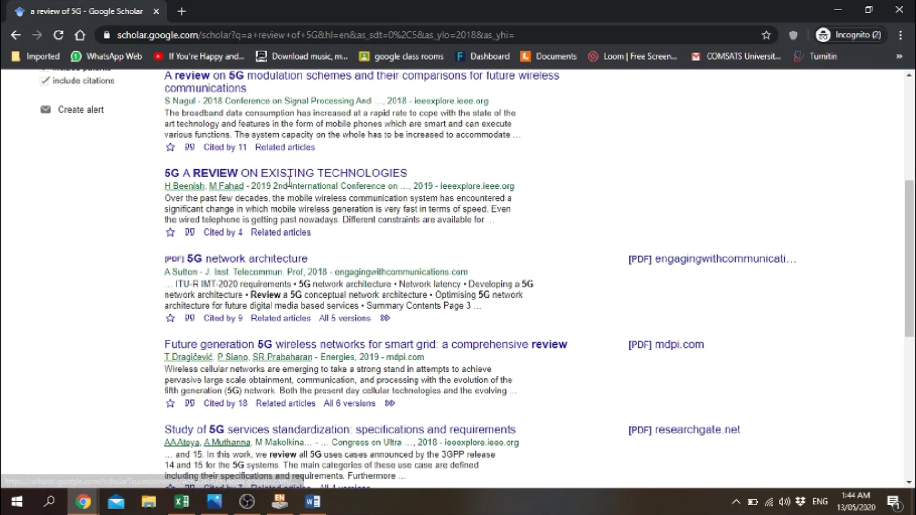
{"action": "scroll", "coordinate": [296, 191], "scroll_direction": "down", "scroll_amount": 2}
{"action": "scroll", "coordinate": [264, 269], "scroll_direction": "down", "scroll_amount": 1}
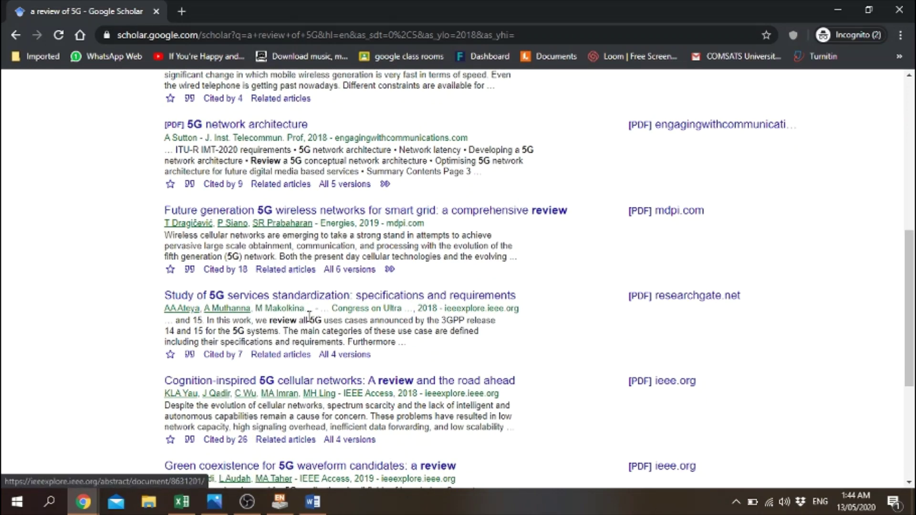
{"action": "scroll", "coordinate": [279, 307], "scroll_direction": "down", "scroll_amount": 1}
{"action": "scroll", "coordinate": [280, 308], "scroll_direction": "down", "scroll_amount": 3}
{"action": "scroll", "coordinate": [279, 308], "scroll_direction": "up", "scroll_amount": 10}
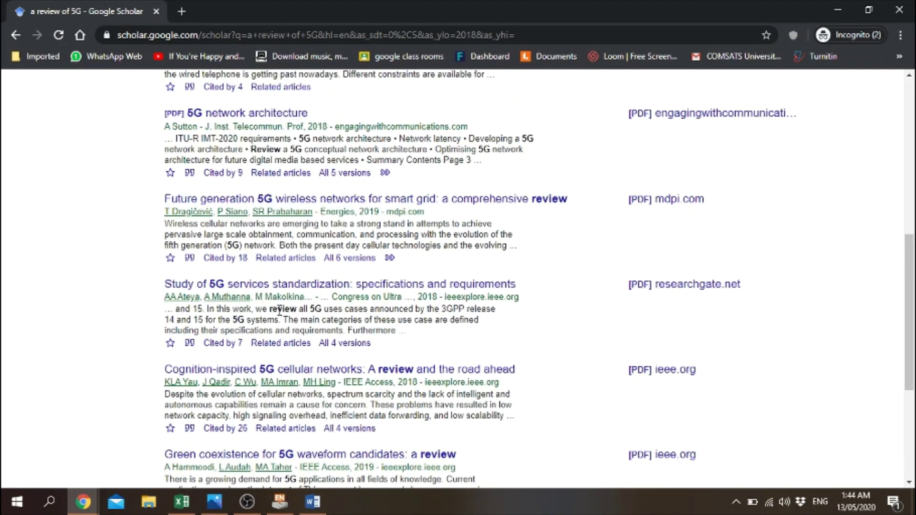
{"action": "scroll", "coordinate": [280, 310], "scroll_direction": "up", "scroll_amount": 2}
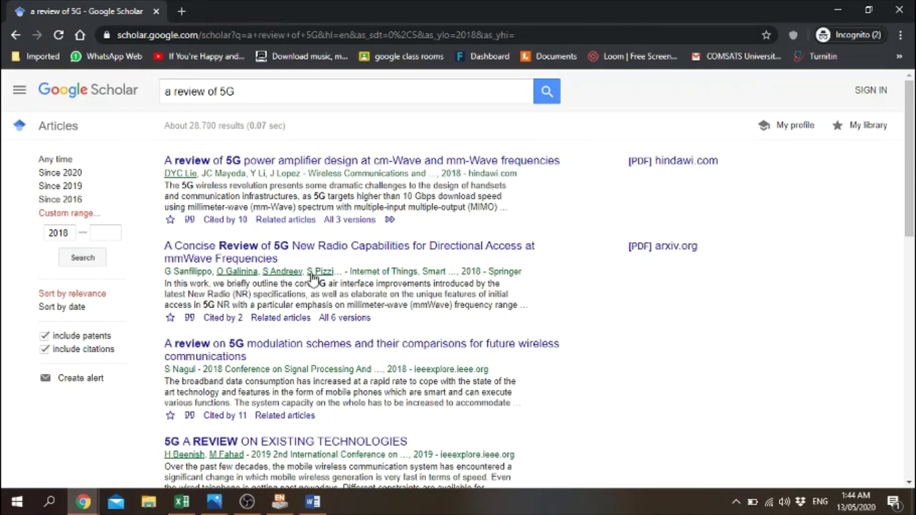
{"action": "left_click_drag", "start_coordinate": [518, 229], "coordinate": [164, 225]}
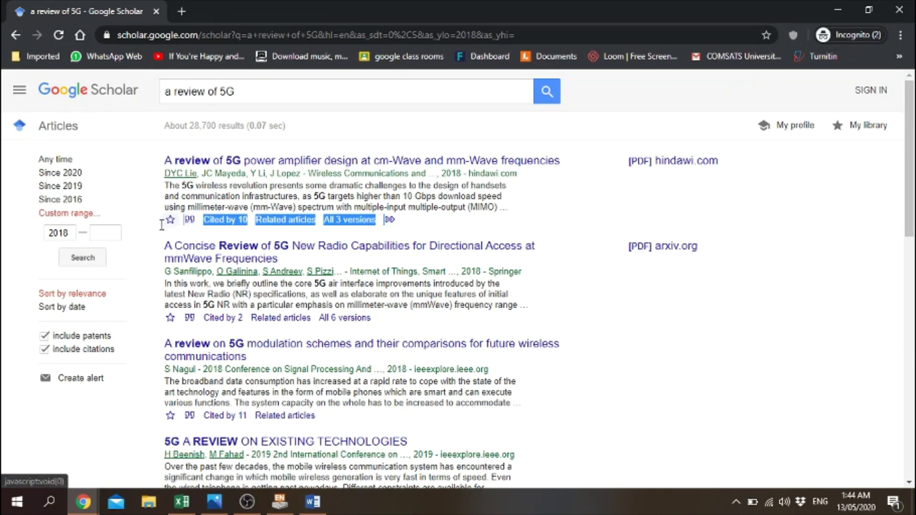
{"action": "left_click", "coordinate": [354, 236]}
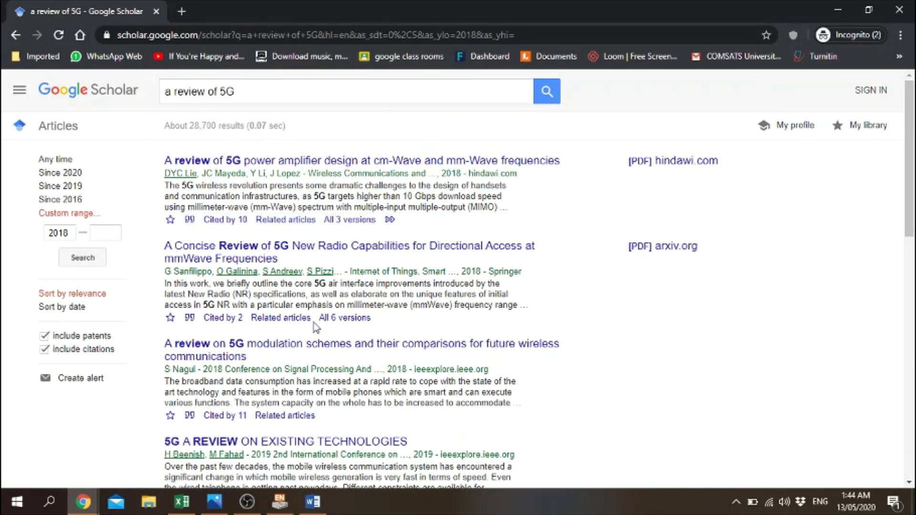
In the Google Scholar settings, set the bibliography manager to show links to import citations into EndNote and save.
{"action": "left_click", "coordinate": [19, 92]}
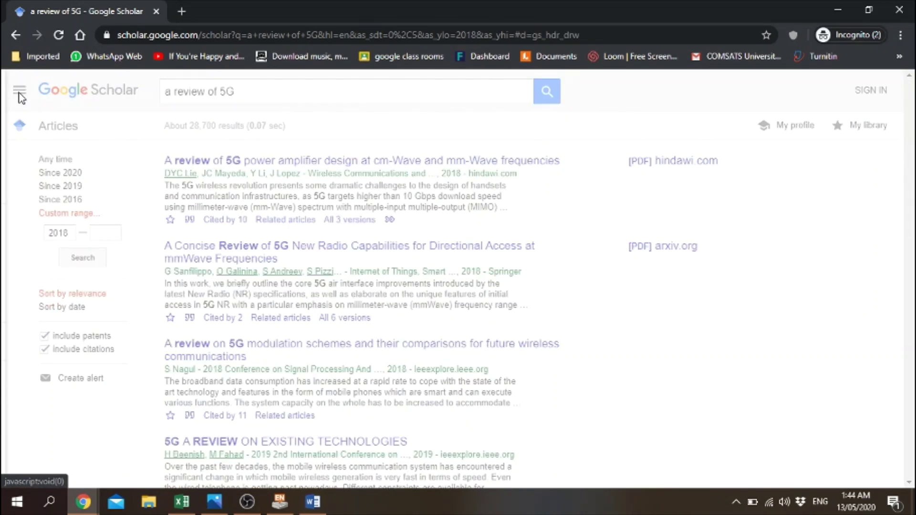
{"action": "left_click", "coordinate": [41, 389]}
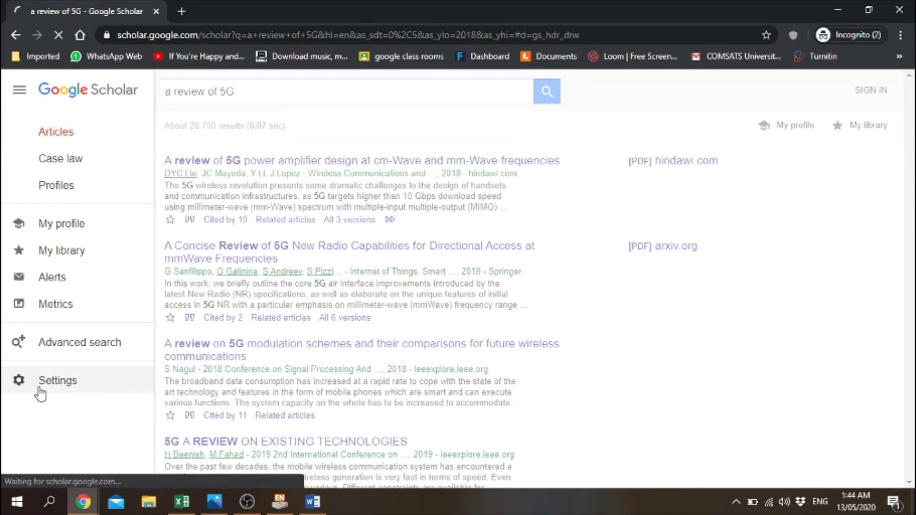
{"action": "scroll", "coordinate": [375, 340], "scroll_direction": "down", "scroll_amount": 3}
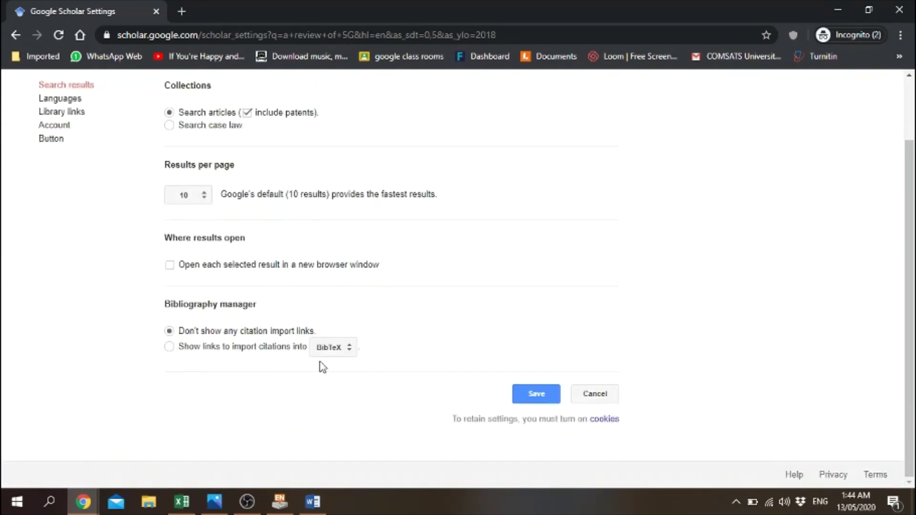
{"action": "left_click_drag", "start_coordinate": [277, 313], "coordinate": [162, 316]}
{"action": "left_click", "coordinate": [353, 352]}
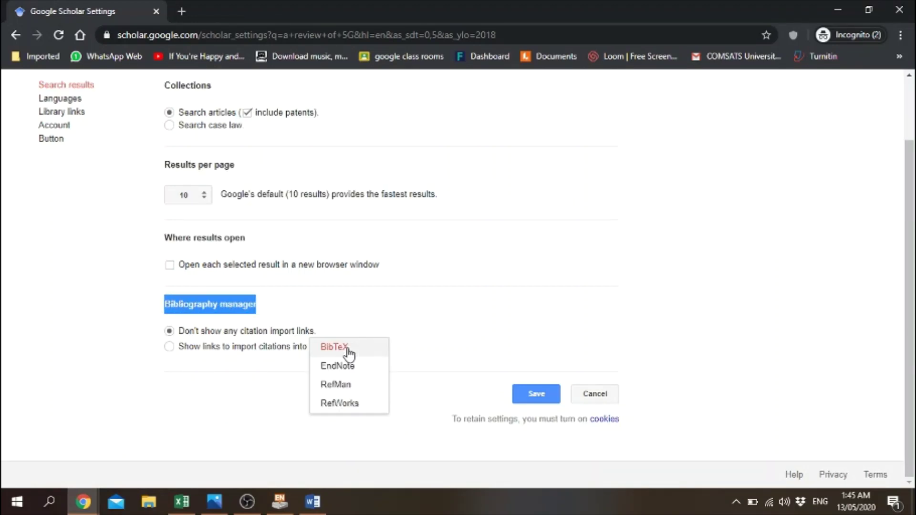
{"action": "left_click", "coordinate": [338, 367]}
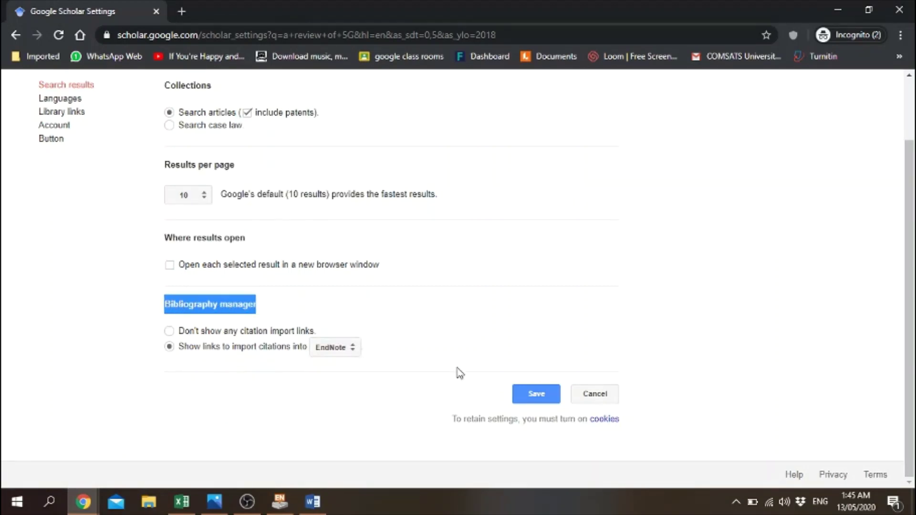
{"action": "left_click", "coordinate": [529, 405]}
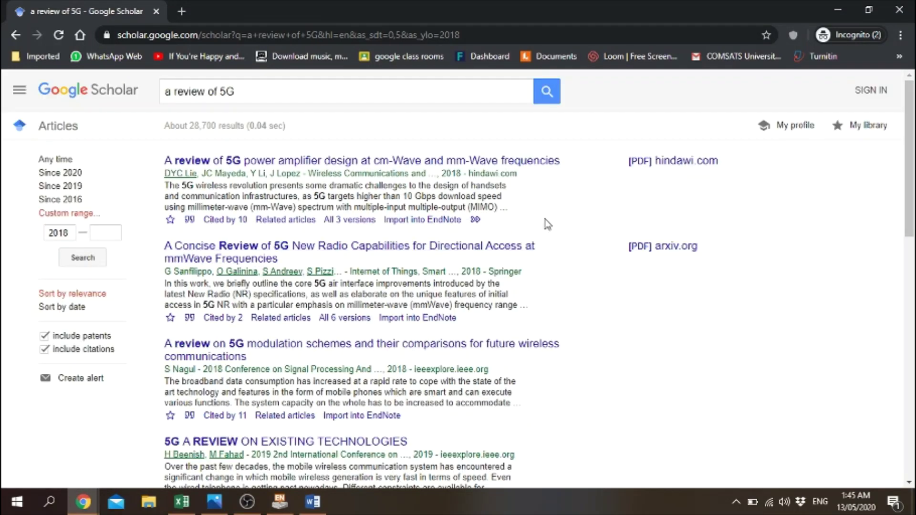
Import the citation for "A Concise Review of 5G New Radio Capabilities for Directional Access at mmWave Frequencies" into EndNote by opening its downloaded .enw file.
{"action": "left_click_drag", "start_coordinate": [544, 221], "coordinate": [385, 227]}
{"action": "left_click", "coordinate": [591, 317]}
{"action": "scroll", "coordinate": [535, 341], "scroll_direction": "down", "scroll_amount": 1}
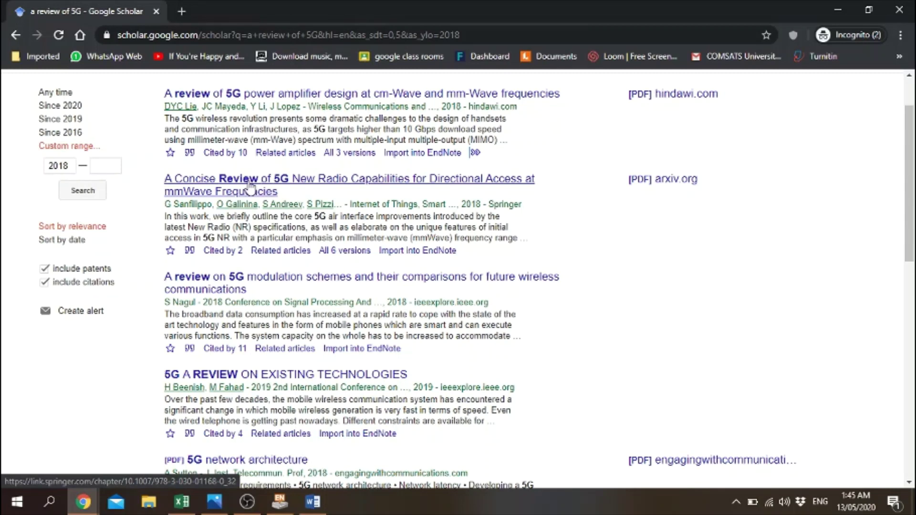
{"action": "left_click", "coordinate": [412, 253]}
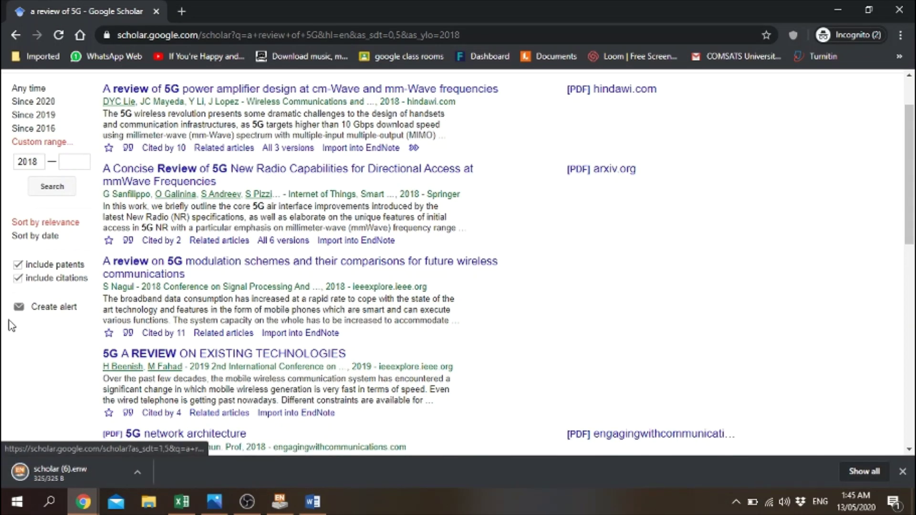
{"action": "left_click", "coordinate": [49, 471]}
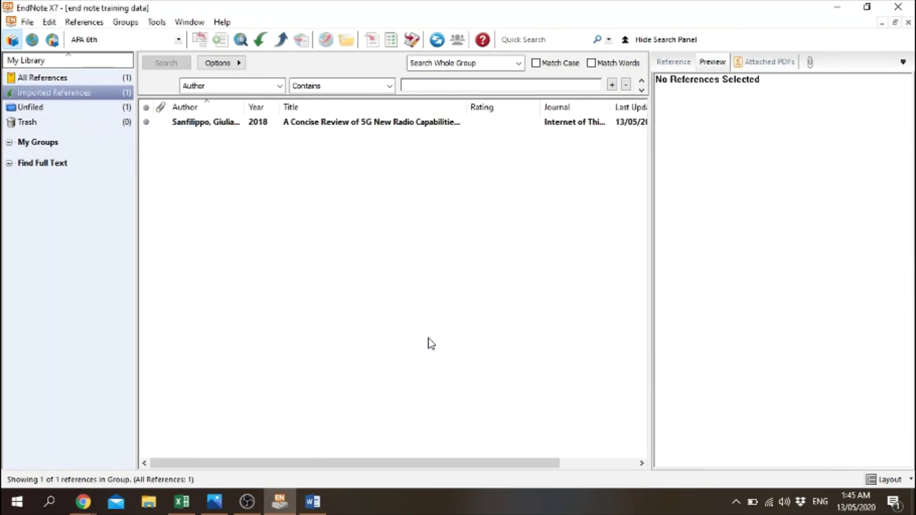
Select the imported 5G New Radio reference and examine its formatted APA 6th citation in the preview.
{"action": "left_click", "coordinate": [317, 127]}
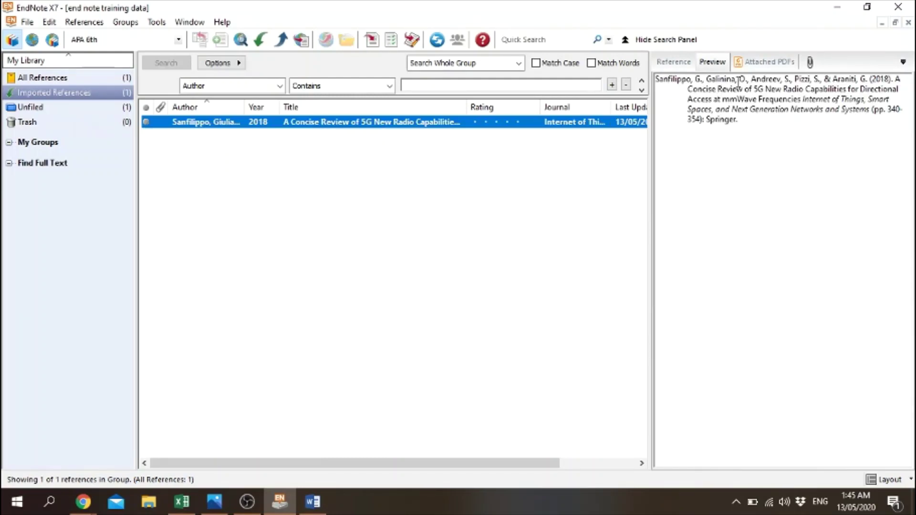
{"action": "left_click_drag", "start_coordinate": [756, 133], "coordinate": [656, 78]}
{"action": "left_click", "coordinate": [703, 135]}
{"action": "left_click_drag", "start_coordinate": [740, 120], "coordinate": [656, 84]}
{"action": "left_click", "coordinate": [507, 208]}
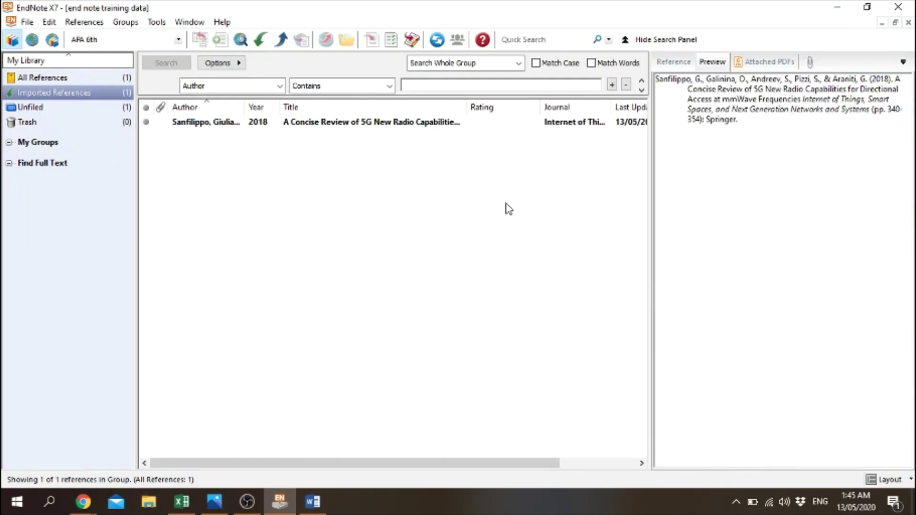
Preview the reference in the IEEE output style and restore the style to APA 6th.
{"action": "left_click", "coordinate": [177, 40]}
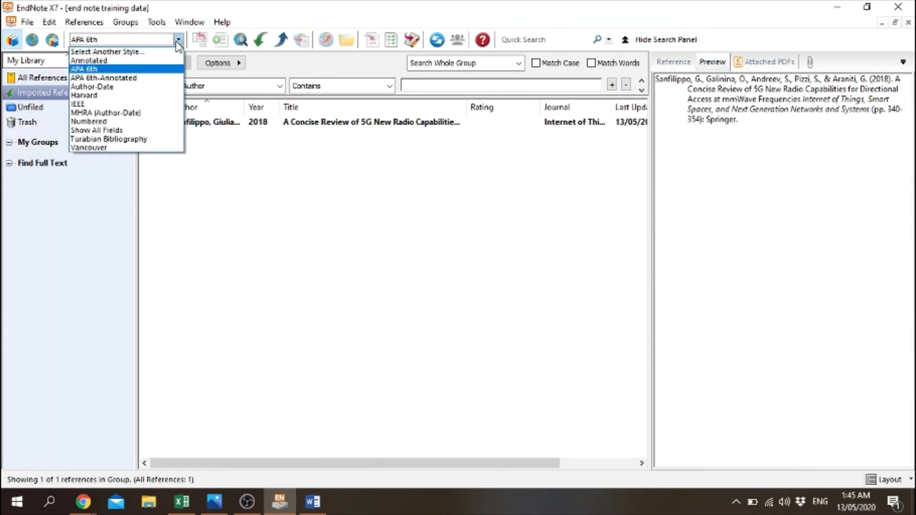
{"action": "left_click", "coordinate": [117, 103]}
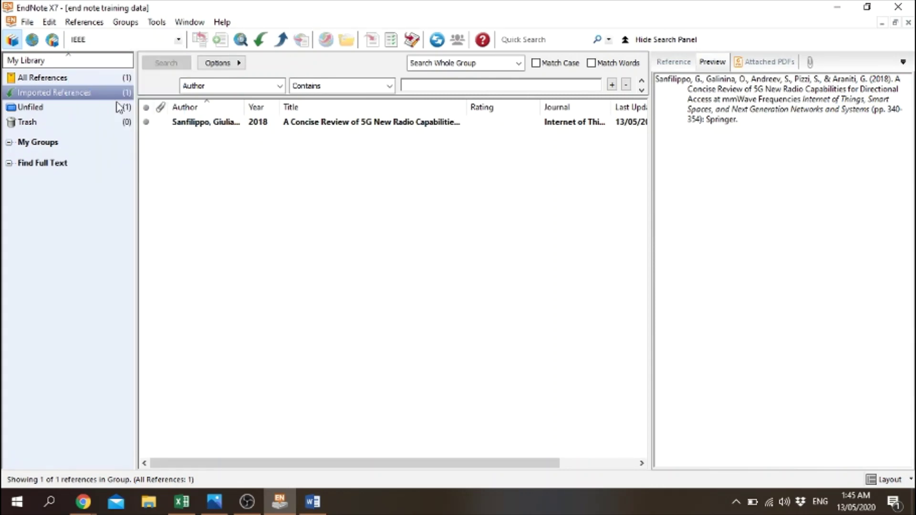
{"action": "left_click", "coordinate": [178, 40]}
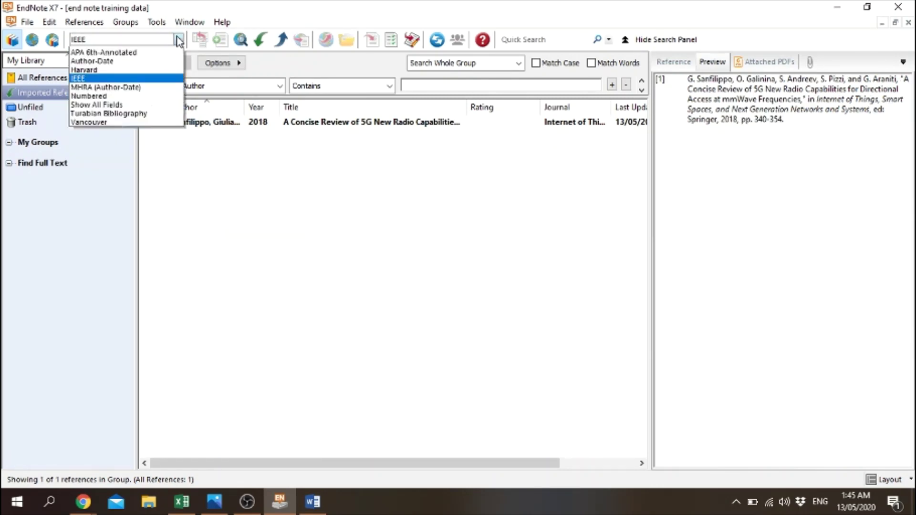
{"action": "left_click", "coordinate": [160, 107]}
{"action": "left_click", "coordinate": [178, 40]}
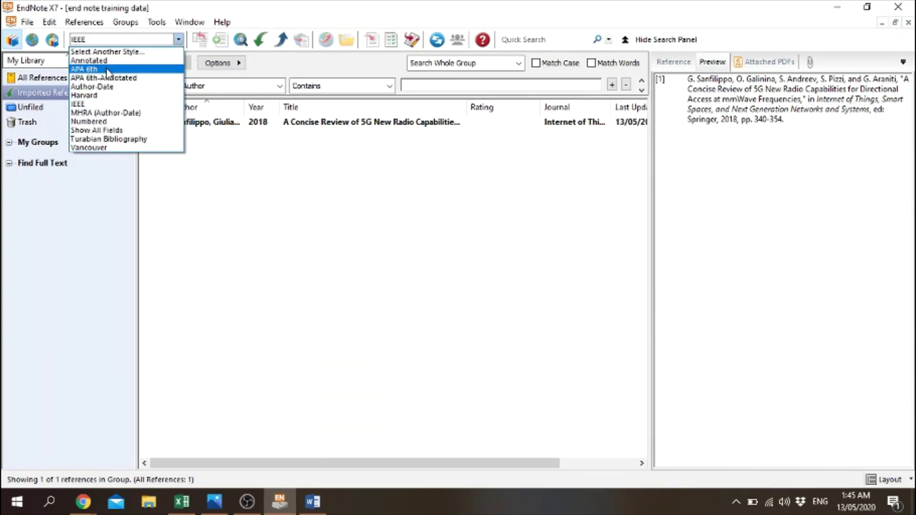
{"action": "left_click", "coordinate": [108, 71]}
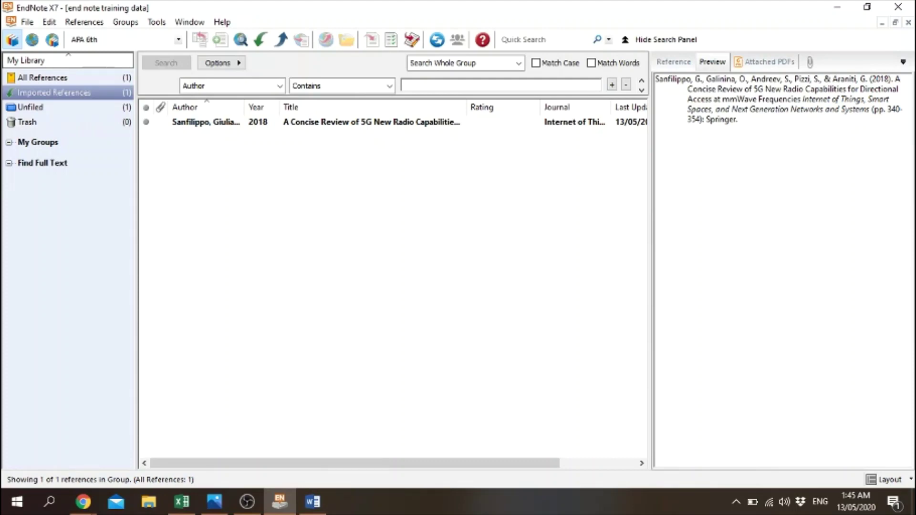
Switch to Word, end the 5G technology sentence with a full stop, and place the cursor just before it.
{"action": "left_click", "coordinate": [313, 502]}
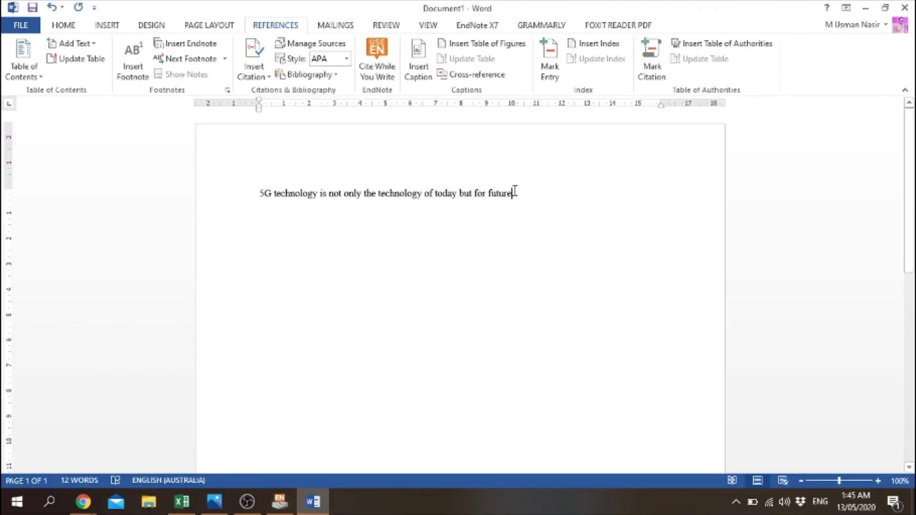
{"action": "type", "text": "."}
{"action": "left_click", "coordinate": [496, 233]}
{"action": "scroll", "coordinate": [420, 257], "scroll_direction": "up", "scroll_amount": 3}
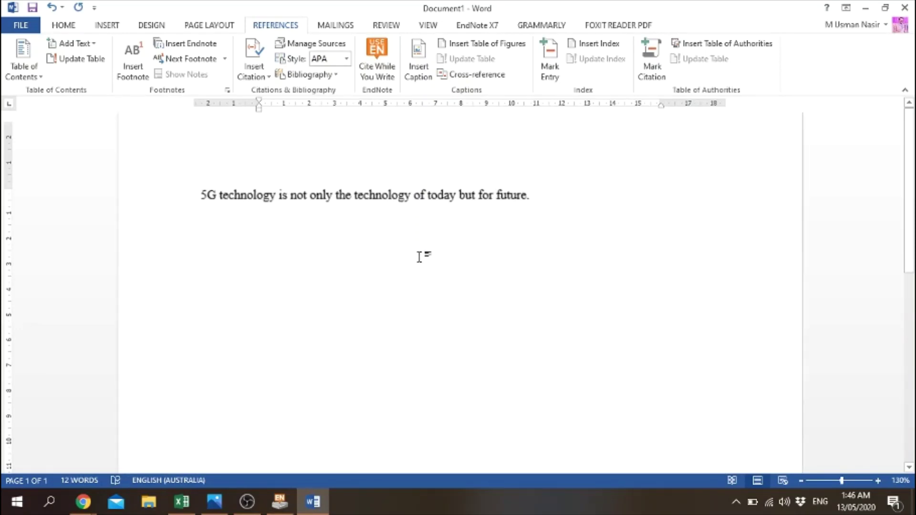
{"action": "left_click", "coordinate": [267, 235]}
{"action": "scroll", "coordinate": [286, 224], "scroll_direction": "up", "scroll_amount": 3}
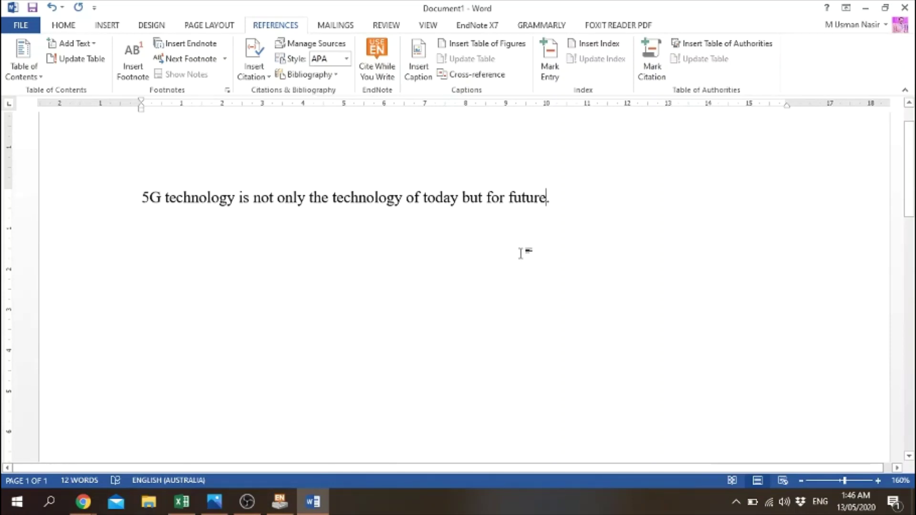
Switch to EndNote and insert the "A Concise Review of 5G New Radio Capabilities" citation at the cursor in the Word document.
{"action": "left_click", "coordinate": [280, 502]}
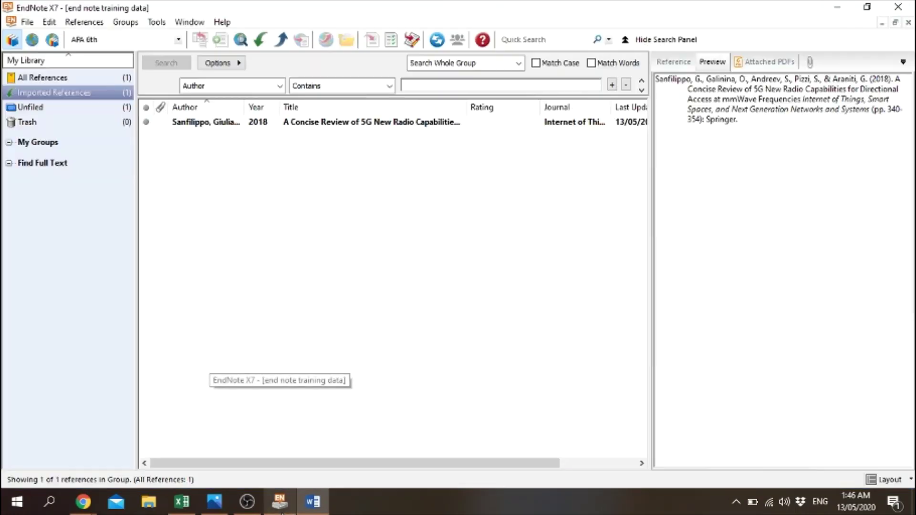
{"action": "left_click", "coordinate": [389, 123]}
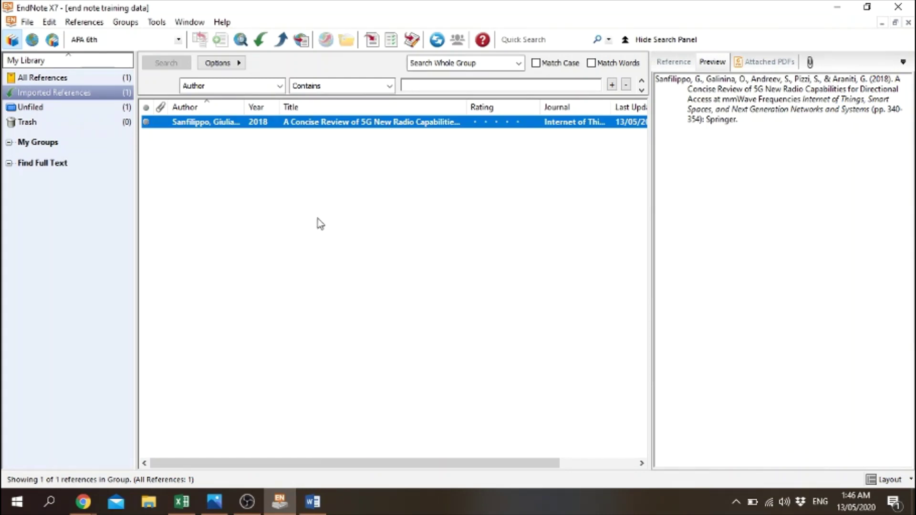
{"action": "left_click", "coordinate": [372, 40]}
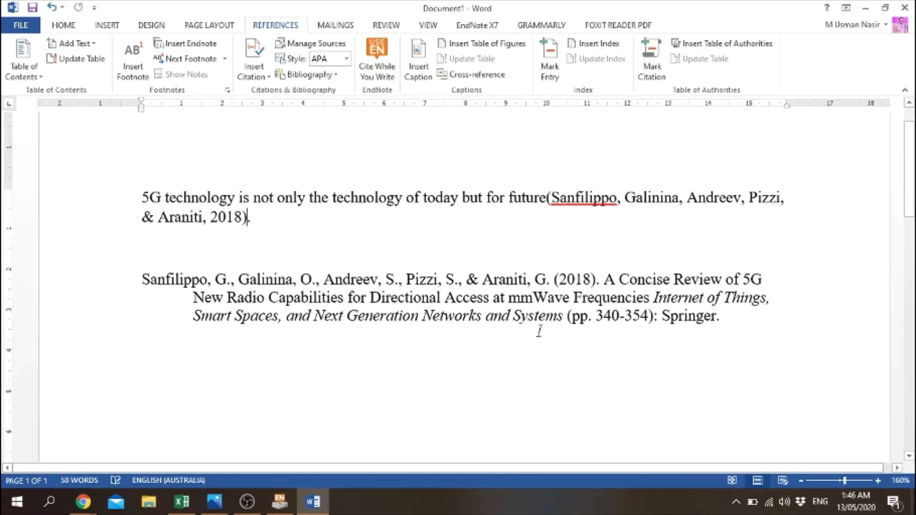
{"action": "scroll", "coordinate": [539, 331], "scroll_direction": "down", "scroll_amount": 1}
{"action": "scroll", "coordinate": [350, 179], "scroll_direction": "up", "scroll_amount": 1}
Add the sentence "Moreover the applications of 5G technology has no boundaries." after the citation, correcting the spelling of "boundaries".
{"action": "left_click", "coordinate": [634, 206]}
{"action": "left_click", "coordinate": [351, 259]}
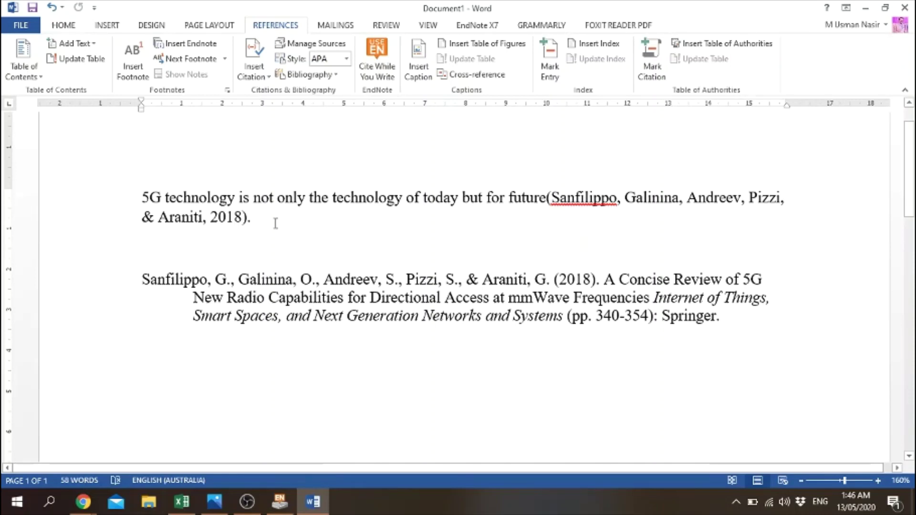
{"action": "type", "text": "moreo"}
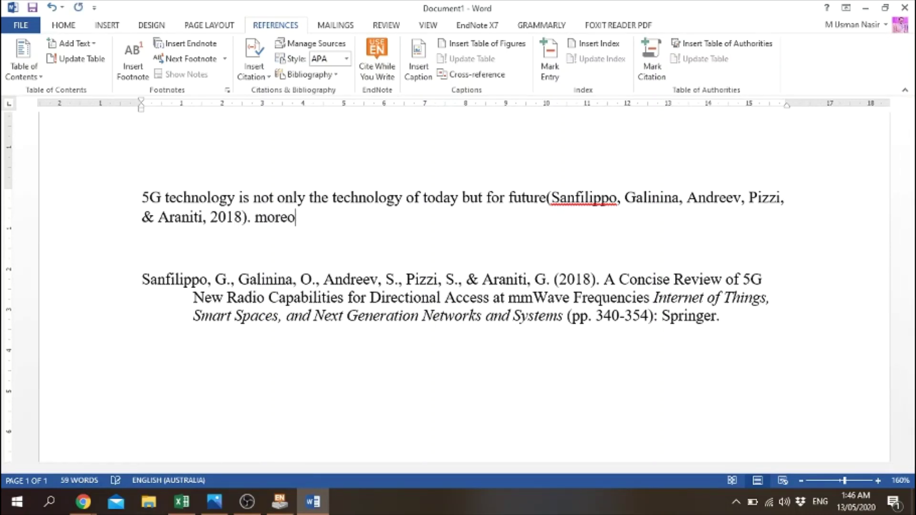
{"action": "type", "text": "ver the applicat"}
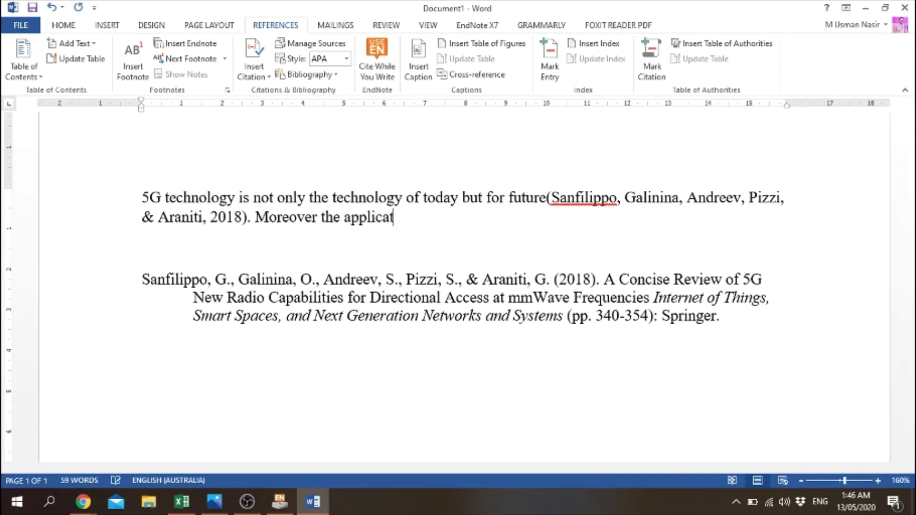
{"action": "type", "text": "ions of 5G"}
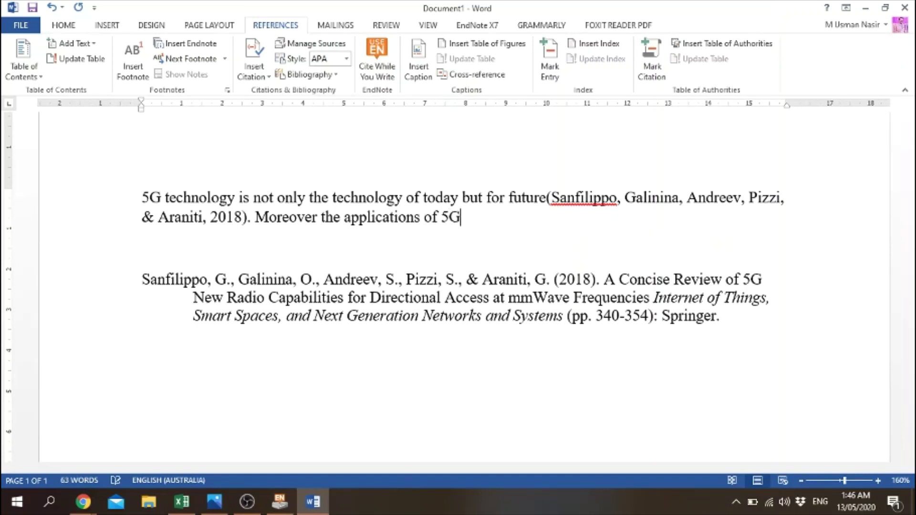
{"action": "type", "text": " technology ha"}
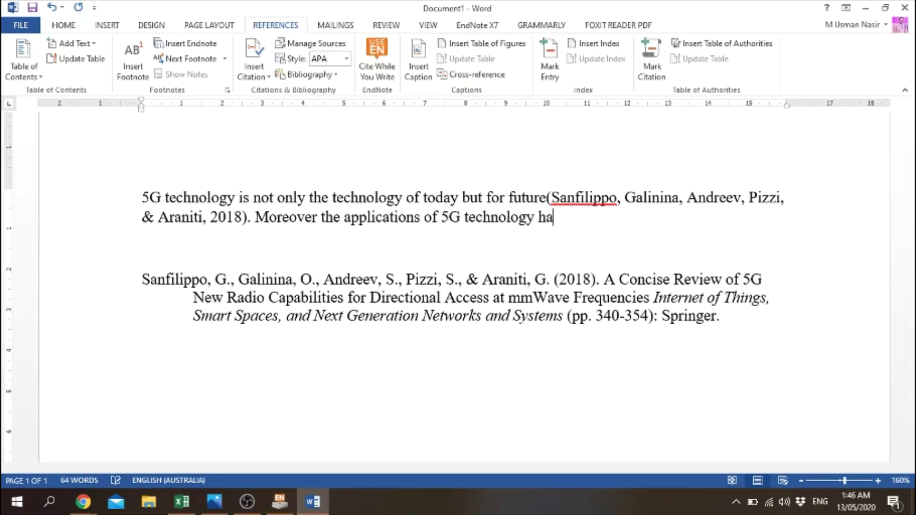
{"action": "type", "text": "s no boundri"}
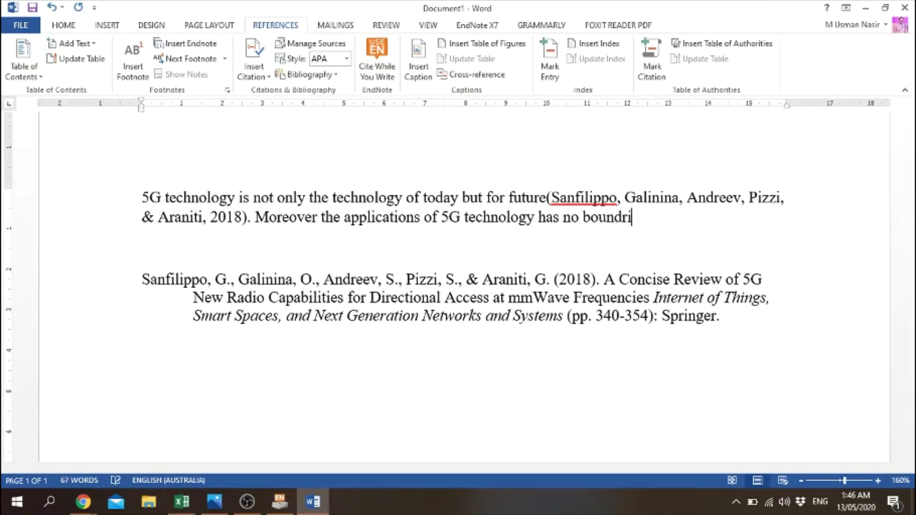
{"action": "type", "text": "es."}
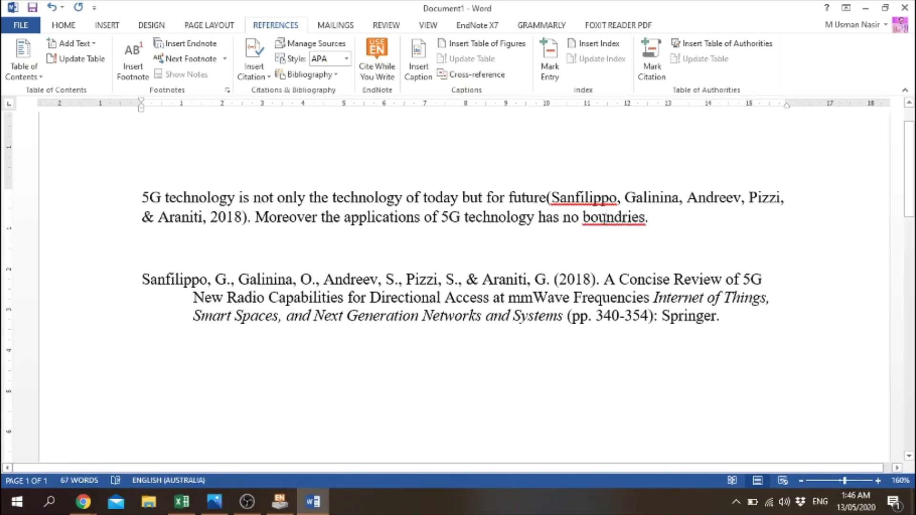
{"action": "right_click", "coordinate": [644, 222]}
{"action": "left_click", "coordinate": [675, 235]}
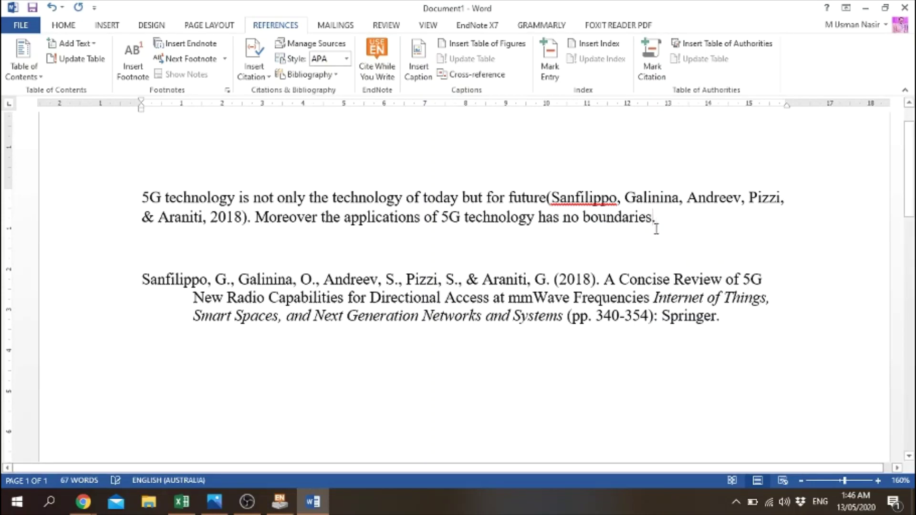
Switch to the Google Scholar results in Chrome and import the "5G network architecture" citation into EndNote by opening its downloaded .enw file.
{"action": "left_click", "coordinate": [280, 501]}
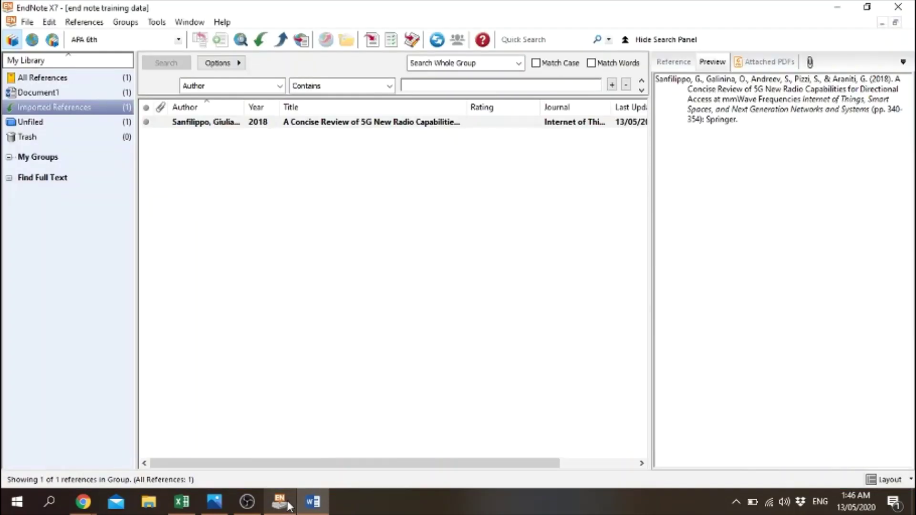
{"action": "left_click", "coordinate": [362, 178]}
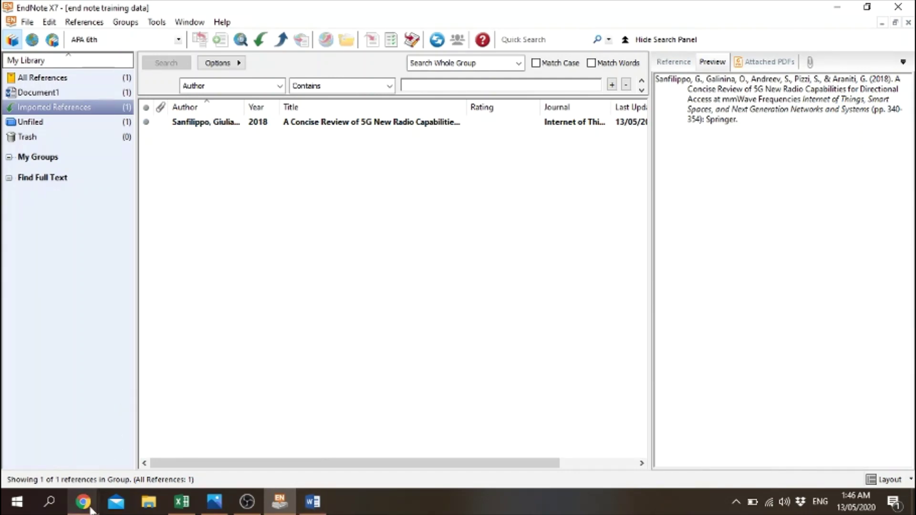
{"action": "mouse_move", "coordinate": [83, 501]}
{"action": "left_click", "coordinate": [405, 470]}
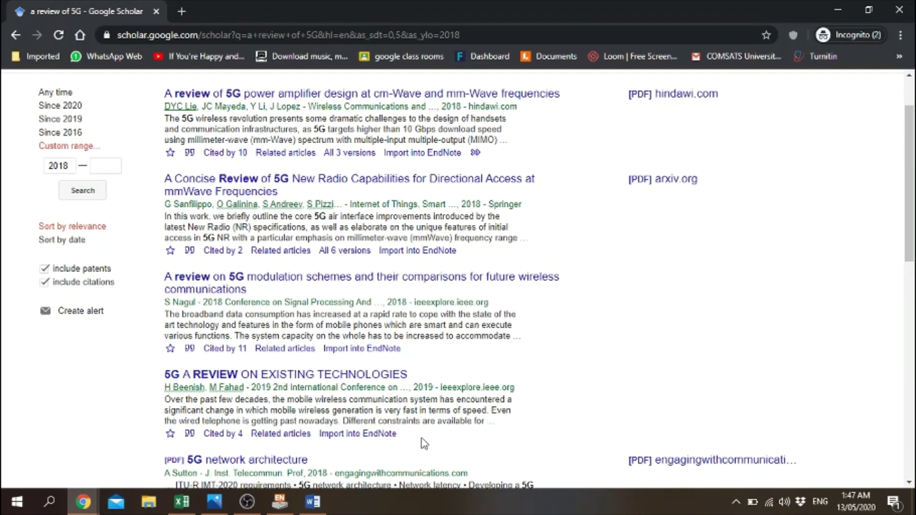
{"action": "scroll", "coordinate": [561, 272], "scroll_direction": "down", "scroll_amount": 4}
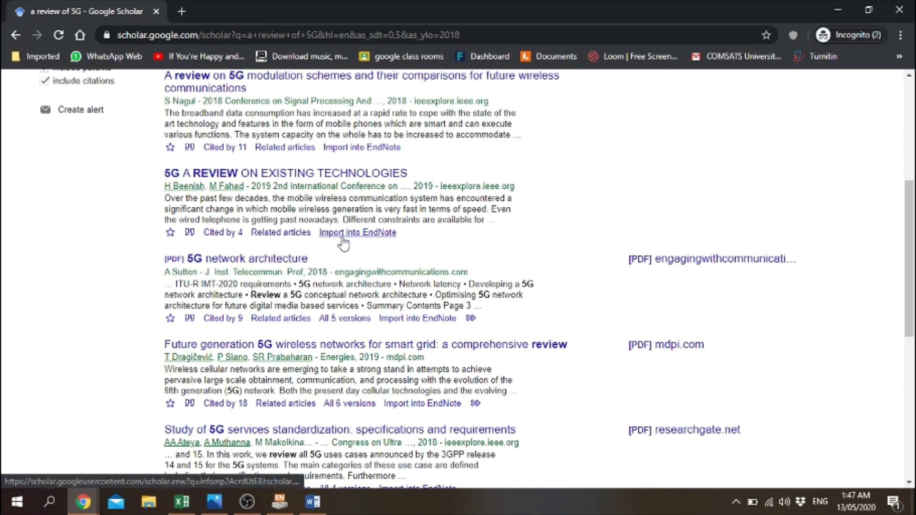
{"action": "scroll", "coordinate": [400, 241], "scroll_direction": "down", "scroll_amount": 3}
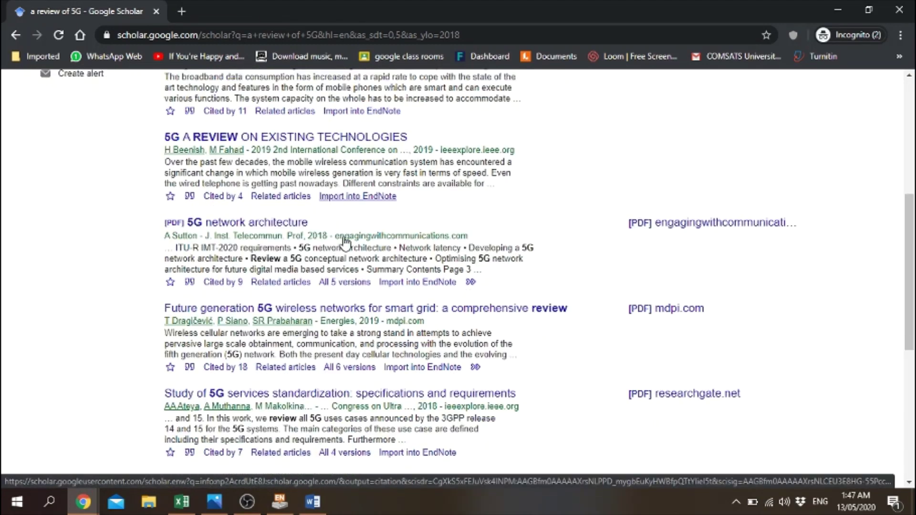
{"action": "scroll", "coordinate": [419, 194], "scroll_direction": "down", "scroll_amount": 5}
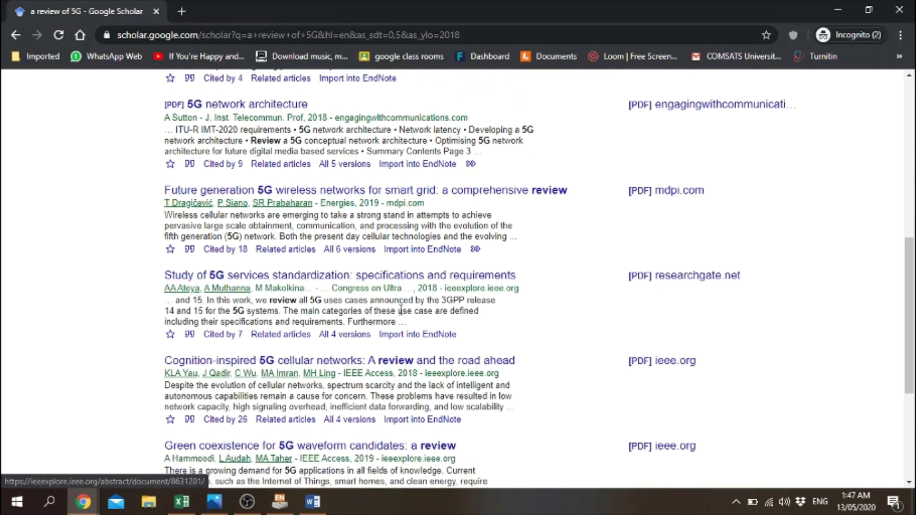
{"action": "scroll", "coordinate": [402, 315], "scroll_direction": "up", "scroll_amount": 4}
{"action": "scroll", "coordinate": [401, 314], "scroll_direction": "up", "scroll_amount": 2}
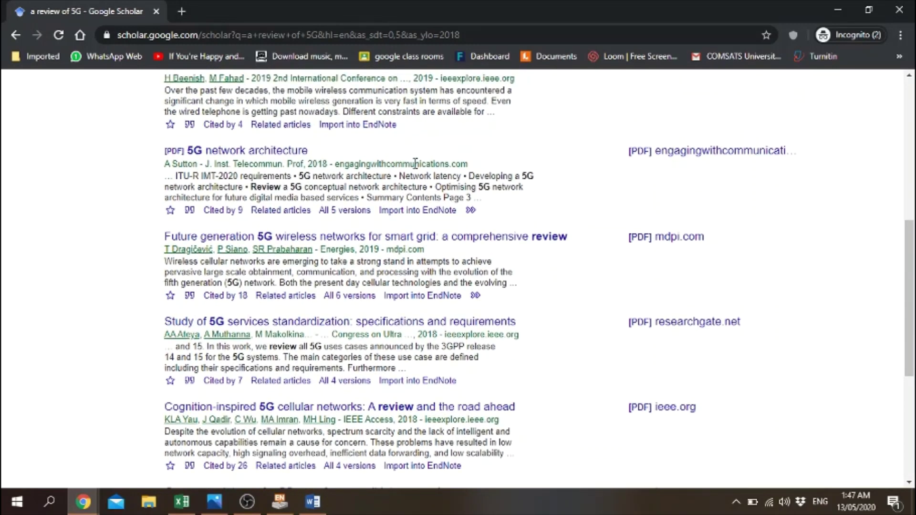
{"action": "left_click", "coordinate": [437, 211]}
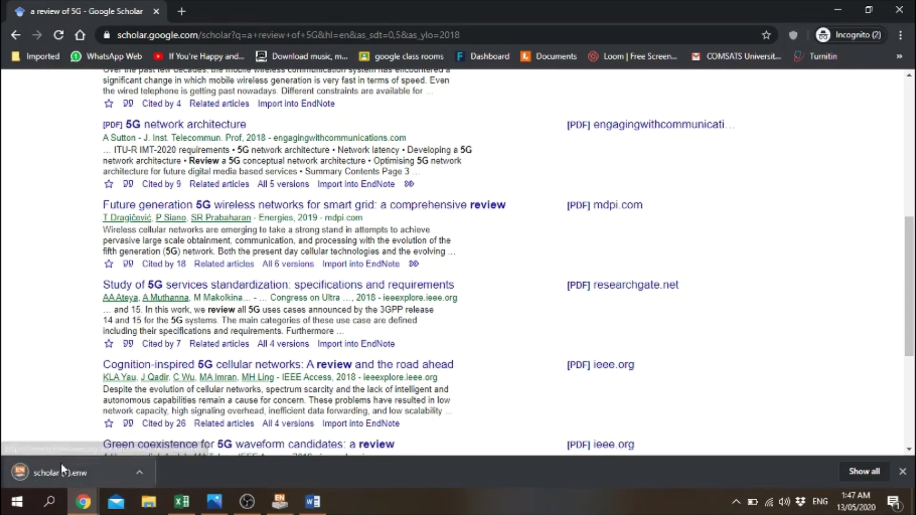
{"action": "left_click", "coordinate": [66, 461]}
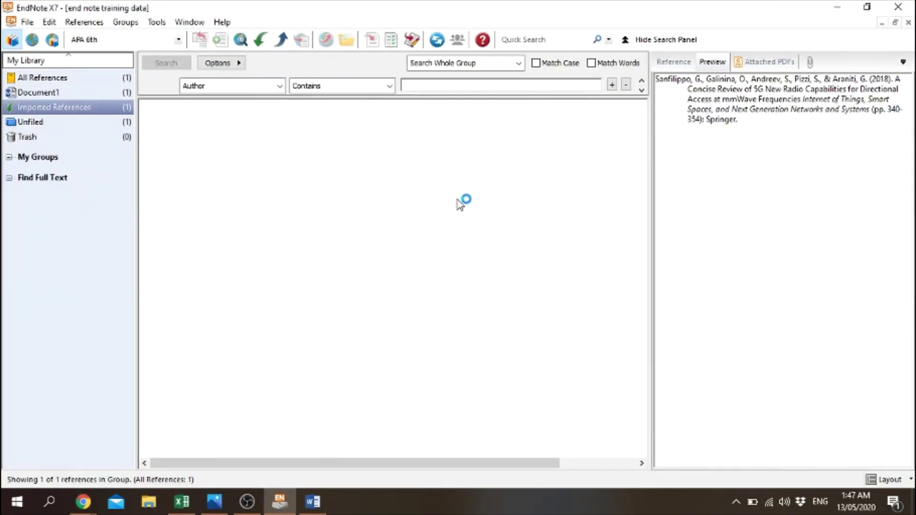
Review the references in the Document1 and All References groups, and show the Imported References group.
{"action": "left_click", "coordinate": [41, 95]}
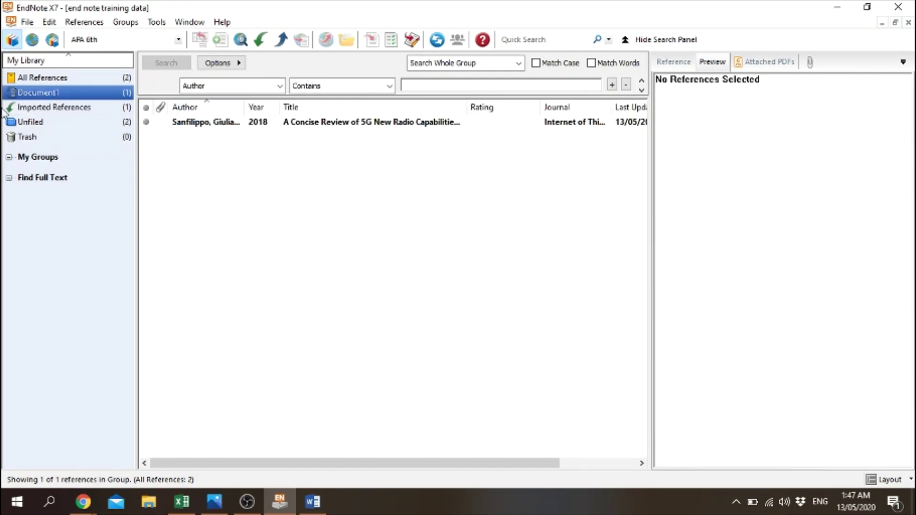
{"action": "left_click", "coordinate": [347, 128]}
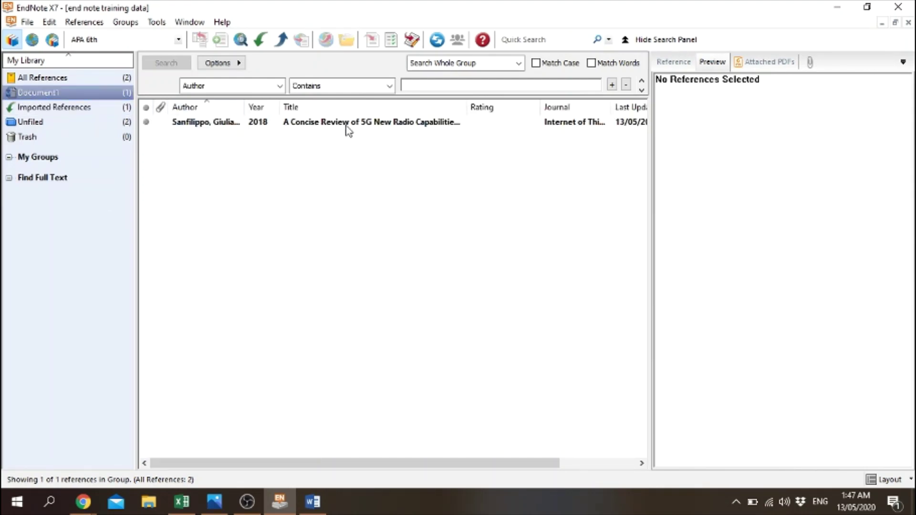
{"action": "left_click", "coordinate": [348, 125]}
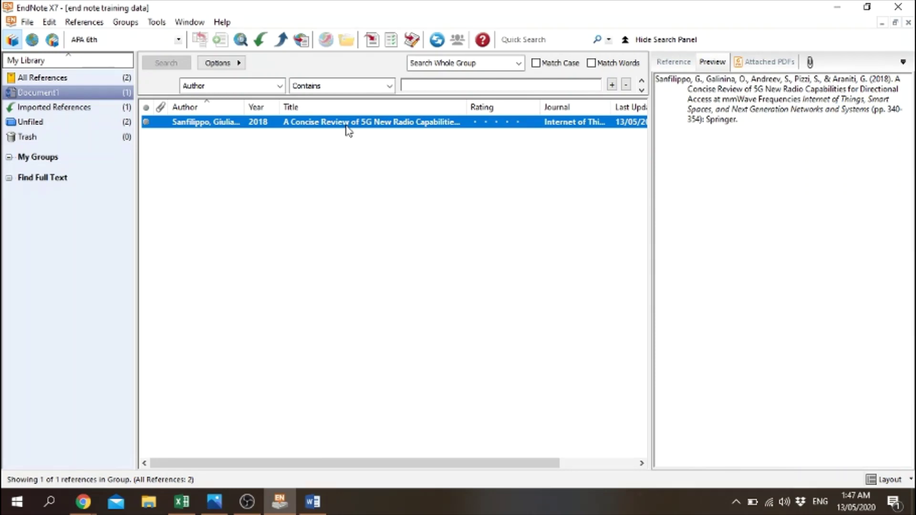
{"action": "left_click", "coordinate": [30, 79]}
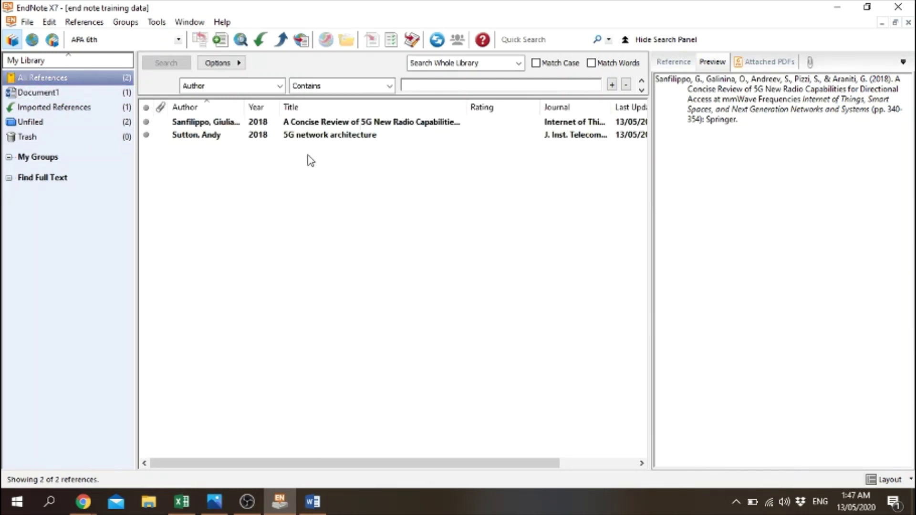
{"action": "left_click", "coordinate": [44, 108]}
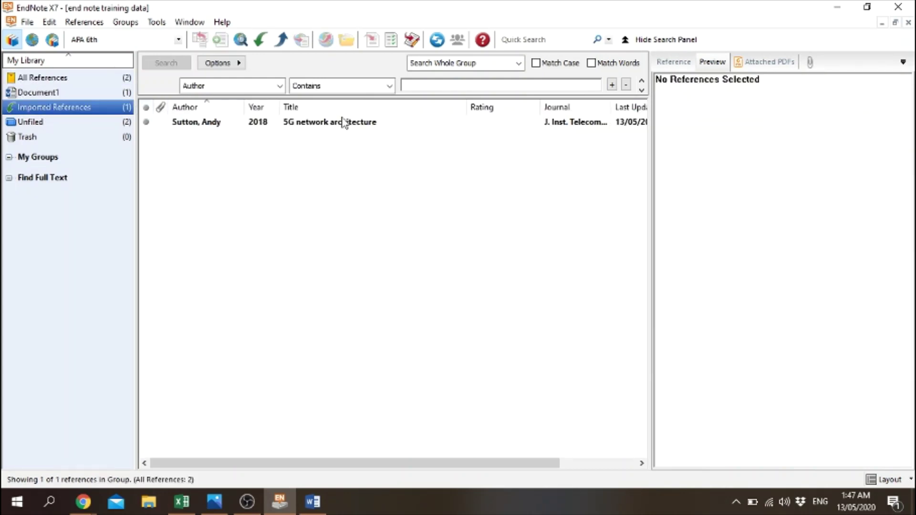
Insert the "5G network architecture" reference from EndNote as a citation after "boundaries" in the Word document, and check the bibliography.
{"action": "left_click", "coordinate": [340, 126]}
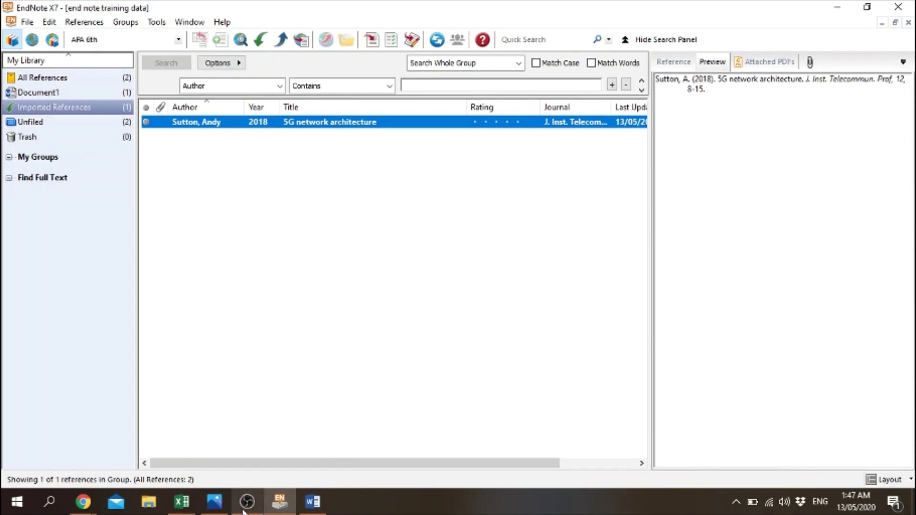
{"action": "left_click", "coordinate": [329, 504]}
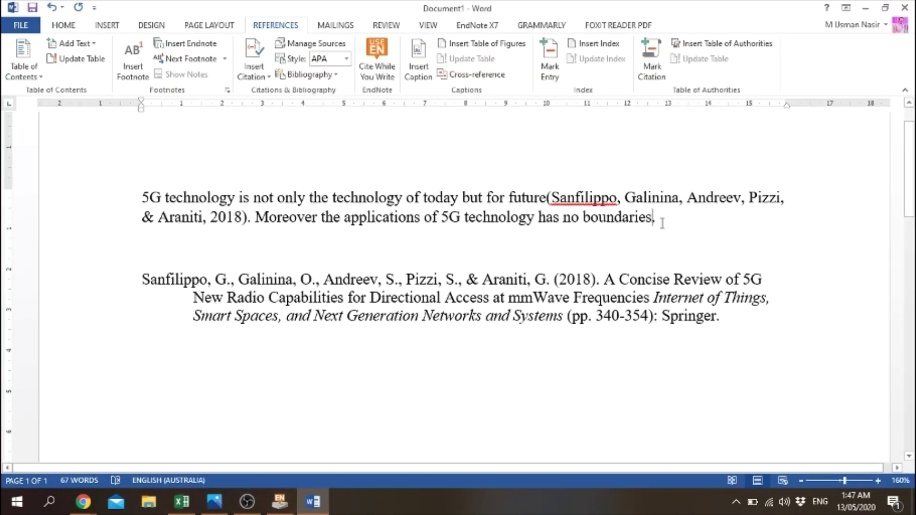
{"action": "left_click", "coordinate": [280, 507]}
{"action": "left_click", "coordinate": [371, 41]}
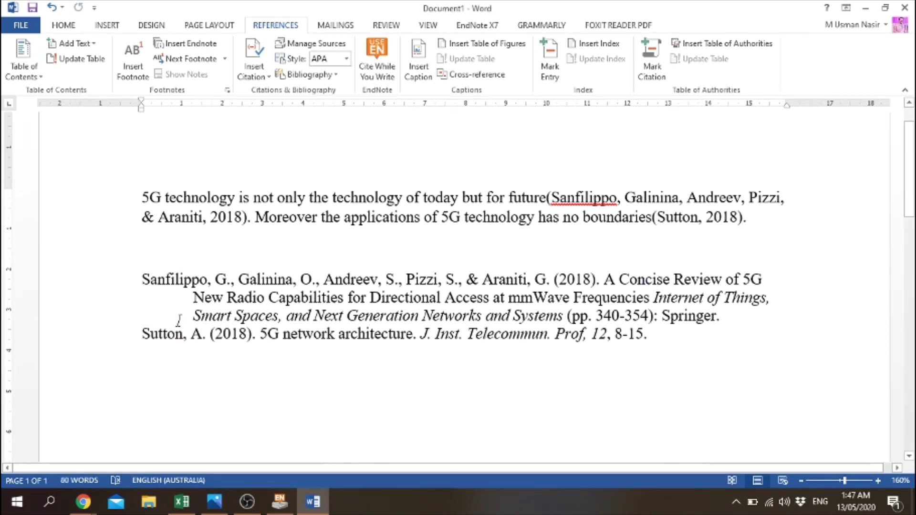
{"action": "left_click_drag", "start_coordinate": [652, 334], "coordinate": [136, 284]}
{"action": "left_click", "coordinate": [515, 377]}
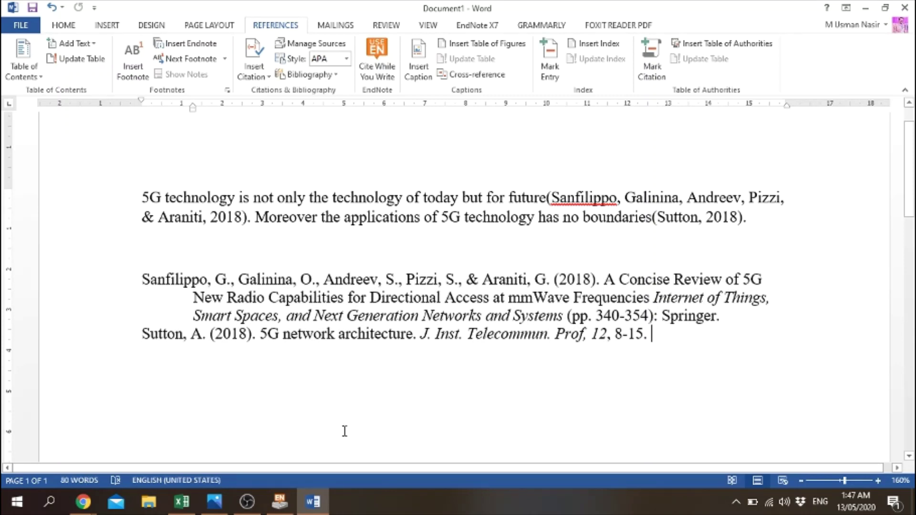
Switch to EndNote and set the library's output style to IEEE, refreshing the reference preview.
{"action": "left_click", "coordinate": [280, 501]}
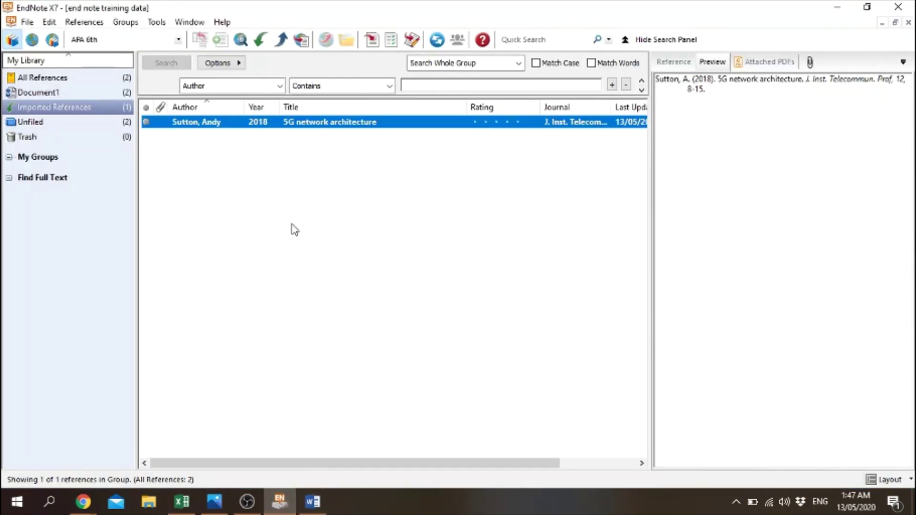
{"action": "left_click", "coordinate": [179, 41]}
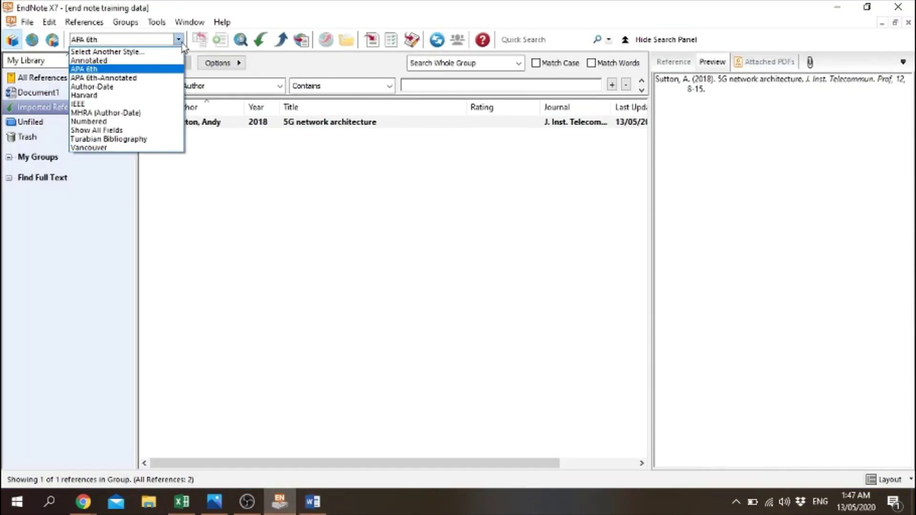
{"action": "left_click", "coordinate": [97, 104]}
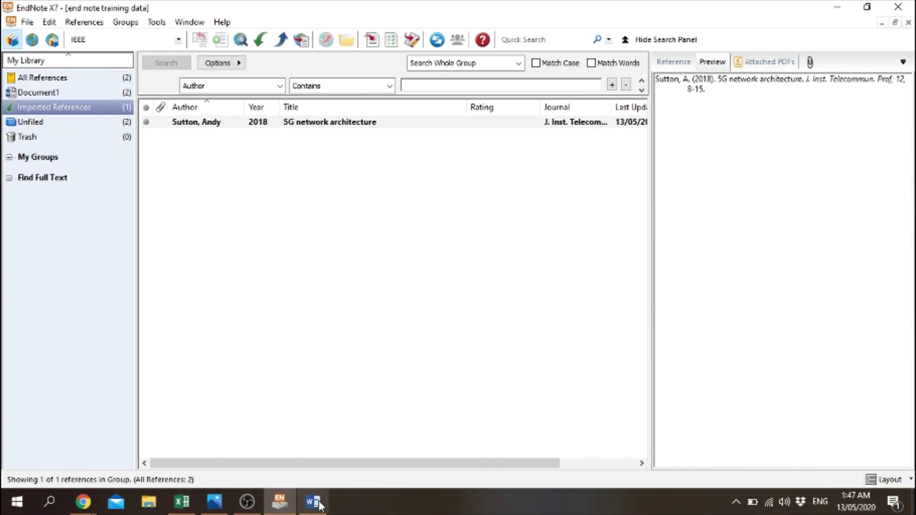
{"action": "left_click", "coordinate": [265, 247]}
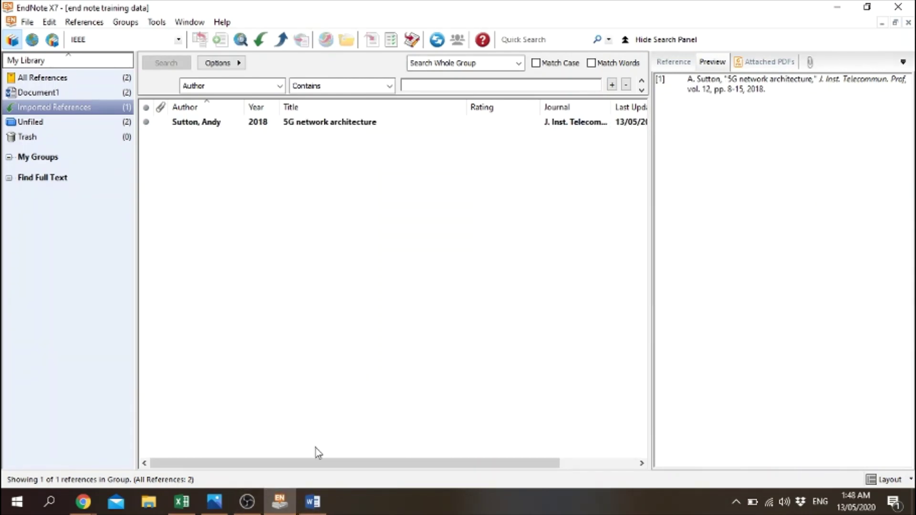
Switch to Word, set the EndNote citation style to IEEE, and check both in-text citations.
{"action": "left_click", "coordinate": [313, 501]}
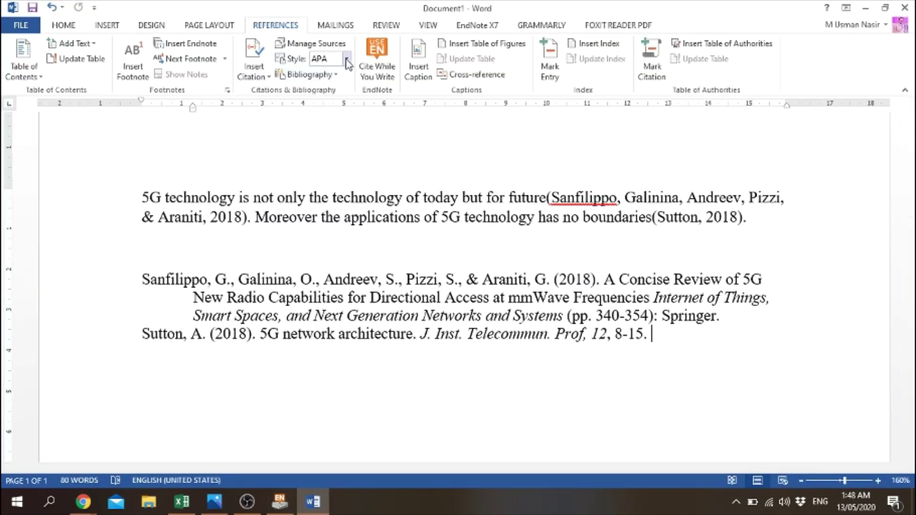
{"action": "left_click", "coordinate": [486, 25]}
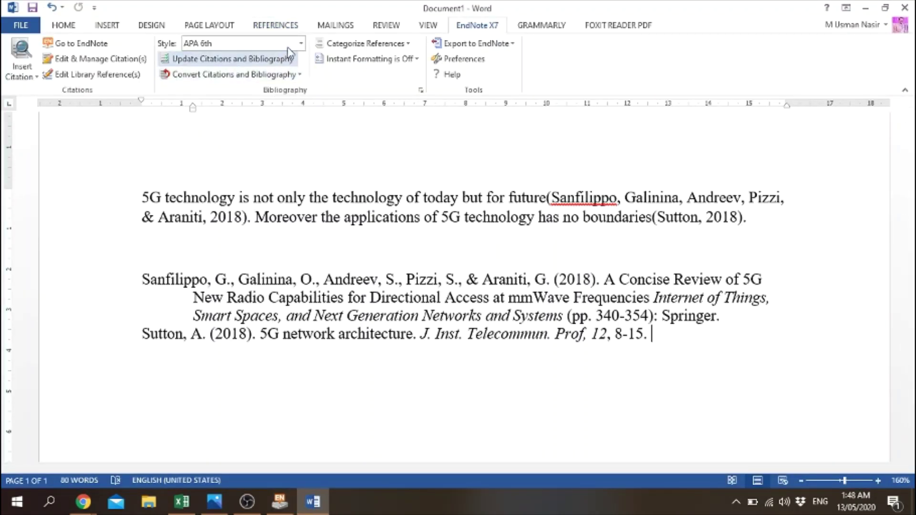
{"action": "left_click", "coordinate": [301, 46]}
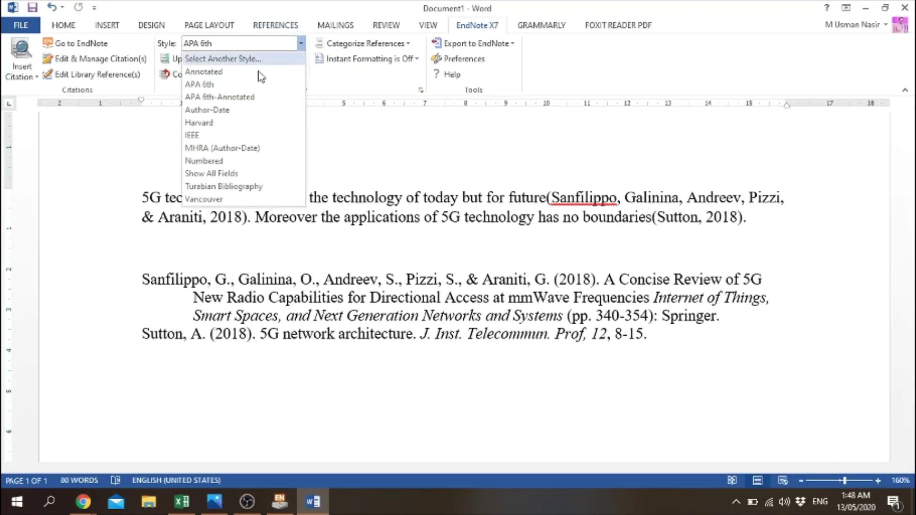
{"action": "left_click", "coordinate": [189, 138]}
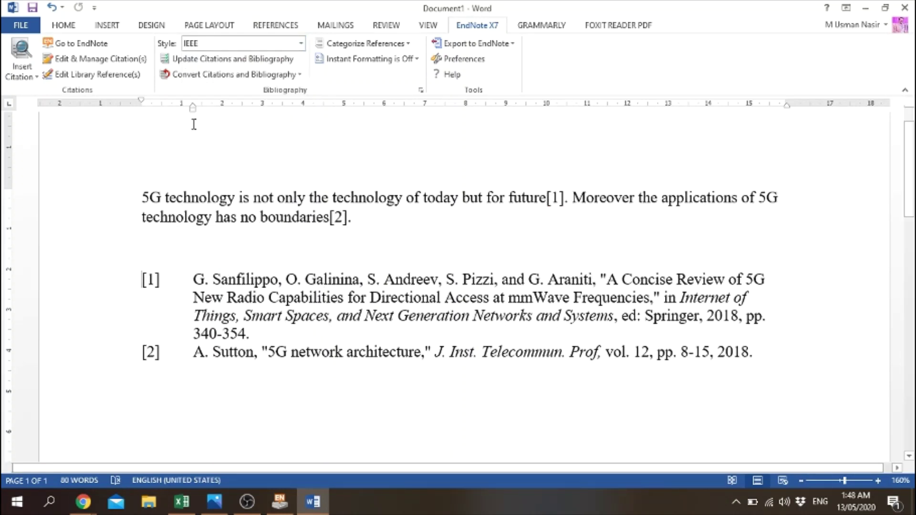
{"action": "double_click", "coordinate": [558, 198]}
{"action": "left_click", "coordinate": [350, 218]}
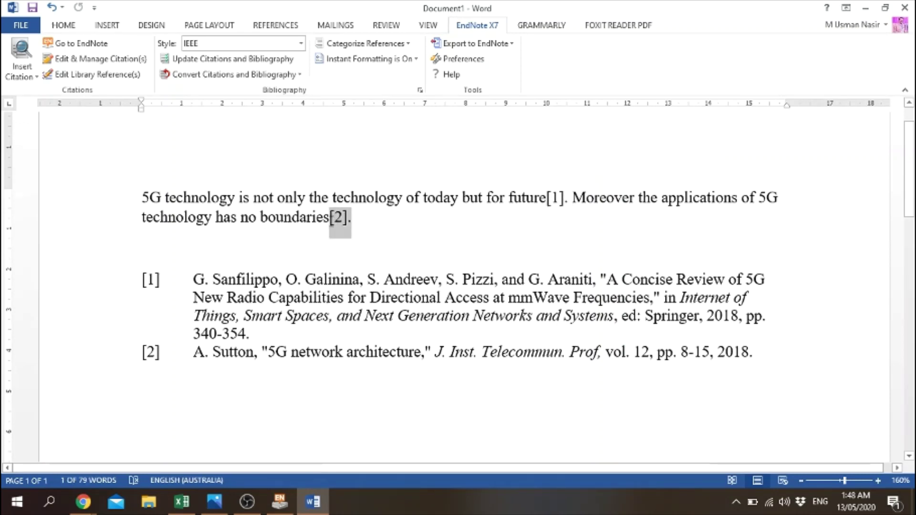
{"action": "key", "text": "End"}
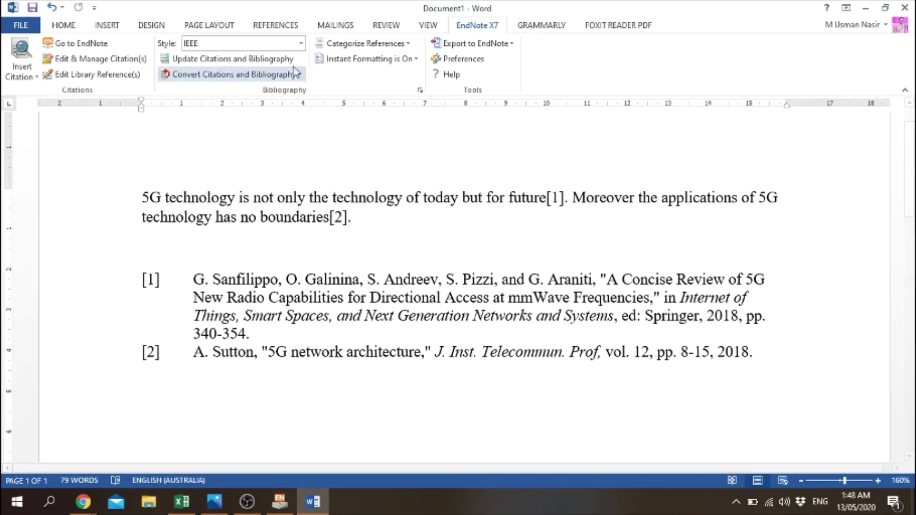
Reformat the document's citations and bibliography in APA 6th and in Harvard style.
{"action": "left_click", "coordinate": [301, 43]}
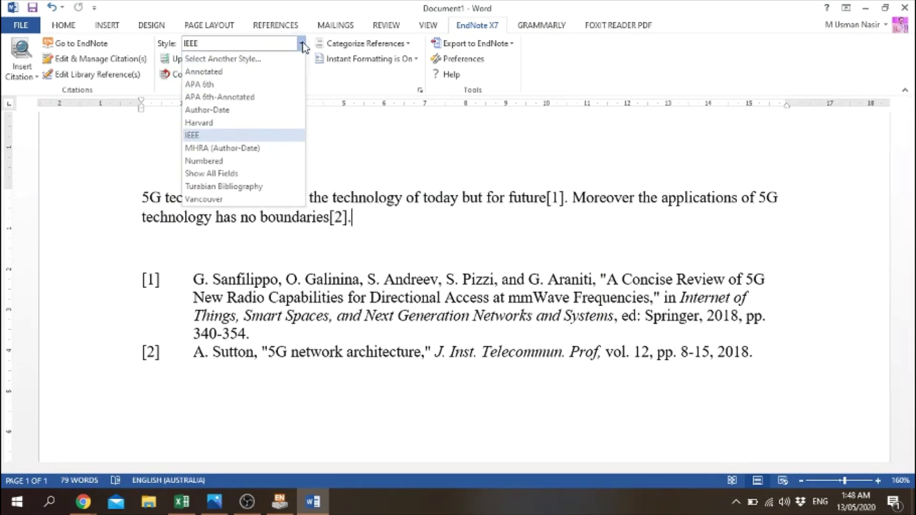
{"action": "left_click", "coordinate": [219, 84]}
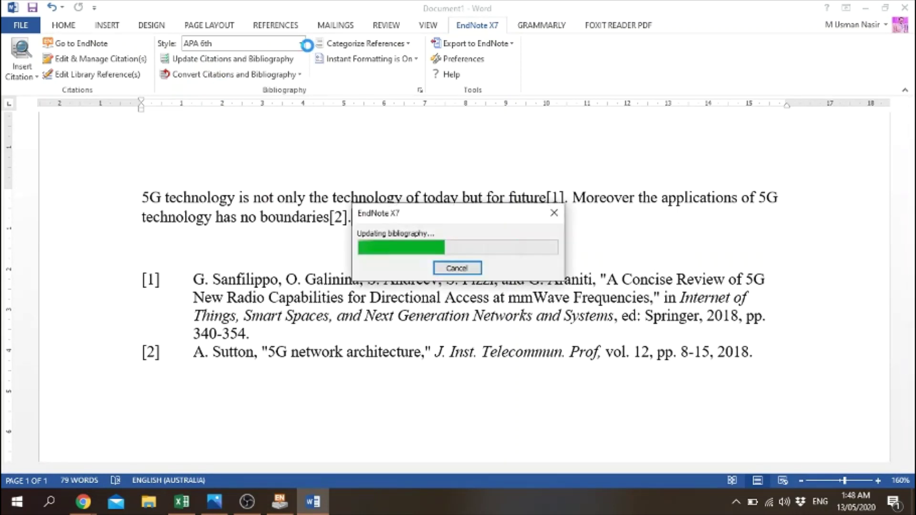
{"action": "left_click", "coordinate": [302, 44]}
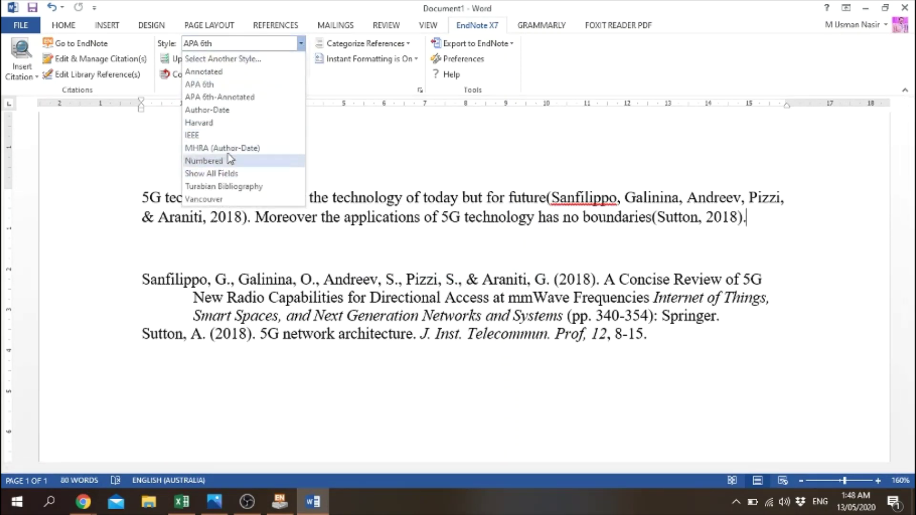
{"action": "left_click", "coordinate": [214, 123]}
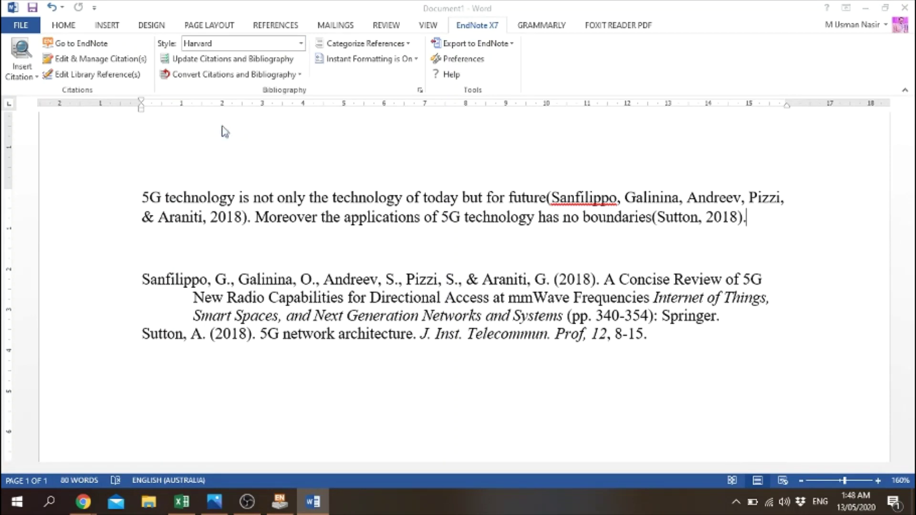
Try the APA 6th-Annotated style on the document's citations, and set the style back to APA 6th.
{"action": "left_click", "coordinate": [300, 43]}
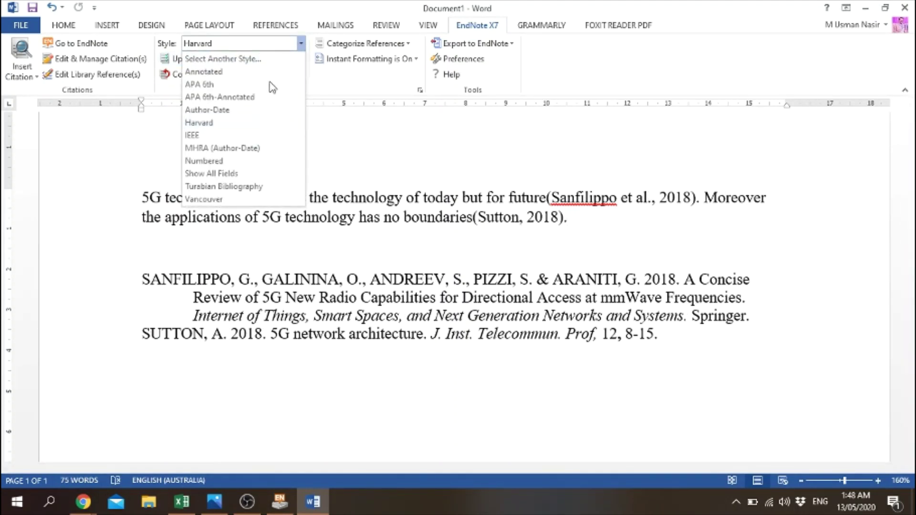
{"action": "left_click", "coordinate": [229, 96]}
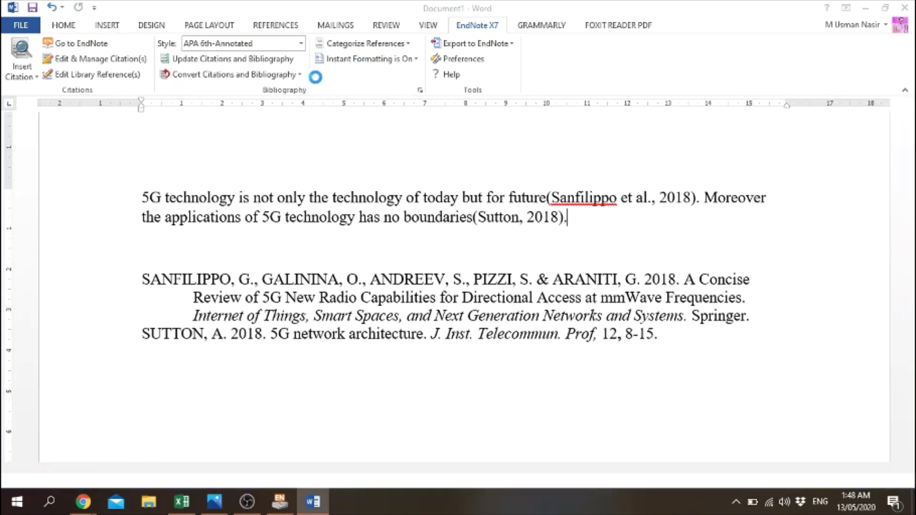
{"action": "left_click", "coordinate": [302, 44]}
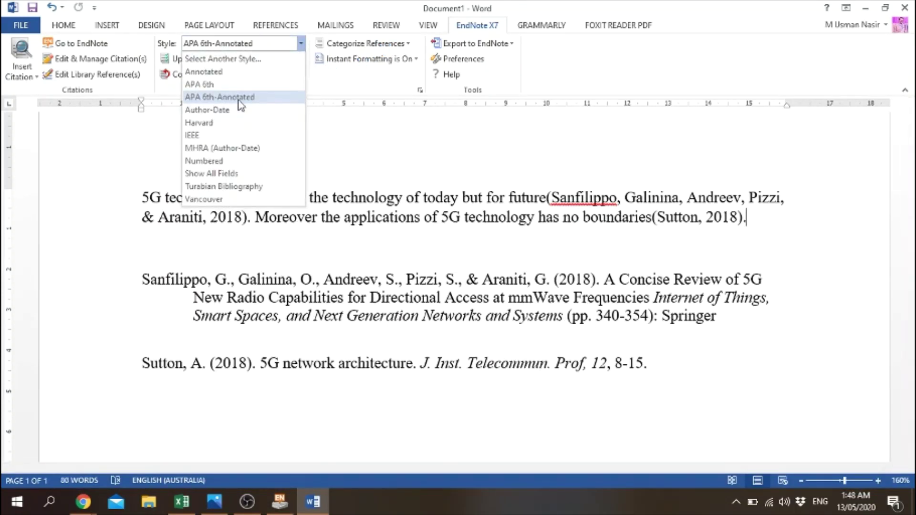
{"action": "left_click", "coordinate": [205, 82]}
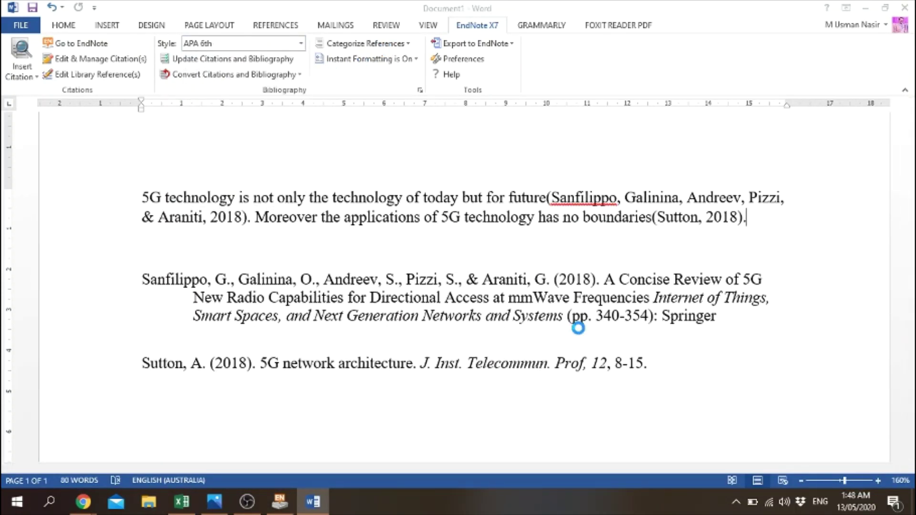
Switch to EndNote, show the references cited in the Document1 group, and preview the "A Concise Review of 5G New Radio Capabilities" entry.
{"action": "left_click", "coordinate": [280, 502]}
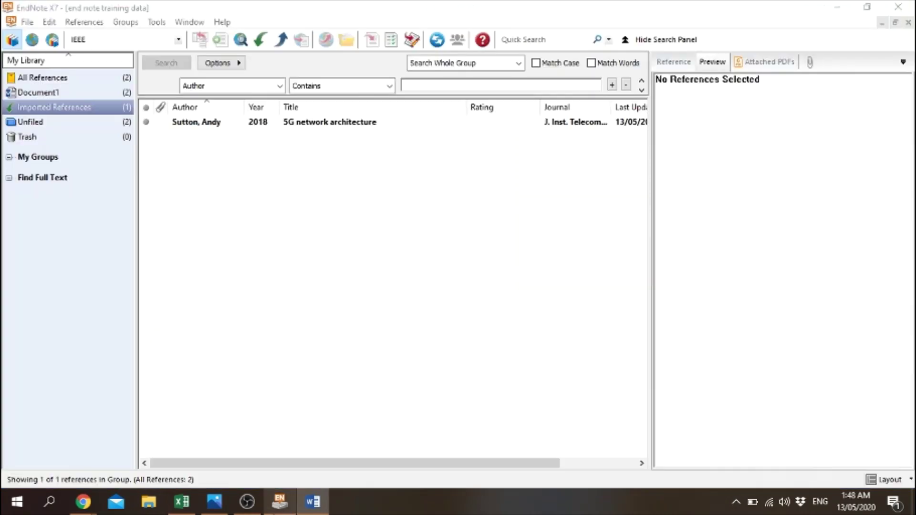
{"action": "left_click", "coordinate": [79, 96]}
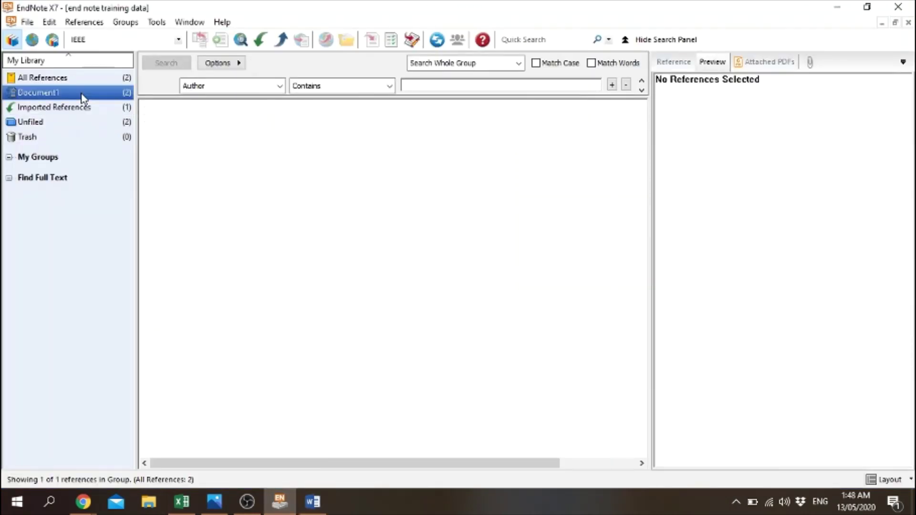
{"action": "left_click", "coordinate": [80, 107]}
{"action": "left_click", "coordinate": [80, 93]}
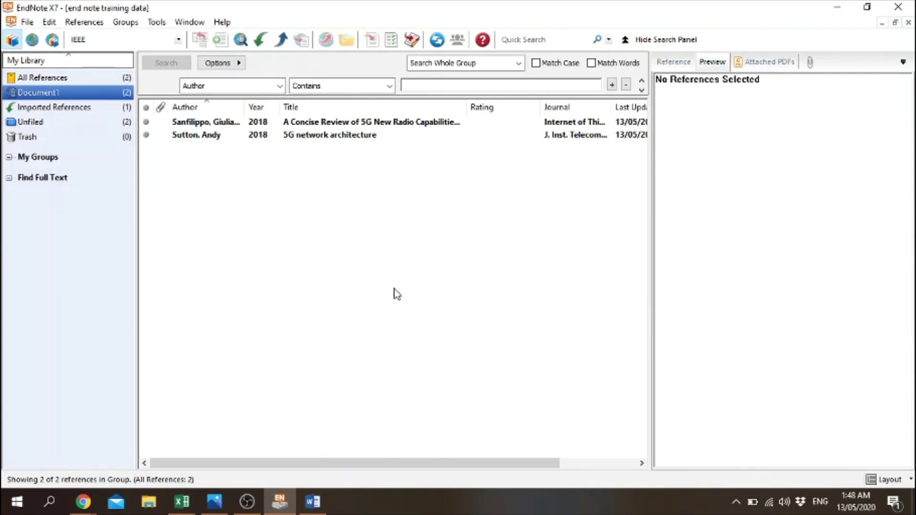
{"action": "left_click", "coordinate": [344, 124]}
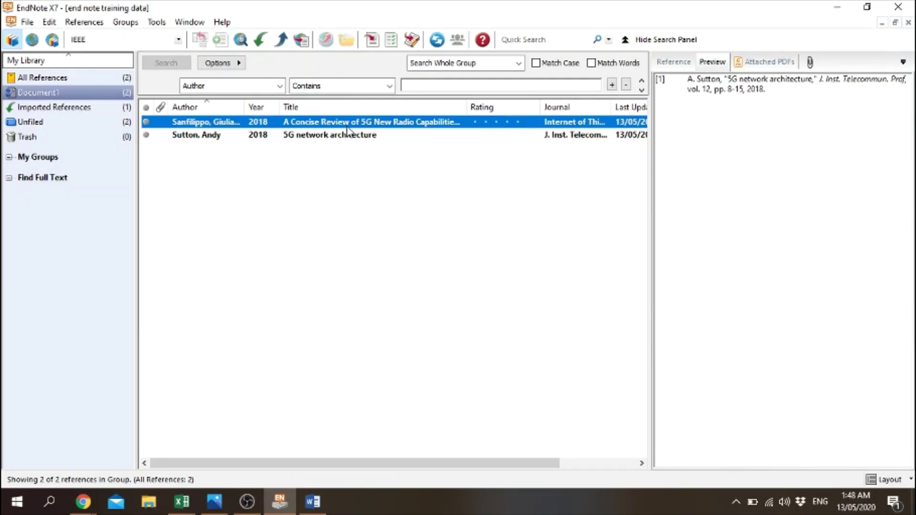
{"action": "left_click", "coordinate": [350, 135]}
{"action": "left_click", "coordinate": [351, 157]}
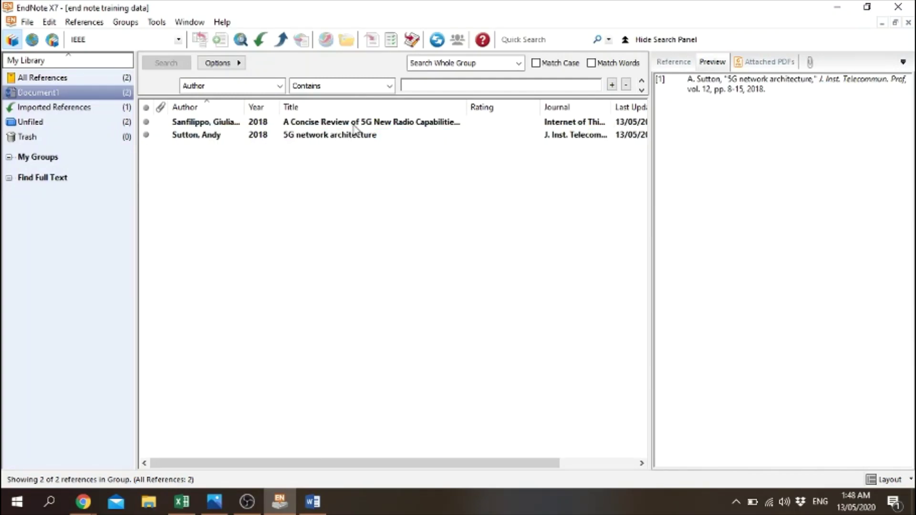
{"action": "left_click", "coordinate": [353, 125]}
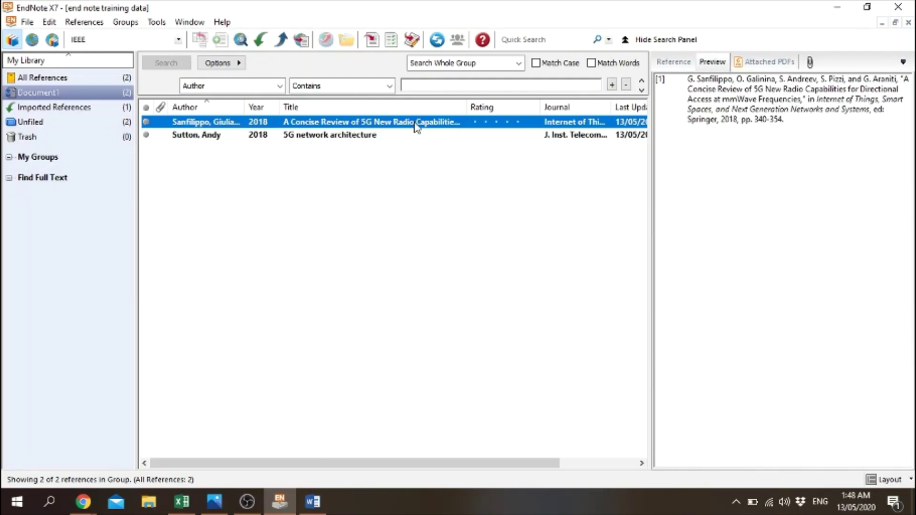
Check the selected reference's attached PDFs, and open the file attachment dialog and cancel it.
{"action": "left_click", "coordinate": [758, 64]}
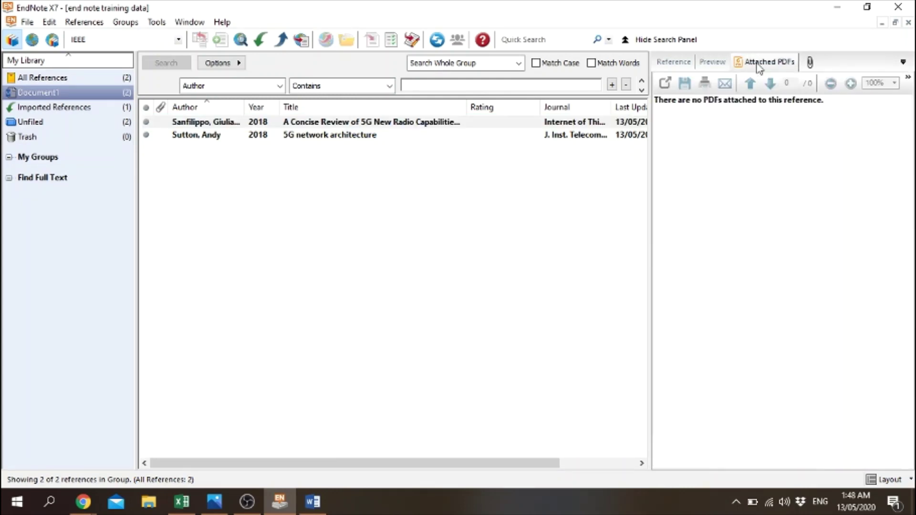
{"action": "left_click", "coordinate": [810, 62]}
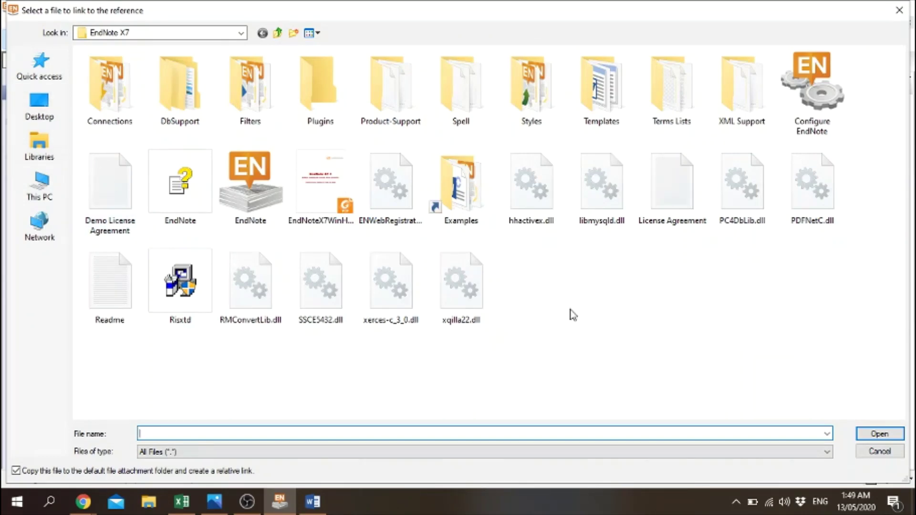
{"action": "left_click", "coordinate": [895, 453]}
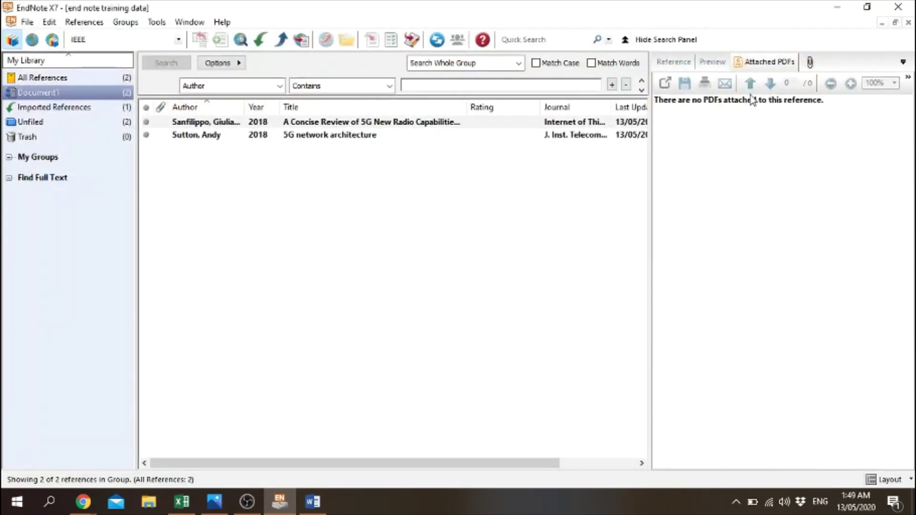
{"action": "left_click", "coordinate": [482, 230]}
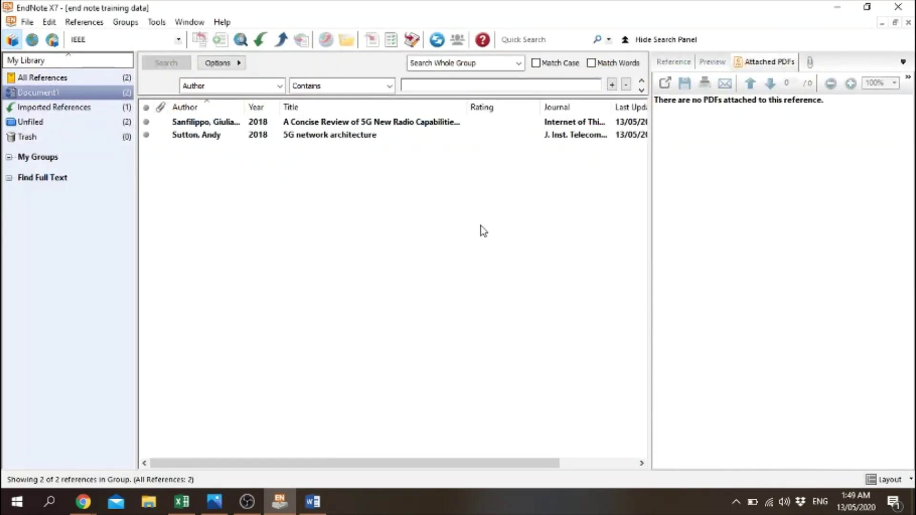
Examine the reference fields of "5G network architecture" and of "A Concise Review of 5G New Radio Capabilities".
{"action": "left_click", "coordinate": [353, 135]}
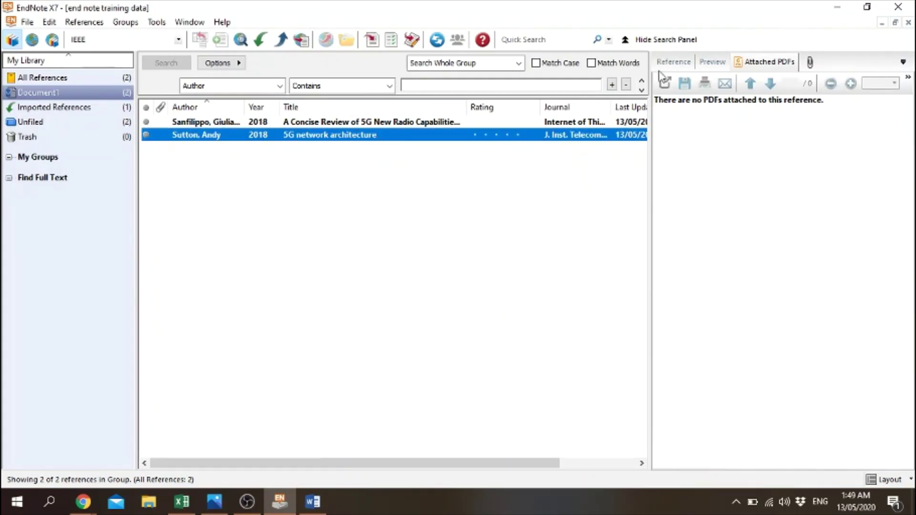
{"action": "left_click", "coordinate": [673, 63]}
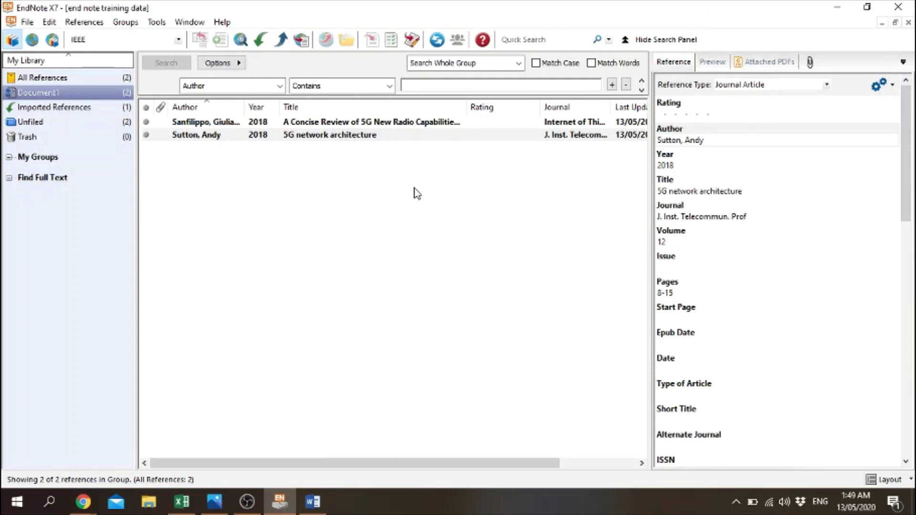
{"action": "left_click", "coordinate": [351, 125]}
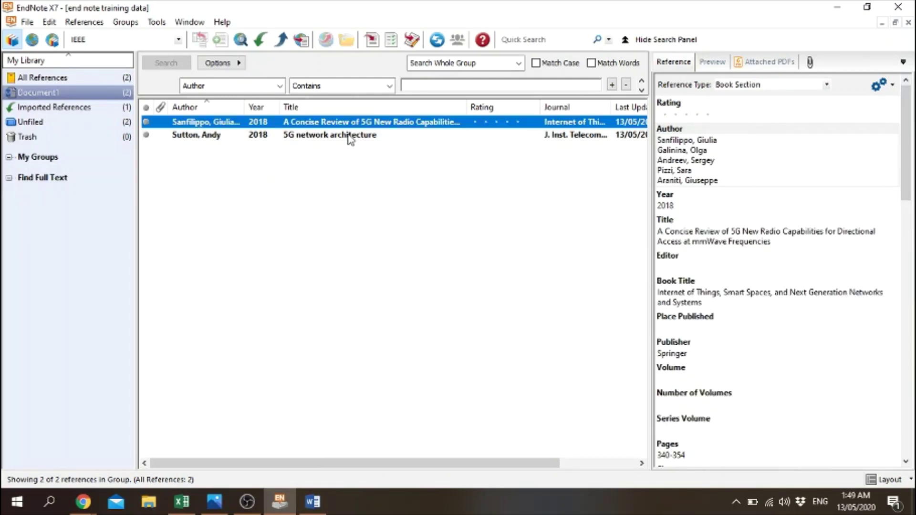
Preview the IEEE-formatted entries of "A Concise Review of 5G New Radio Capabilities" and "5G network architecture".
{"action": "left_click", "coordinate": [710, 64]}
{"action": "left_click", "coordinate": [333, 146]}
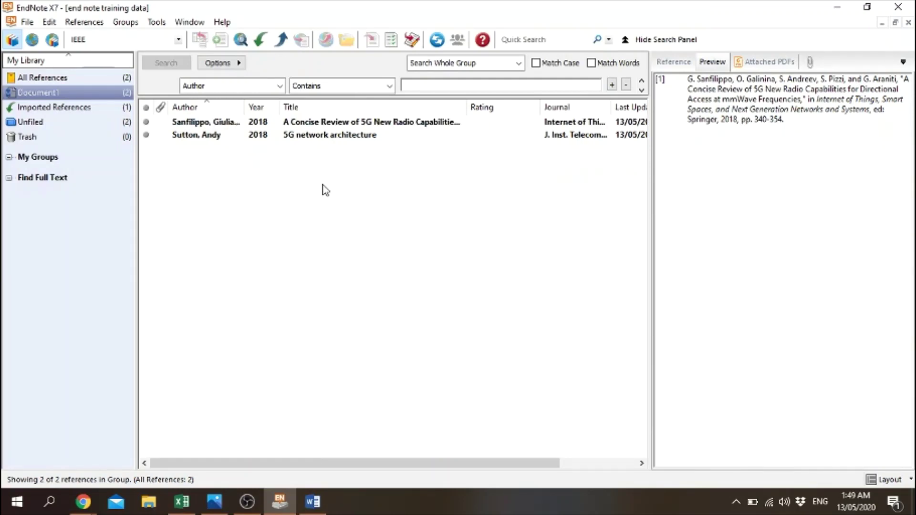
{"action": "left_click", "coordinate": [333, 135]}
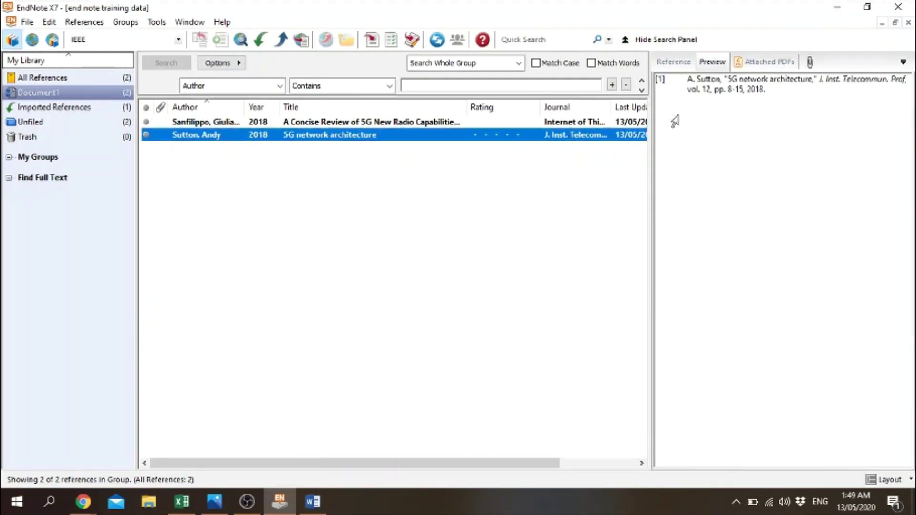
Set the library's output style to APA 6th and preview the "A Concise Review of 5G New Radio Capabilities" entry.
{"action": "left_click", "coordinate": [178, 39]}
{"action": "left_click", "coordinate": [91, 69]}
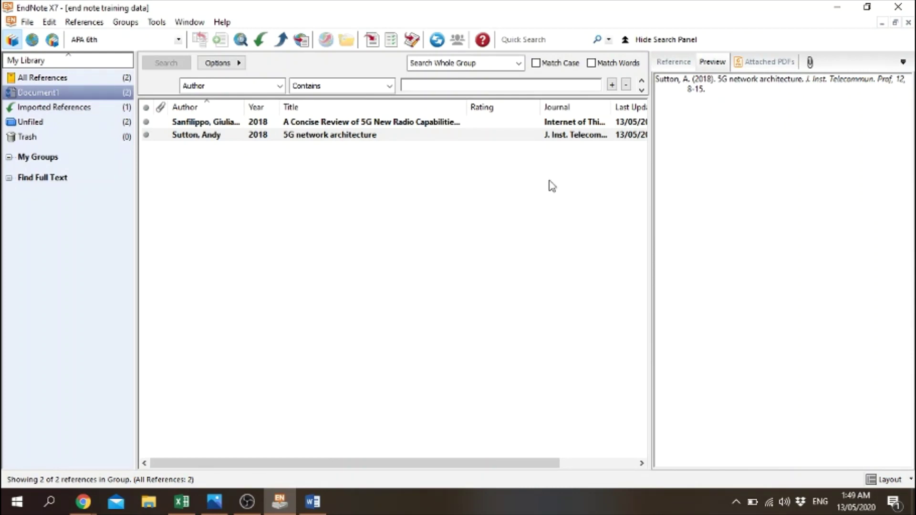
{"action": "left_click", "coordinate": [358, 123]}
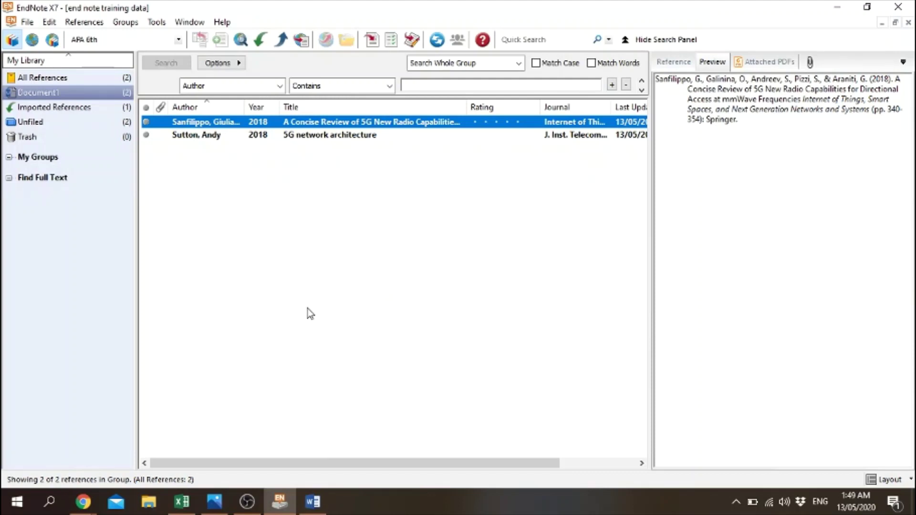
Switch to Word and review the cited 5G paragraph and the bibliography below it in Document1.
{"action": "left_click", "coordinate": [313, 502]}
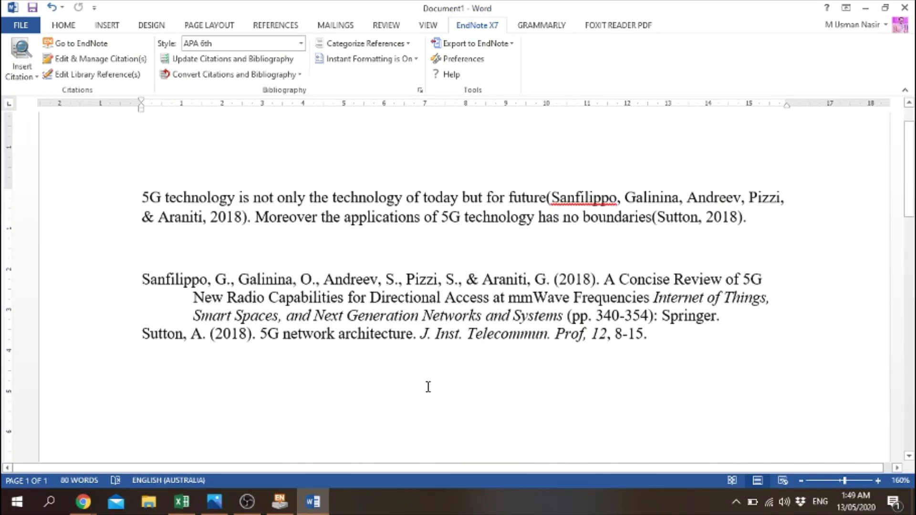
{"action": "left_click_drag", "start_coordinate": [757, 213], "coordinate": [151, 196]}
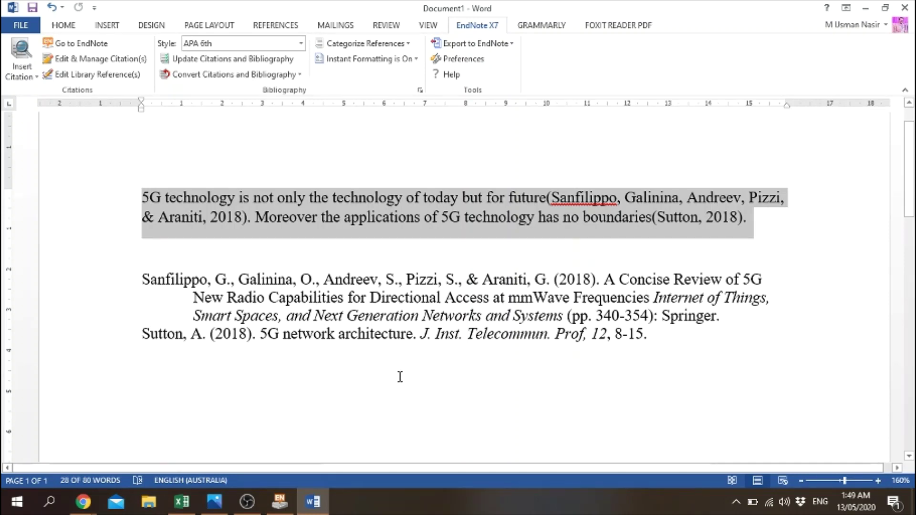
{"action": "left_click", "coordinate": [341, 409]}
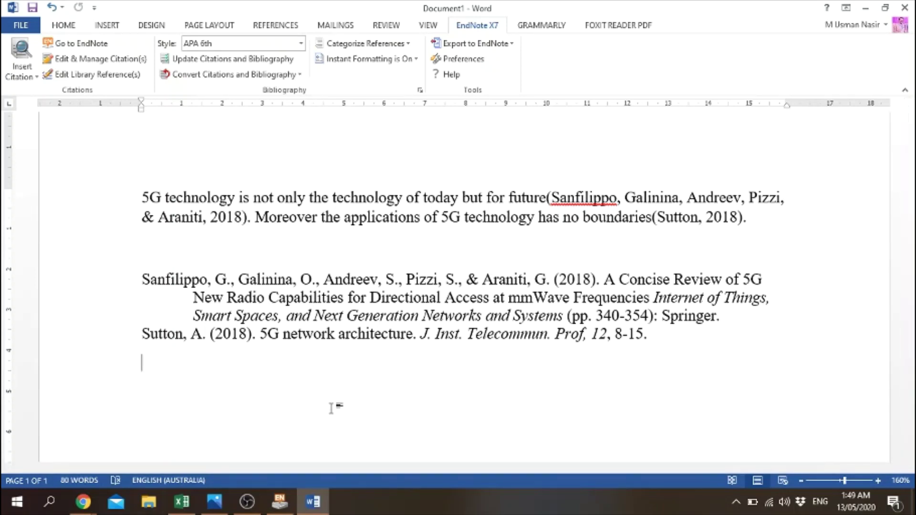
{"action": "scroll", "coordinate": [331, 408], "scroll_direction": "down", "scroll_amount": 1}
{"action": "scroll", "coordinate": [331, 408], "scroll_direction": "up", "scroll_amount": 2}
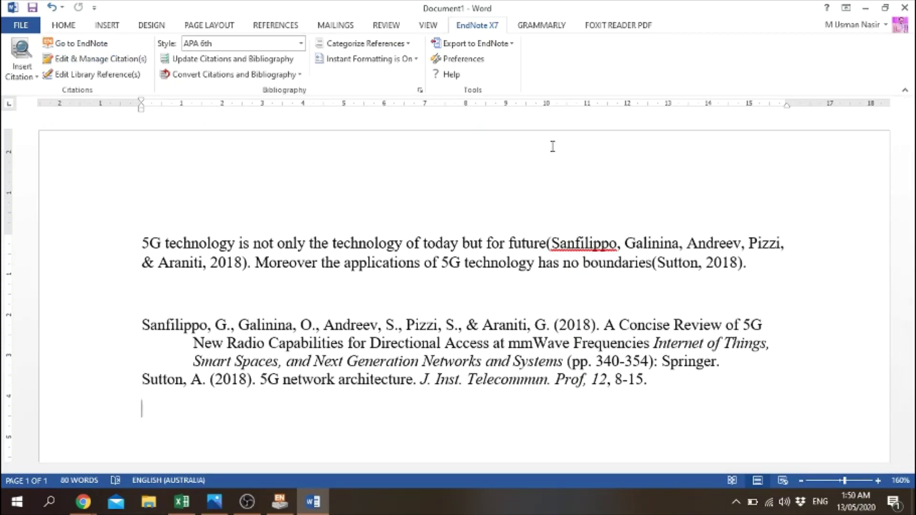
{"action": "left_click", "coordinate": [69, 26]}
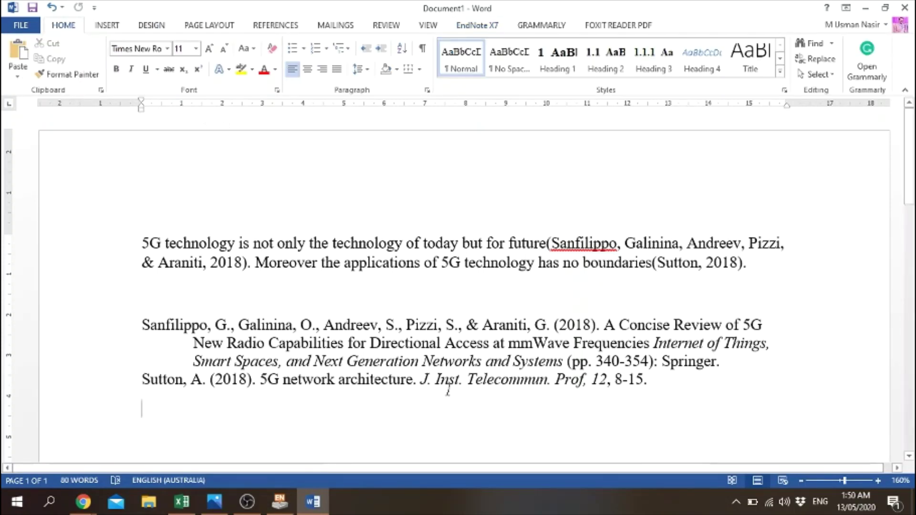
Switch to EndNote and look through the two Document1 references, "5G network architecture" and "A Concise Review of 5G New Radio Capabilities".
{"action": "left_click", "coordinate": [282, 504]}
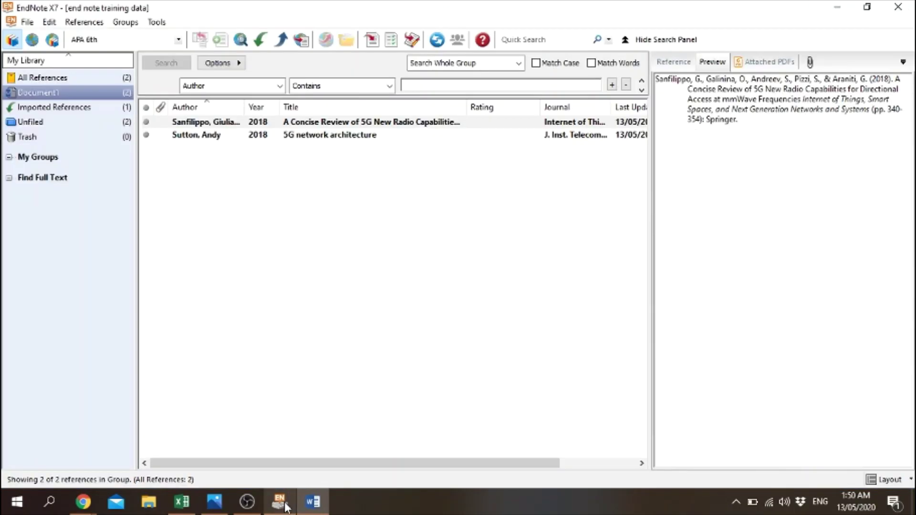
{"action": "left_click", "coordinate": [339, 135]}
{"action": "left_click", "coordinate": [337, 124]}
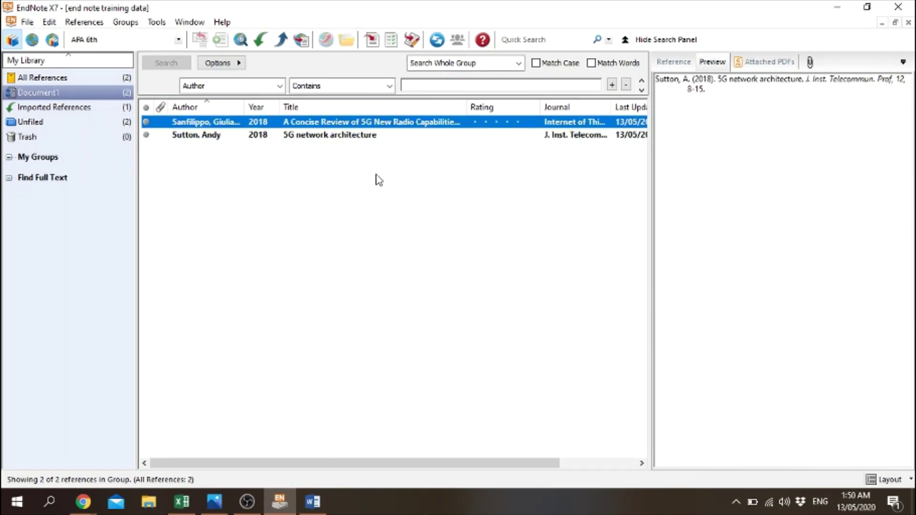